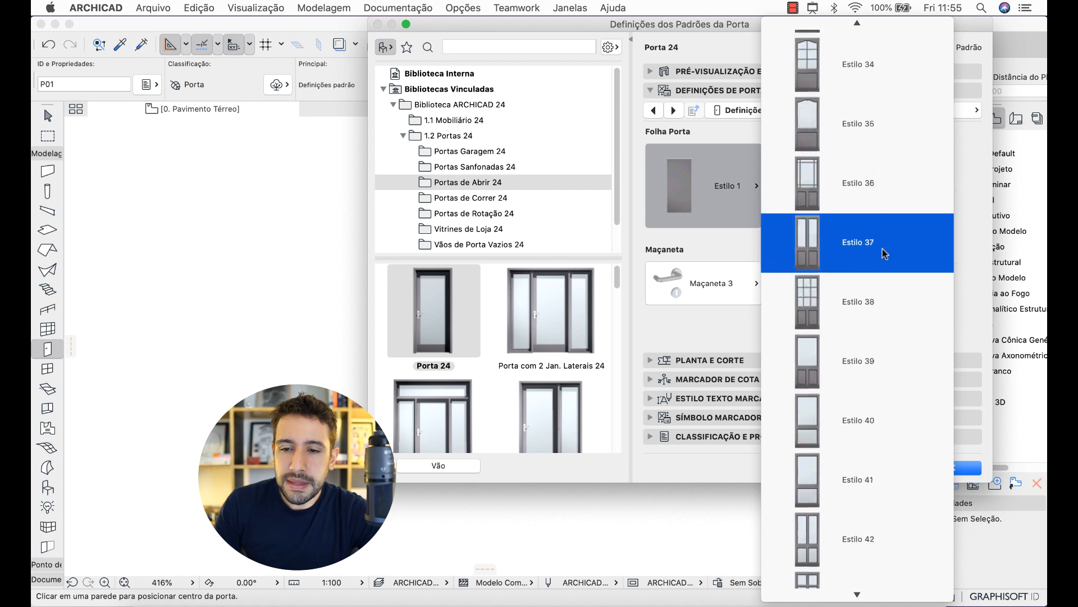
pyautogui.scroll(-5, 882, 249)
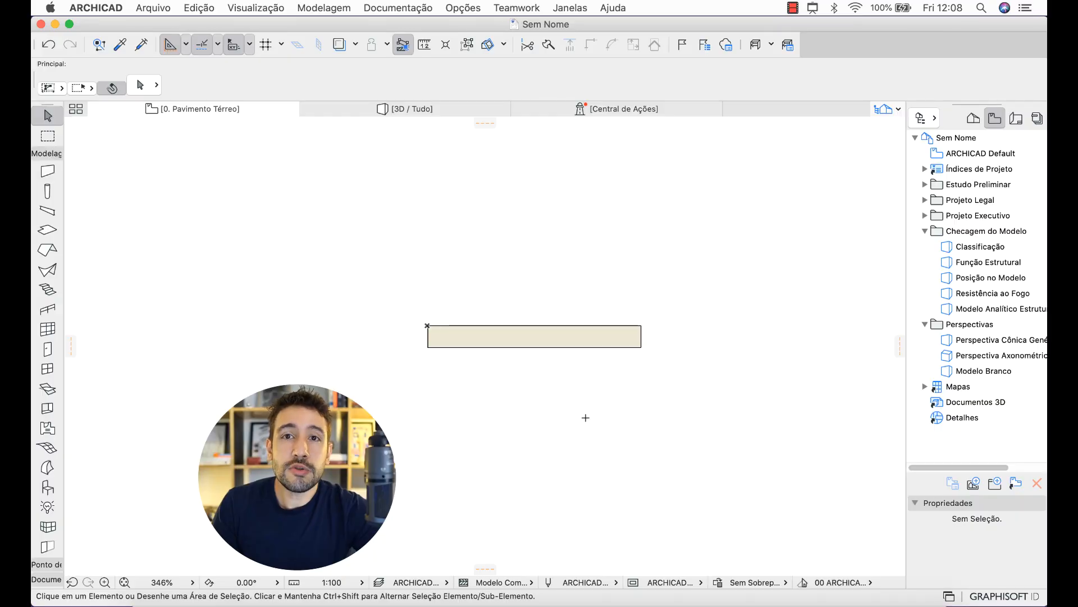
# Open the Door tool's default settings and change the Porta 24 leaf style to Grelha H-V
pyautogui.click(48, 349)
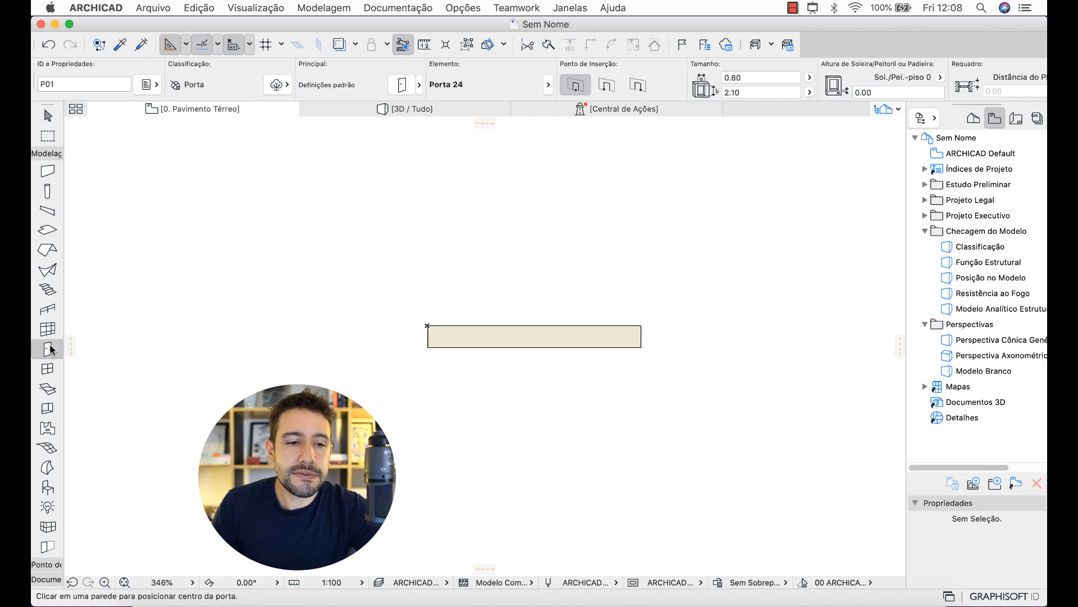
pyautogui.doubleClick(49, 349)
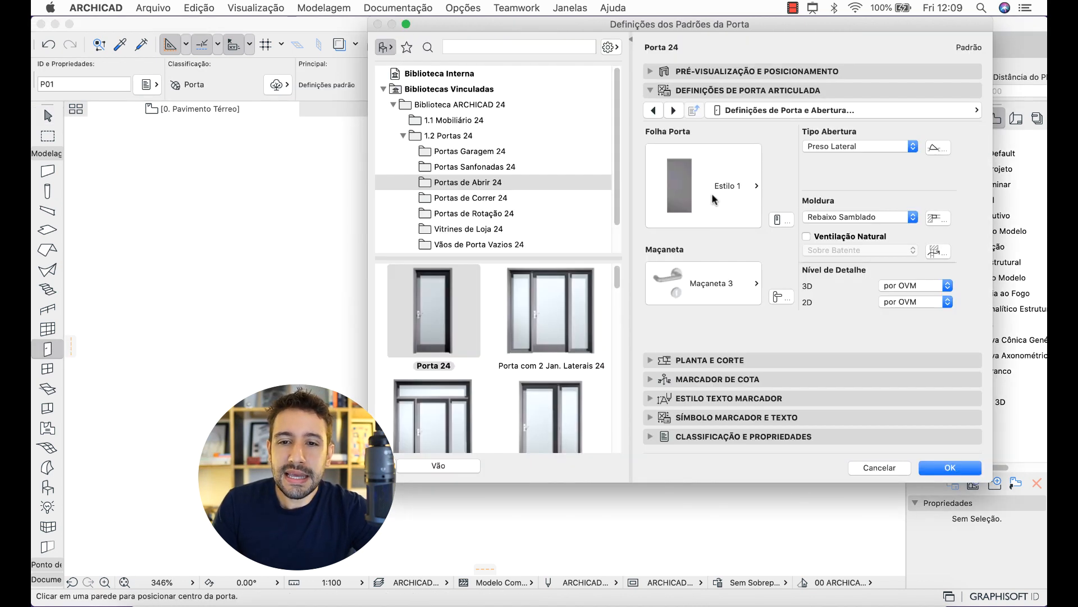
pyautogui.hotkey('ctrl', 'a')
pyautogui.moveTo(653, 76); pyautogui.dragTo(844, 103)
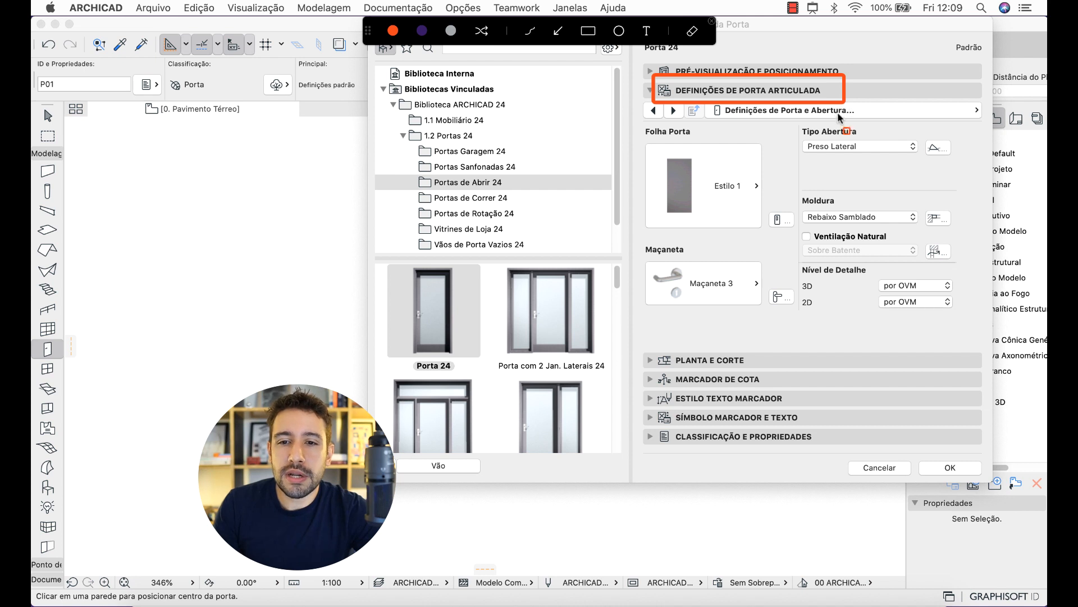
pyautogui.press('Escape')
pyautogui.click(751, 167)
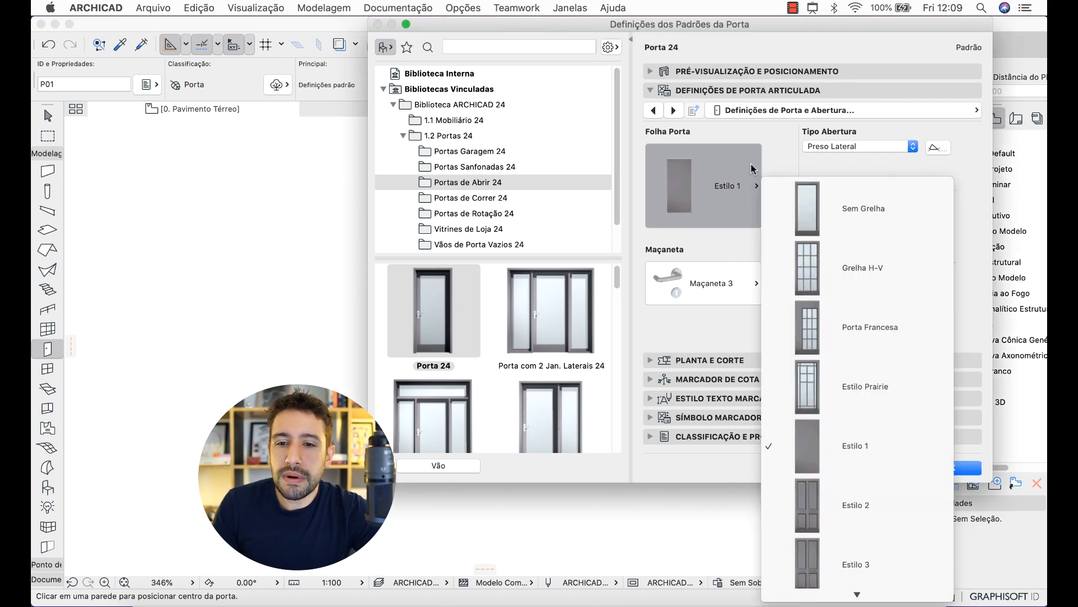
pyautogui.click(869, 271)
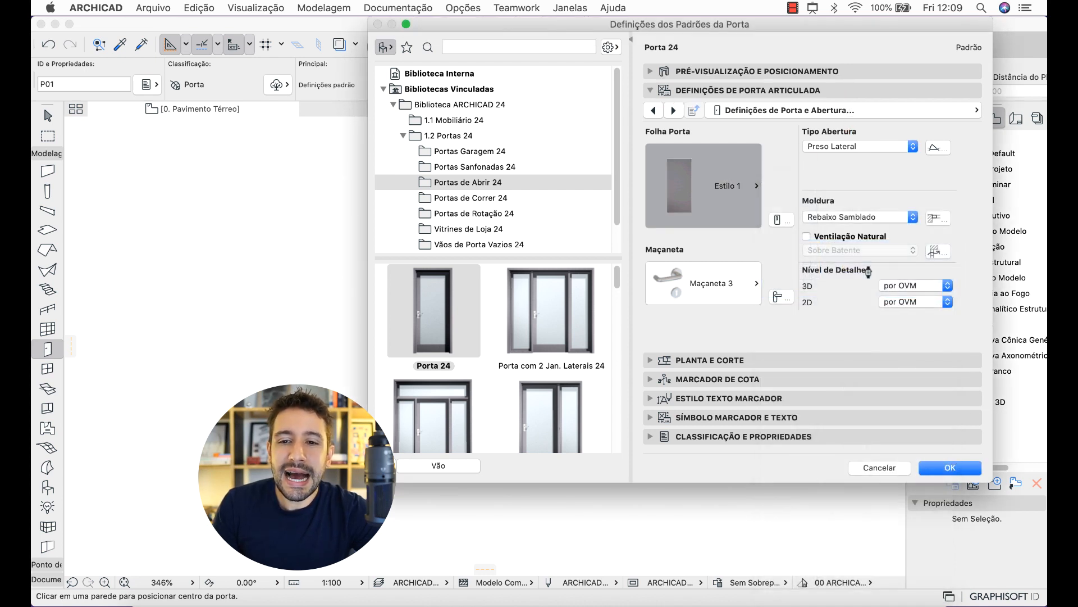
# In the detailed door leaf settings, set the grid's panel count to 70 vertically and 1 horizontally
pyautogui.hotkey('ctrl', 'shift', 'a')
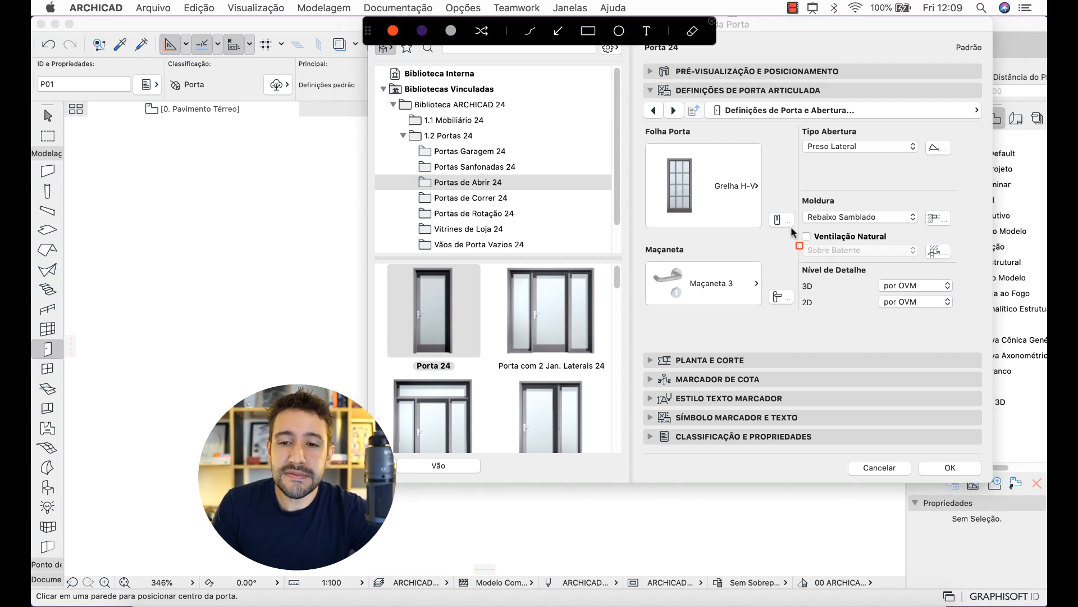
pyautogui.moveTo(761, 204); pyautogui.dragTo(805, 238)
pyautogui.press('Escape')
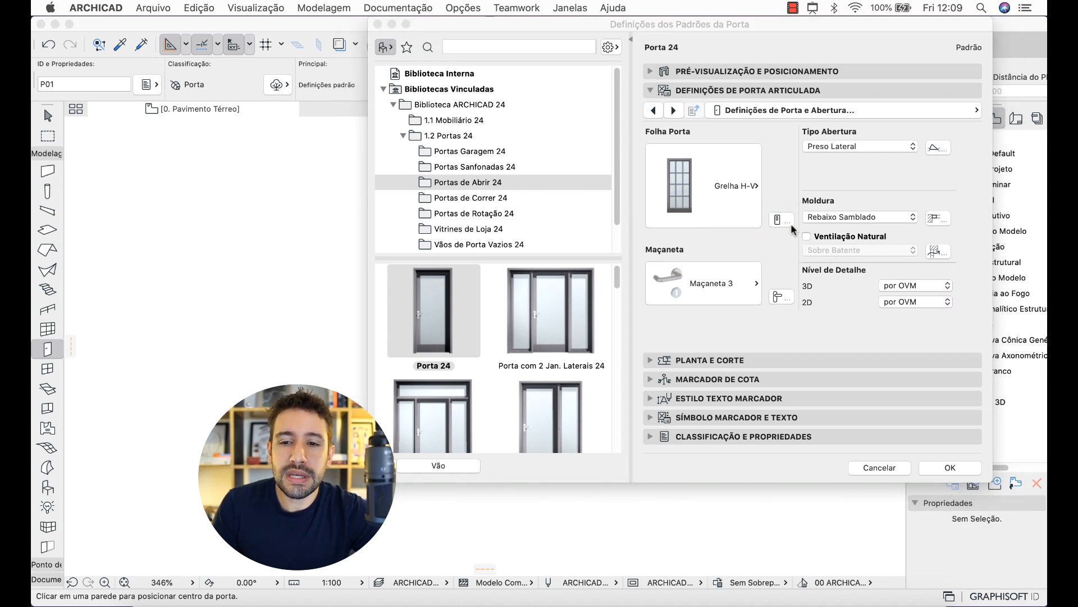
pyautogui.click(778, 220)
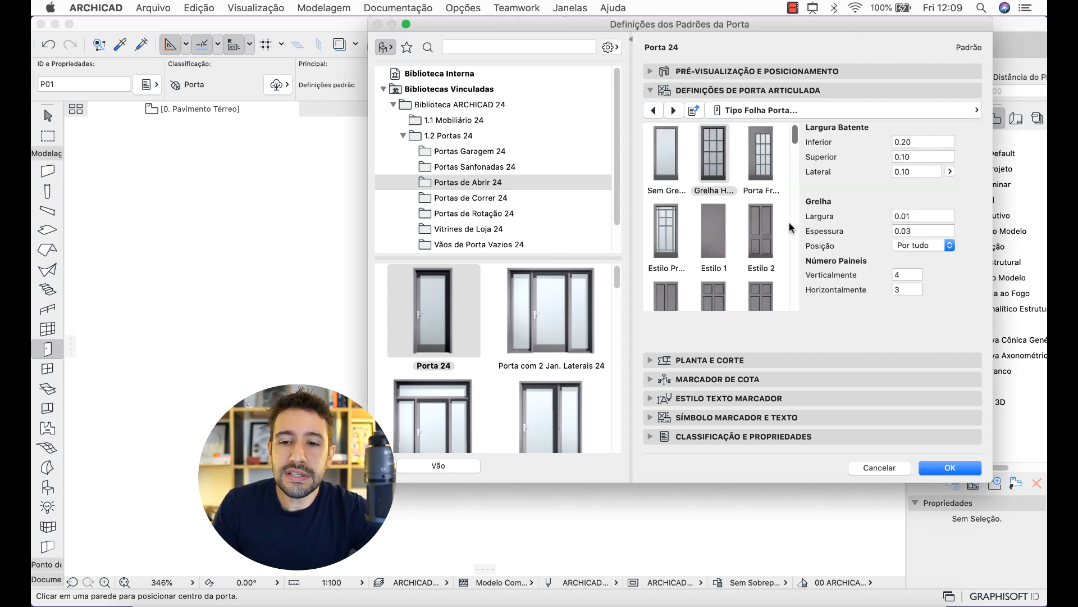
pyautogui.hotkey('ctrl', 'shift', 'a')
pyautogui.moveTo(797, 248); pyautogui.dragTo(932, 304)
pyautogui.press('Escape')
pyautogui.click(904, 274)
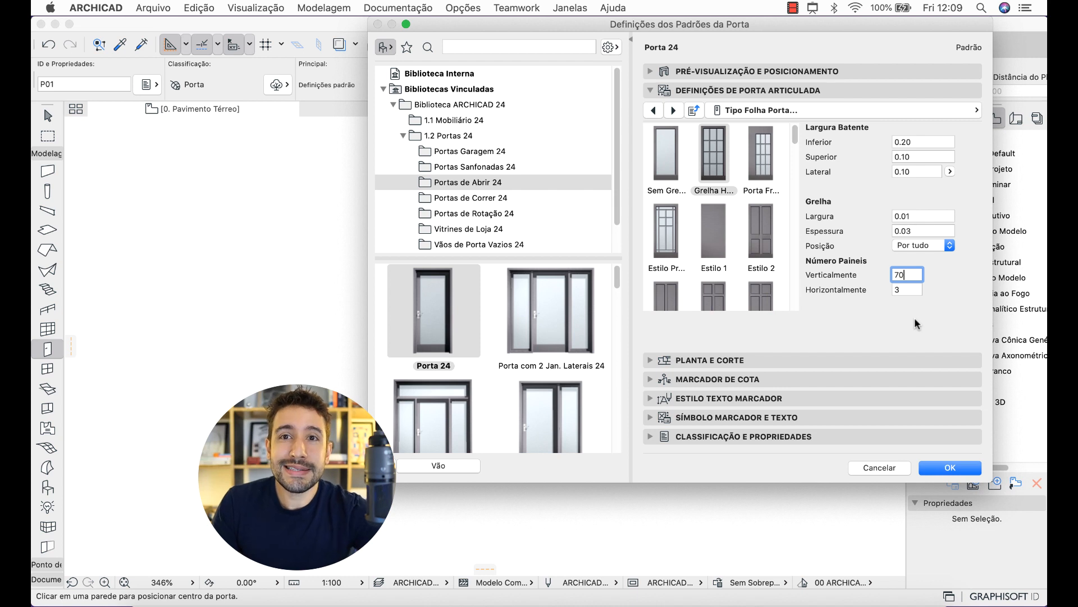
pyautogui.press('Tab')
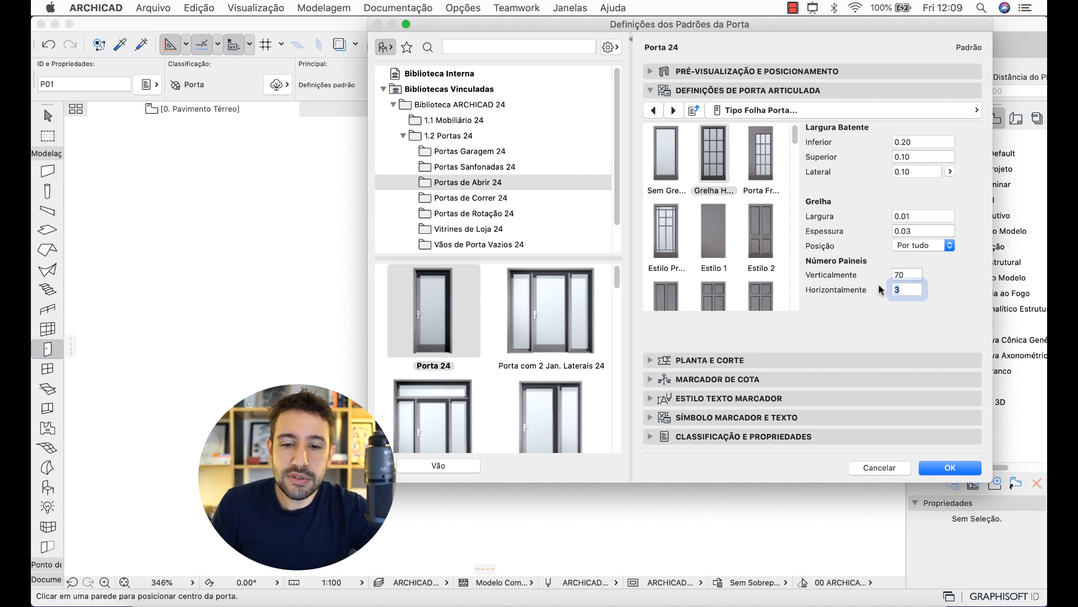
pyautogui.write('1')
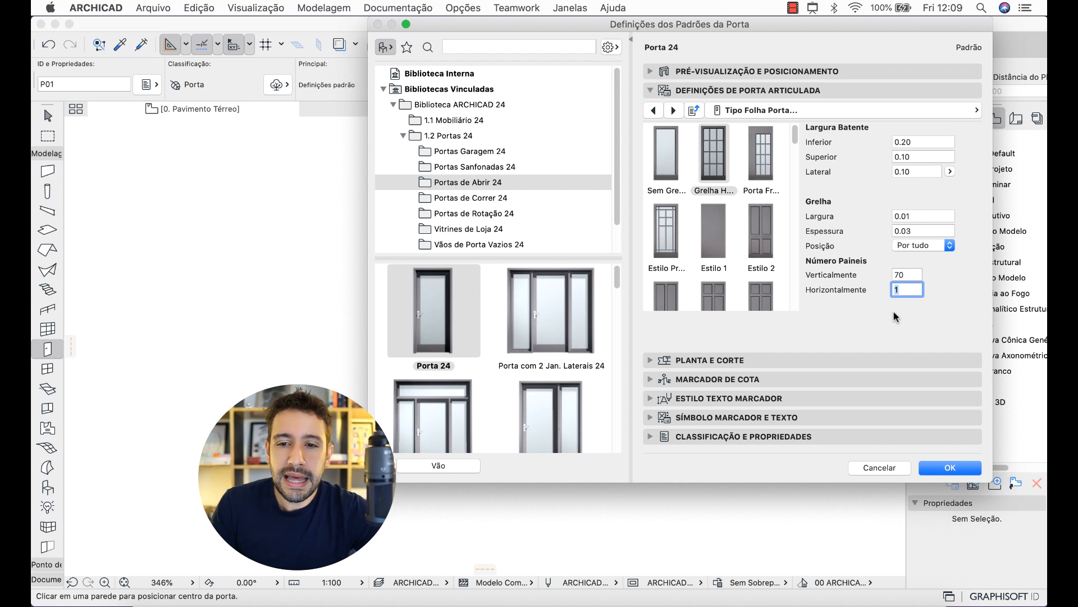
# Set the leaf frame widths to 0.05 for bottom, top and sides, and accept the door settings
pyautogui.press('super+shift+a')
pyautogui.moveTo(797, 190)
pyautogui.mouseDown()
pyautogui.moveTo(898, 246)
pyautogui.moveTo(963, 259)
pyautogui.mouseUp()
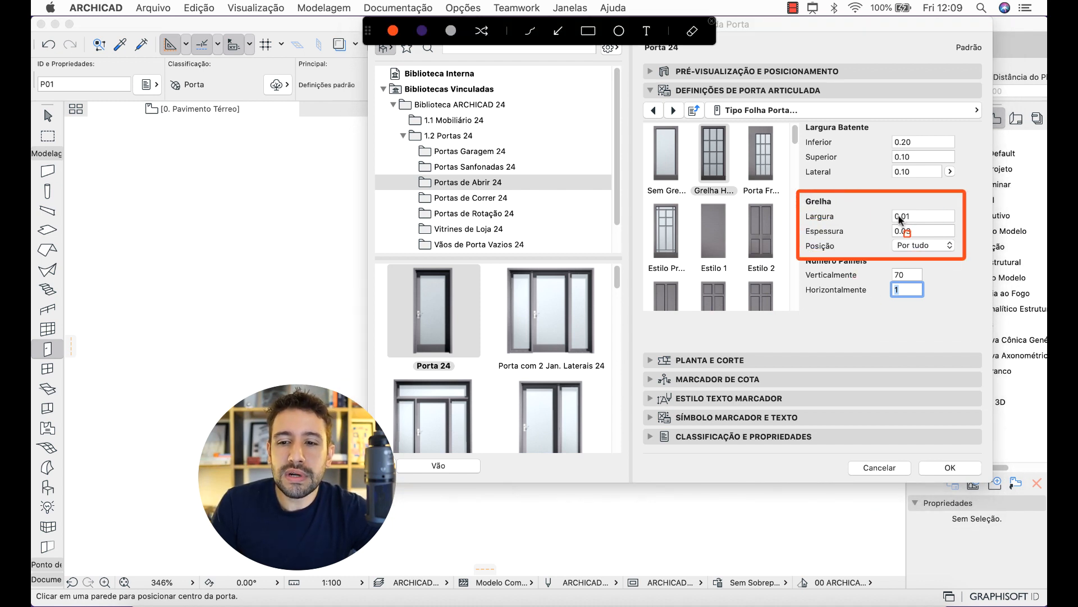
pyautogui.moveTo(885, 206); pyautogui.dragTo(925, 239)
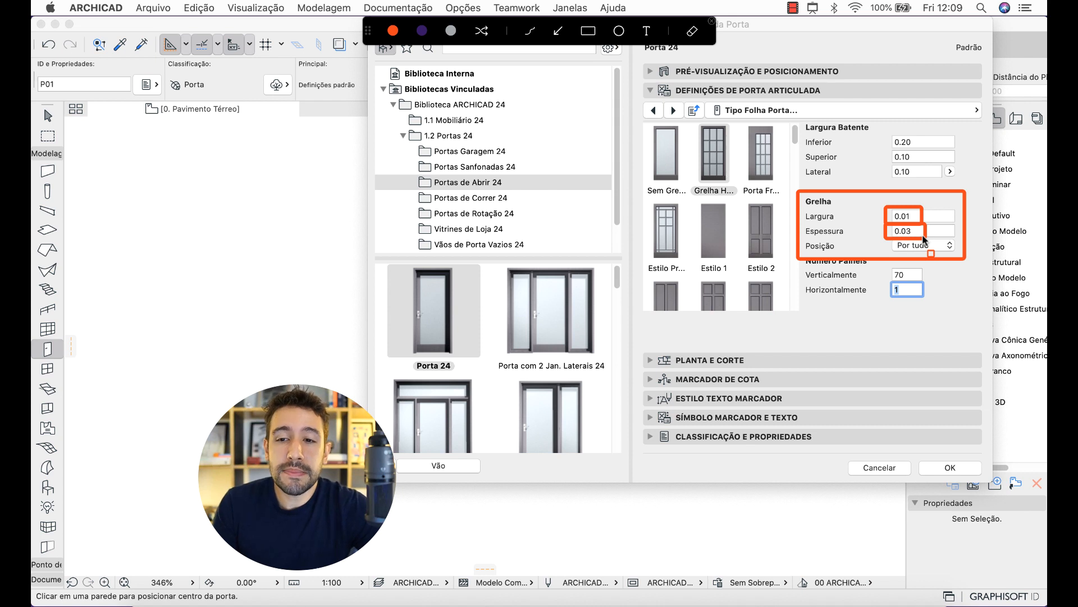
pyautogui.press('Escape')
pyautogui.doubleClick(910, 142)
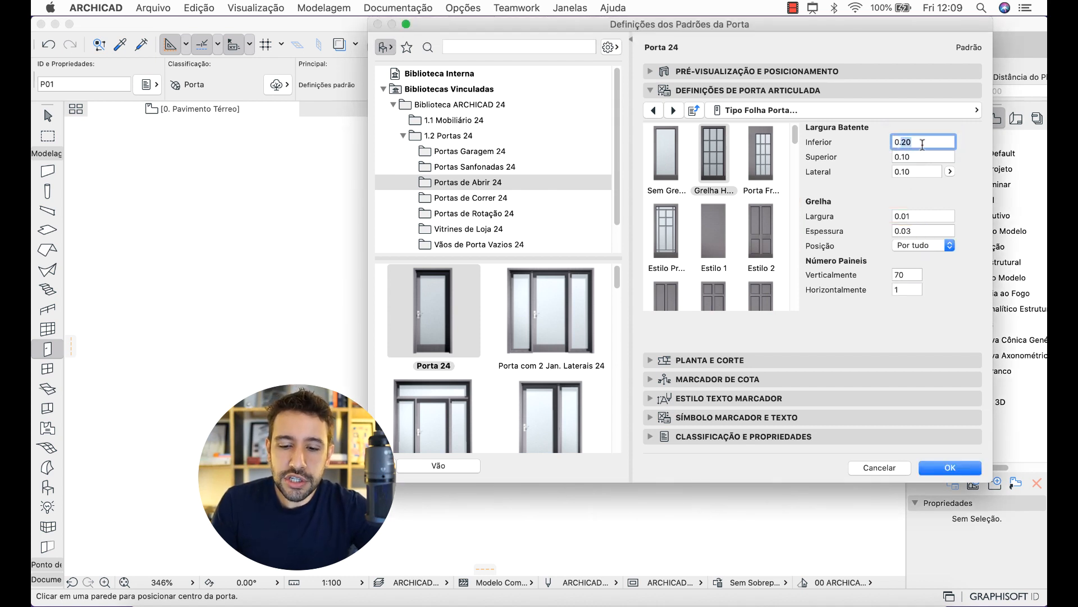
pyautogui.write('05')
pyautogui.doubleClick(932, 157)
pyautogui.write('0')
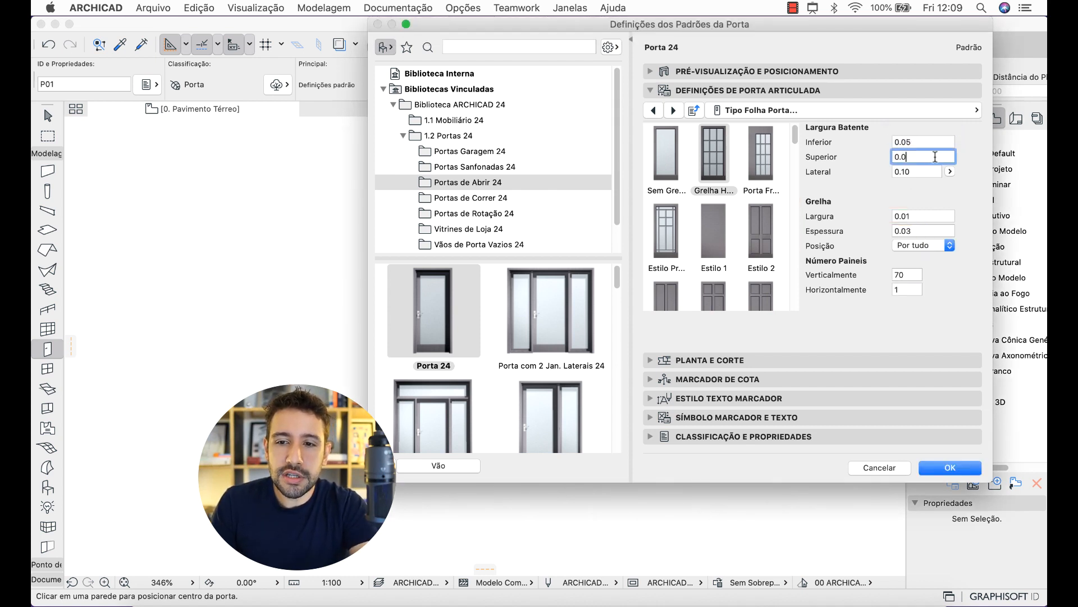
pyautogui.write('5')
pyautogui.doubleClick(924, 171)
pyautogui.write('05')
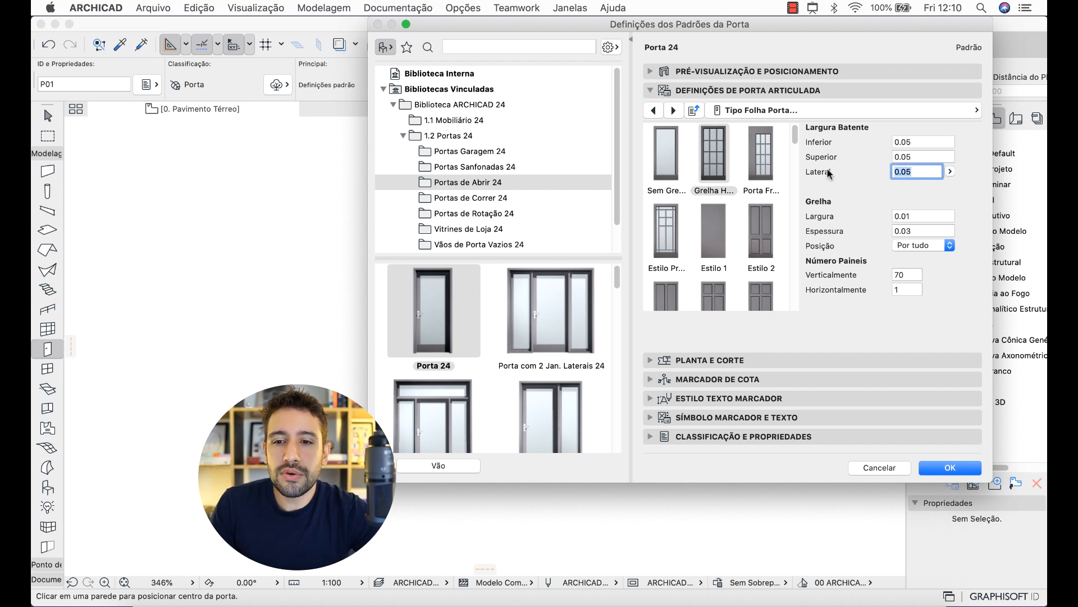
pyautogui.click(950, 469)
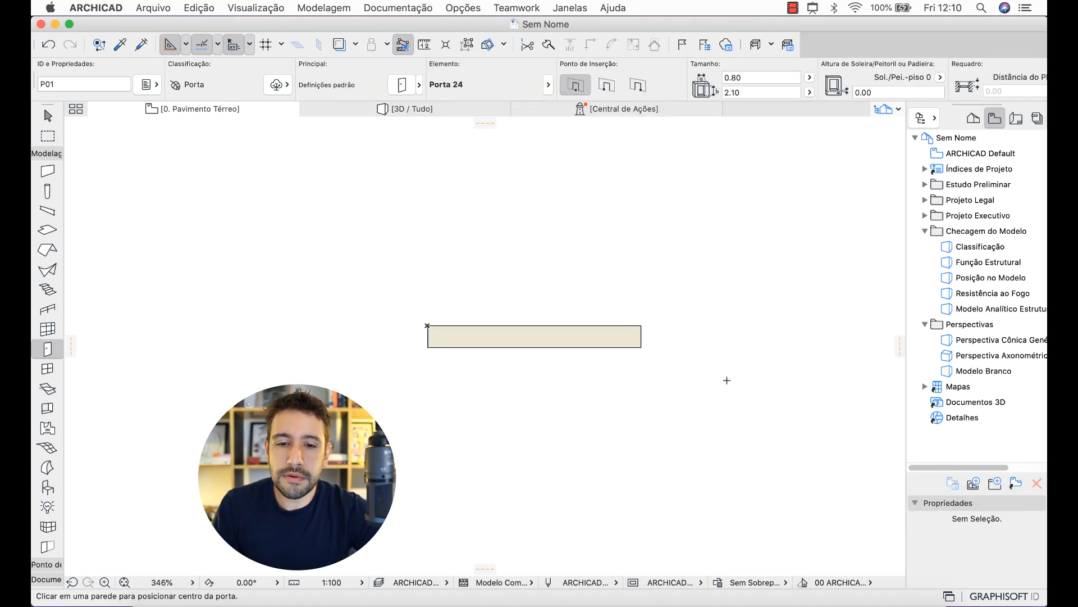
# Place the door at the middle of the wall, opening toward the wall's upper side, and display it in 3D
pyautogui.click(537, 336)
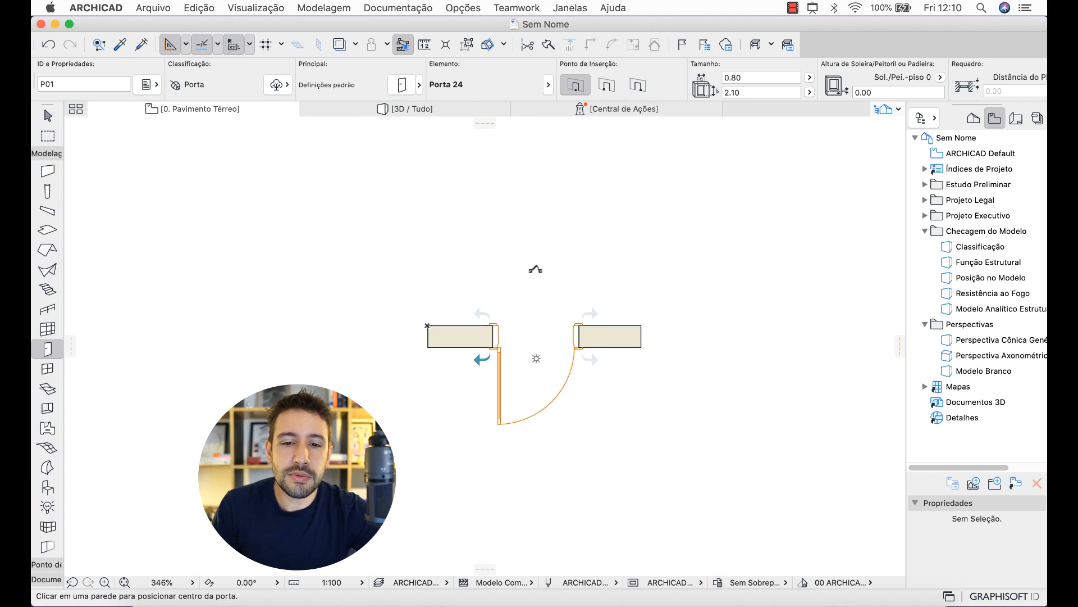
pyautogui.click(536, 269)
pyautogui.press('F3')
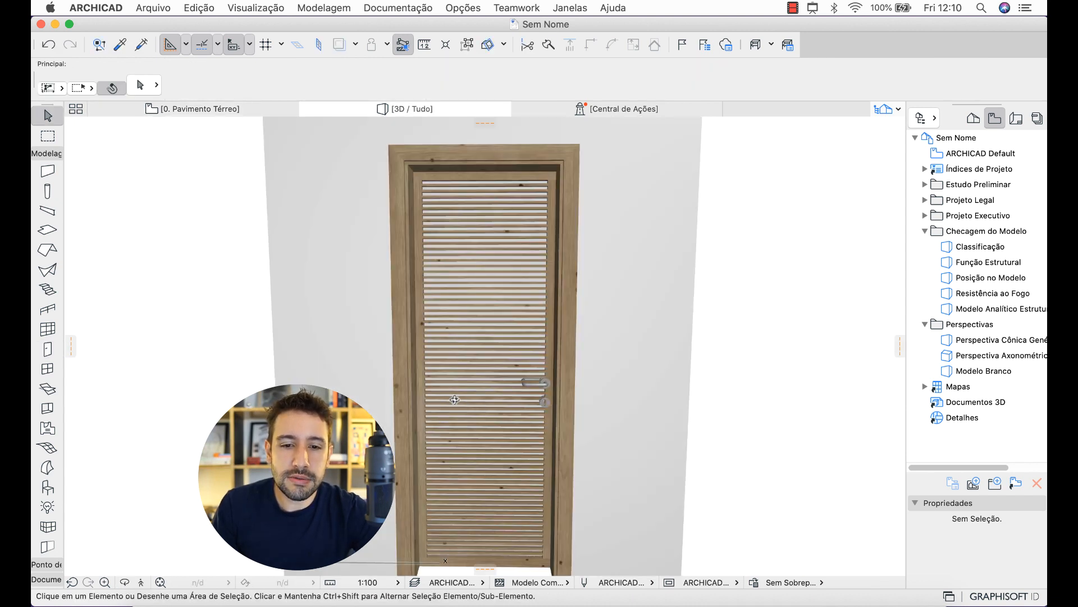
# Examine the door's horizontal slats up close in 3D, especially the shape of their ends along the leaf frame
pyautogui.keyDown('shift'); pyautogui.moveTo(454, 400); pyautogui.dragTo(402, 349, button='middle'); pyautogui.keyUp('shift')
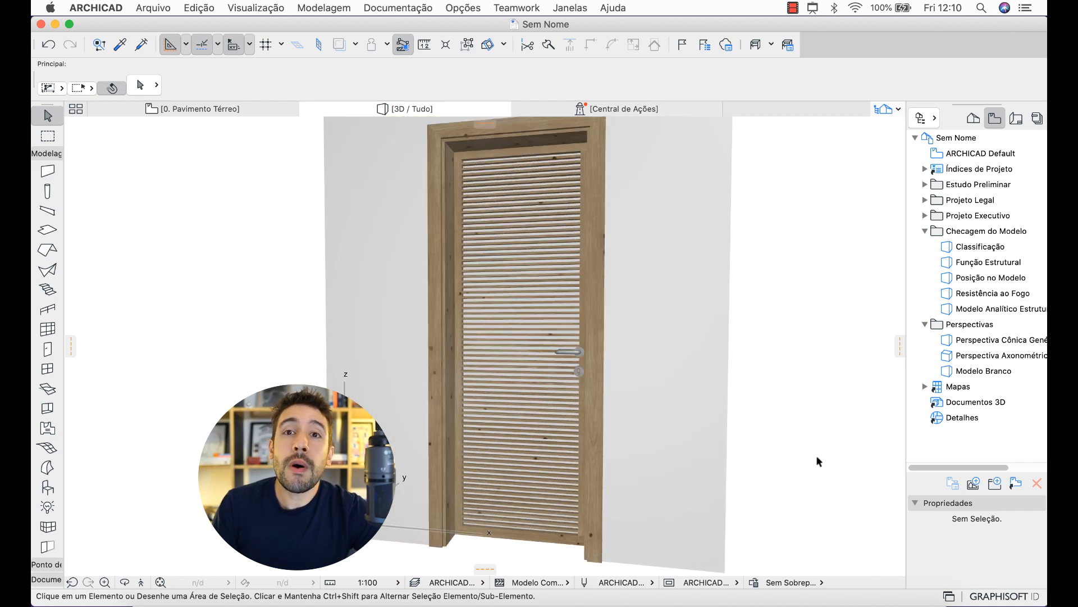
pyautogui.keyDown('shift'); pyautogui.moveTo(621, 421); pyautogui.dragTo(560, 197, button='middle'); pyautogui.keyUp('shift')
pyautogui.scroll(5, 561, 219)
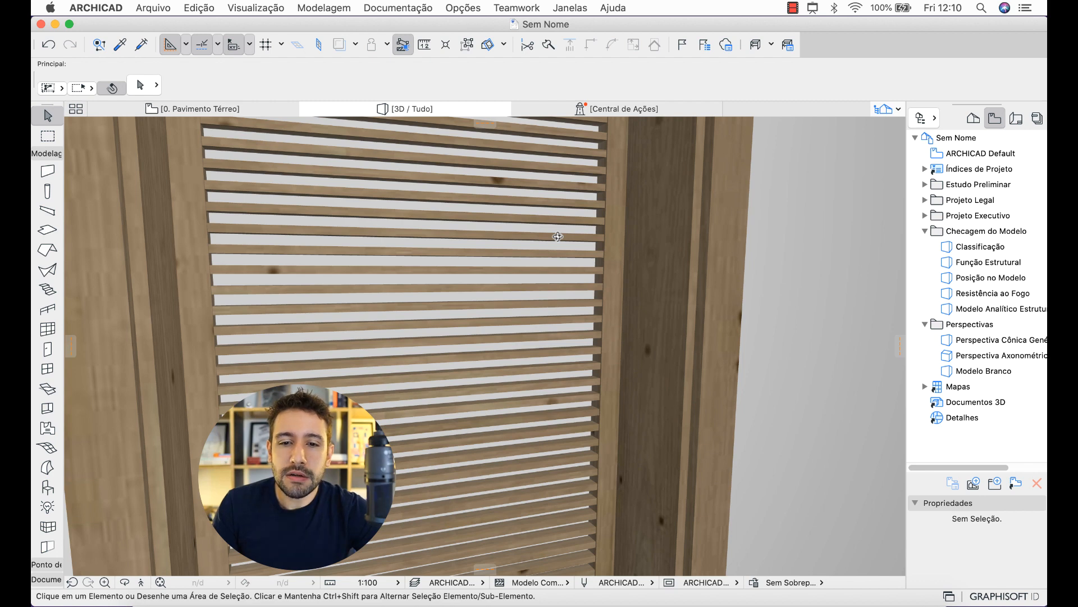
pyautogui.moveTo(558, 236)
pyautogui.keyDown('shift'); pyautogui.mouseDown(button='middle')
pyautogui.moveTo(595, 236)
pyautogui.moveTo(594, 252)
pyautogui.mouseUp(button='middle'); pyautogui.keyUp('shift')
pyautogui.scroll(3, 599, 238)
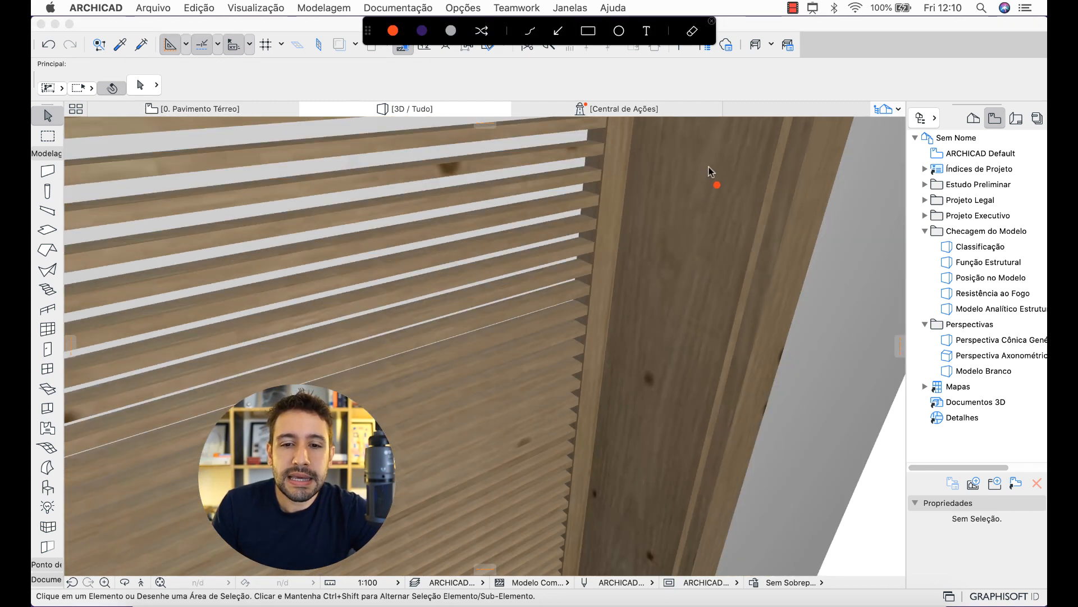
pyautogui.moveTo(611, 225); pyautogui.dragTo(624, 251)
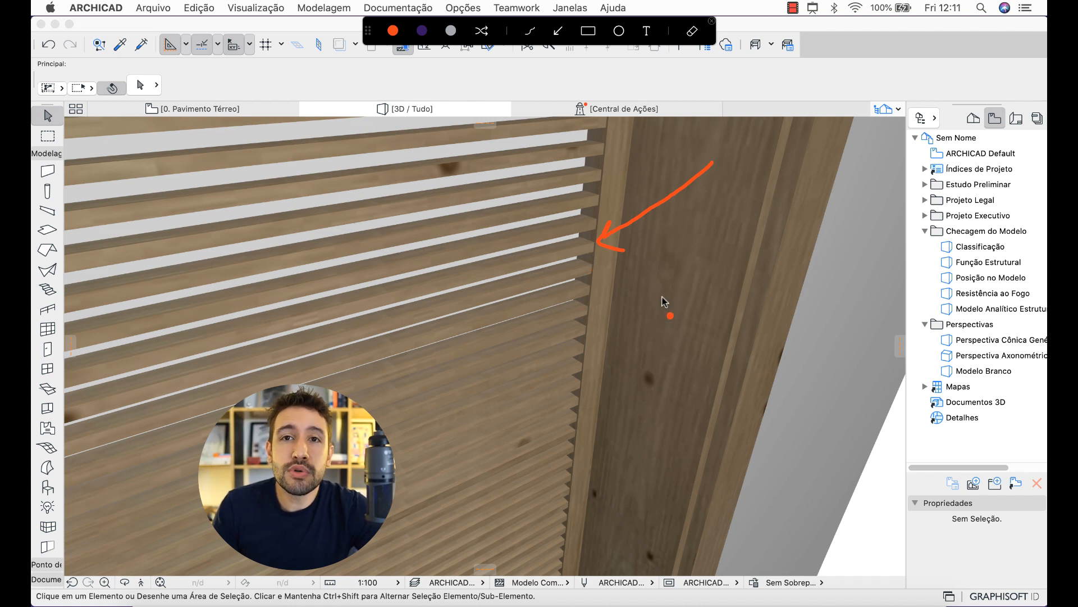
pyautogui.moveTo(577, 235); pyautogui.dragTo(596, 254)
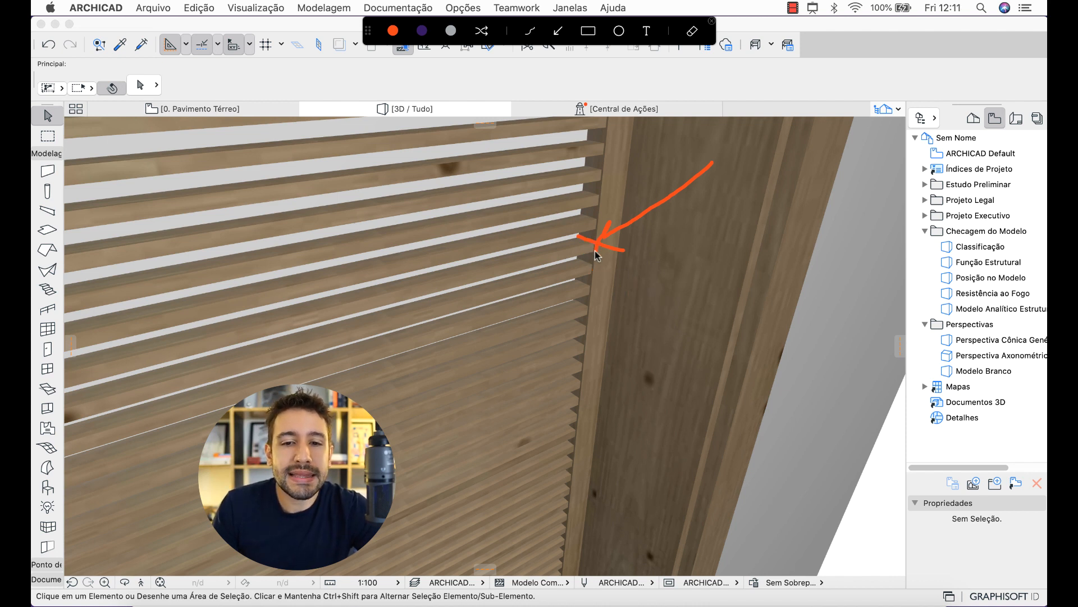
pyautogui.press('Escape')
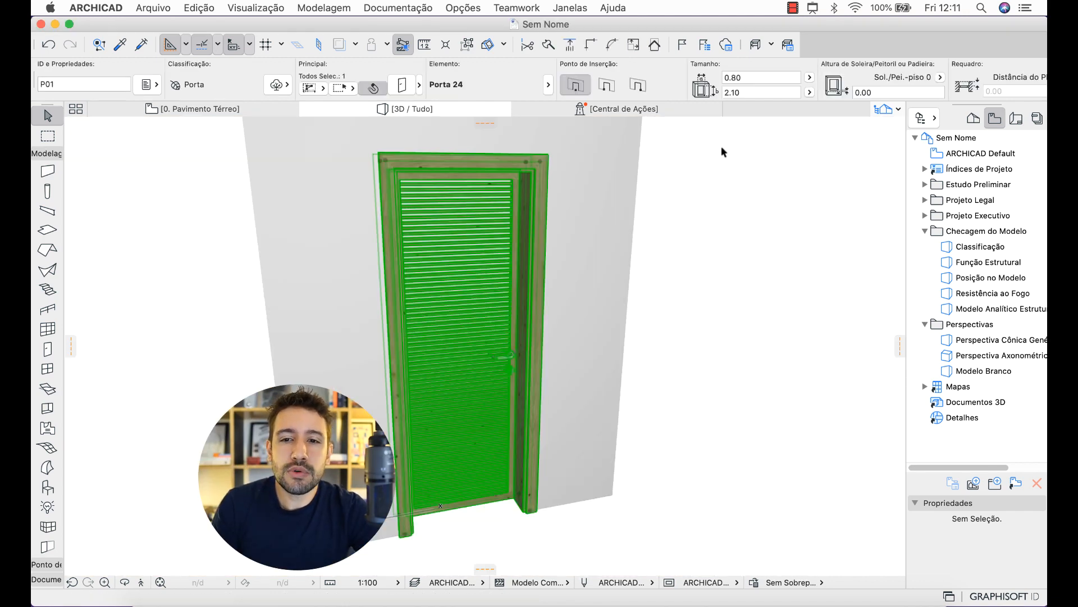
# Widen the selected slatted door to 1.30, deselect it and check how the slats fit the wider leaf
pyautogui.click(753, 78)
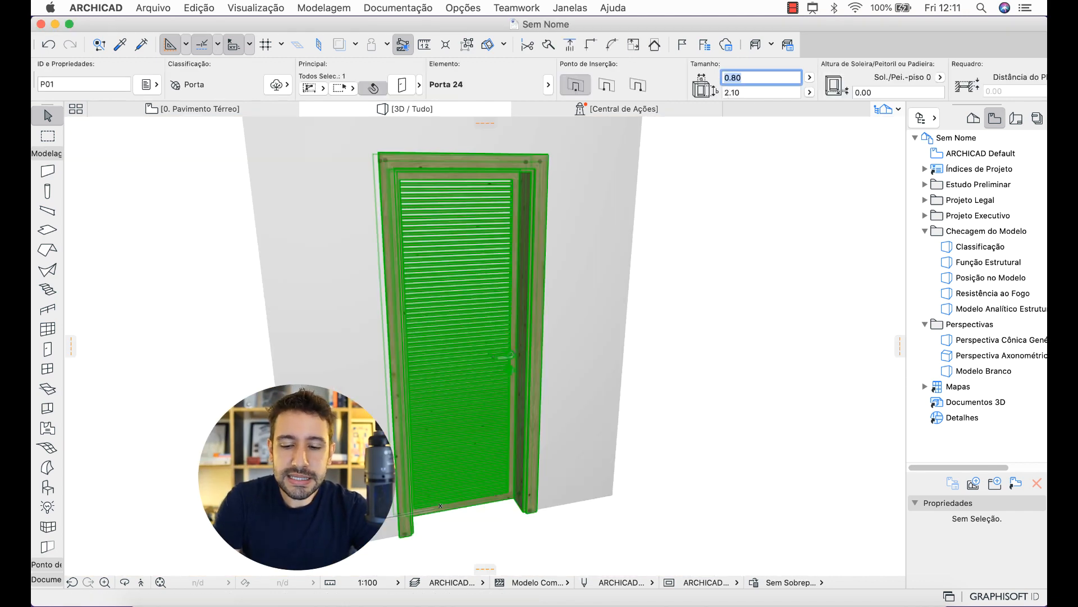
pyautogui.write('1.3')
pyautogui.press('Return')
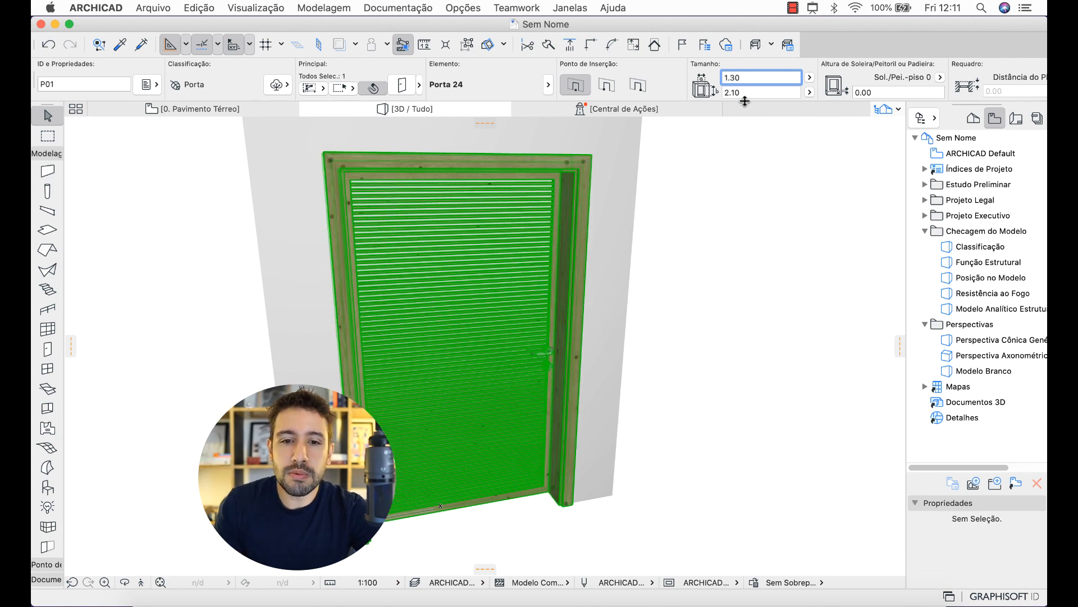
pyautogui.click(760, 265)
pyautogui.scroll(-2, 643, 306)
pyautogui.moveTo(663, 192)
pyautogui.mouseDown()
pyautogui.moveTo(554, 266)
pyautogui.moveTo(594, 281)
pyautogui.mouseUp()
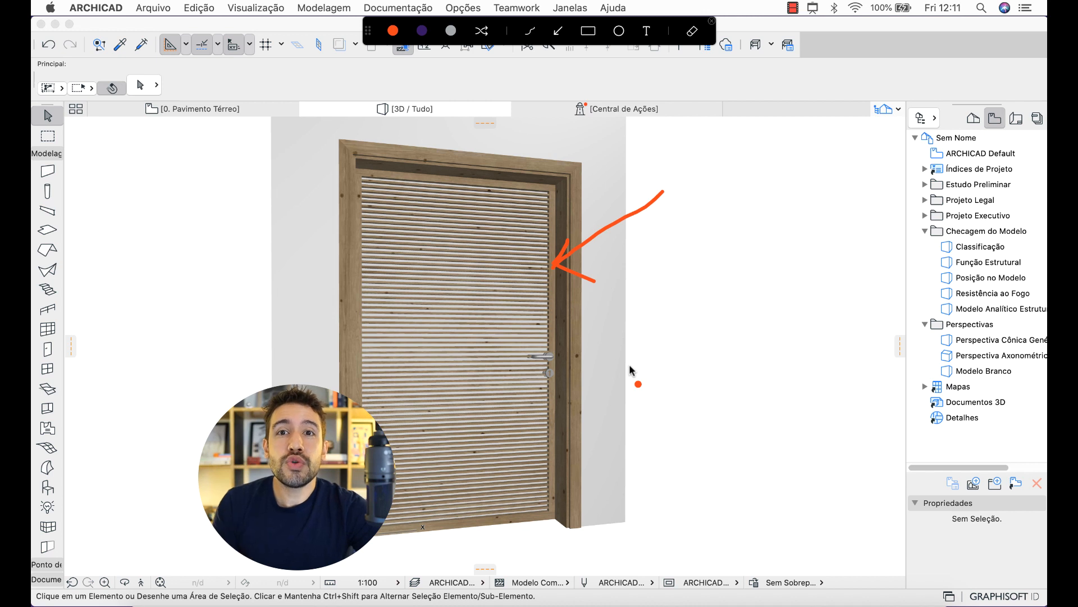
pyautogui.press('Escape')
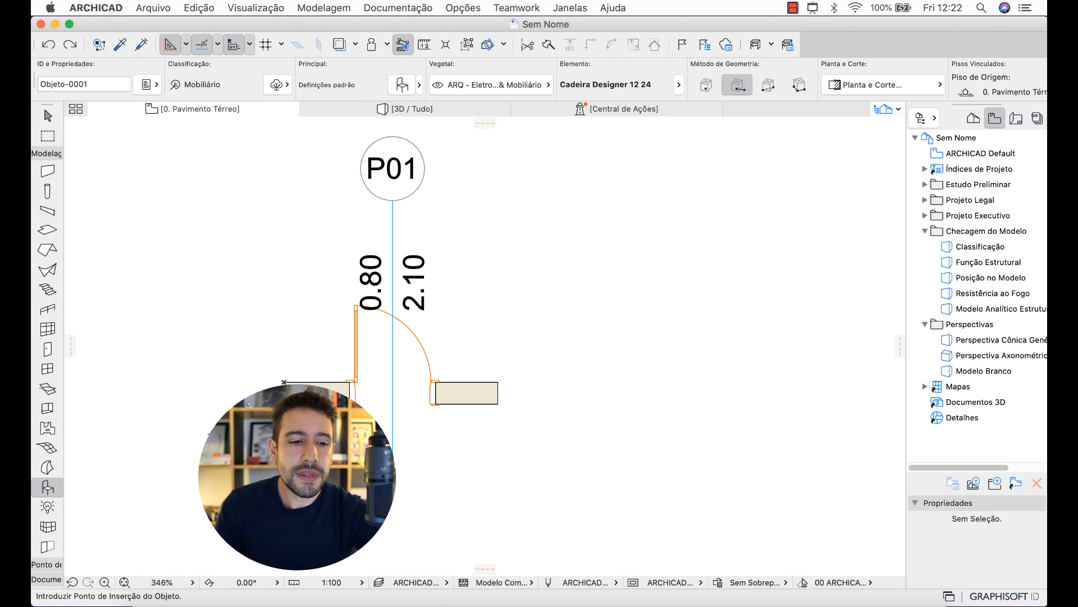
# Open the default object settings and search the object library for "venezi"
pyautogui.doubleClick(45, 488)
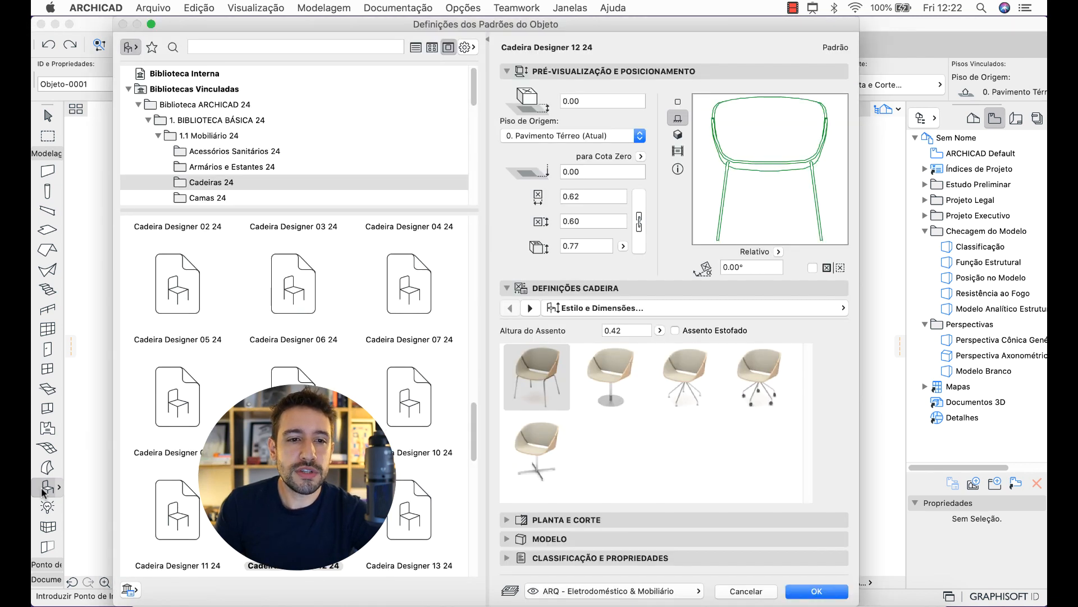
pyautogui.hotkey('ctrl', 'shift', 'a')
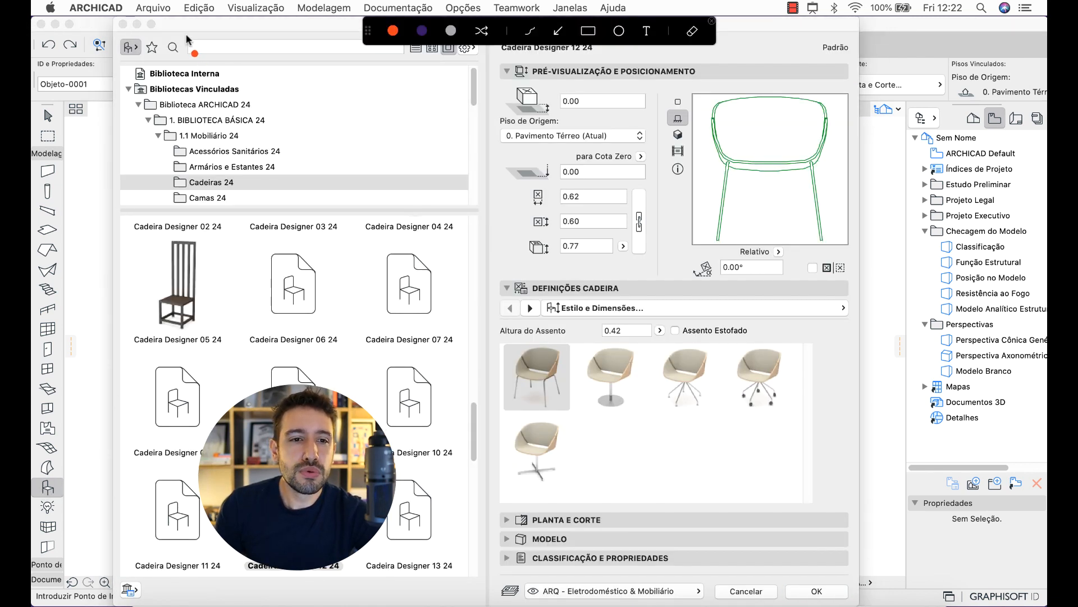
pyautogui.moveTo(190, 29); pyautogui.dragTo(418, 66)
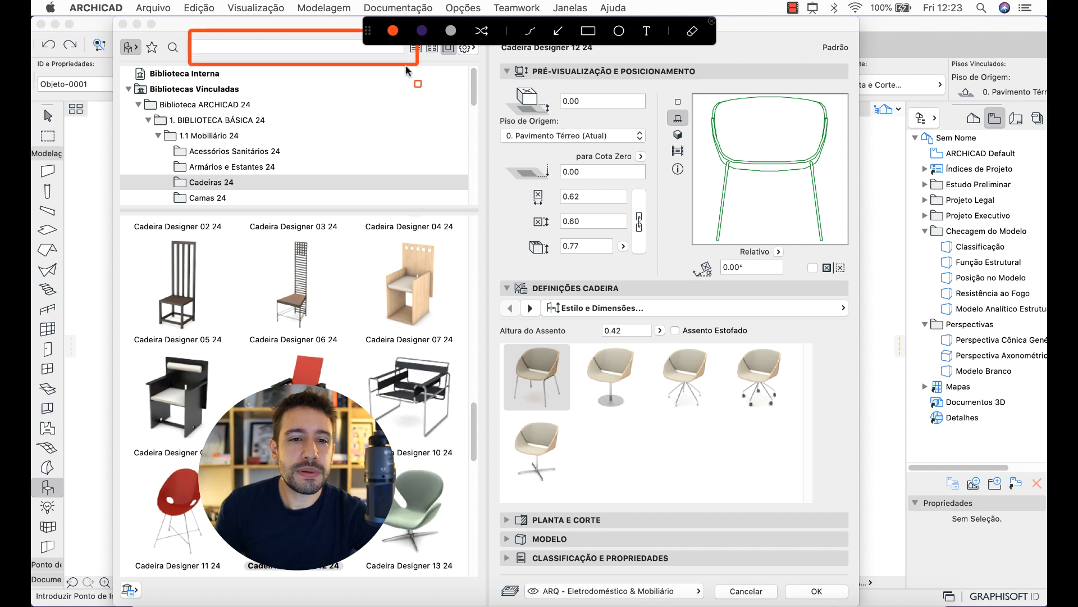
pyautogui.hotkey('ctrl', 'shift', 'a')
pyautogui.click(284, 47)
pyautogui.write('v')
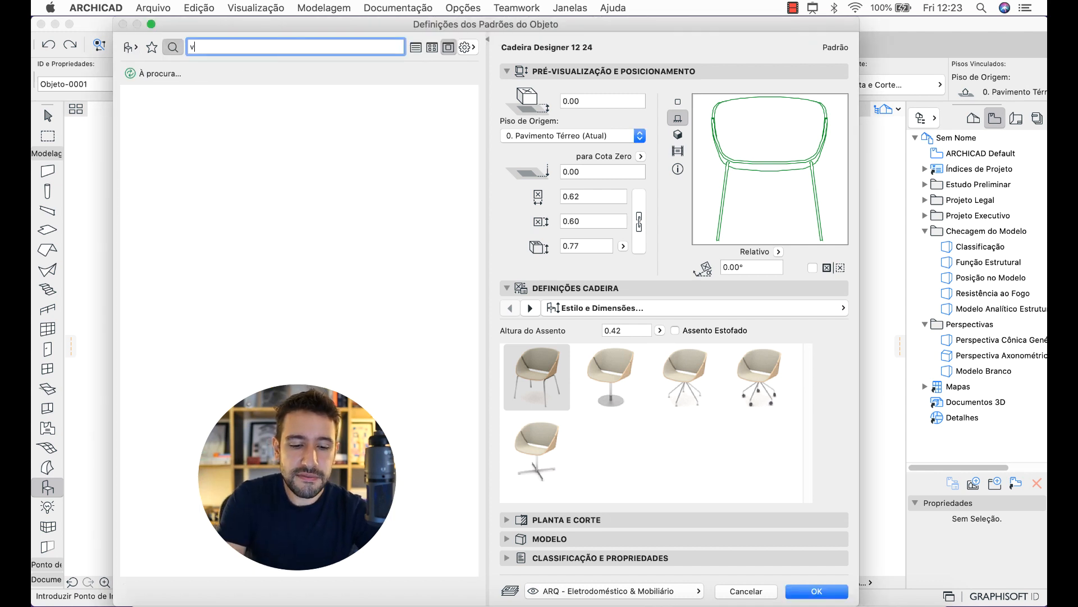
pyautogui.write('enezi')
pyautogui.moveTo(308, 93)
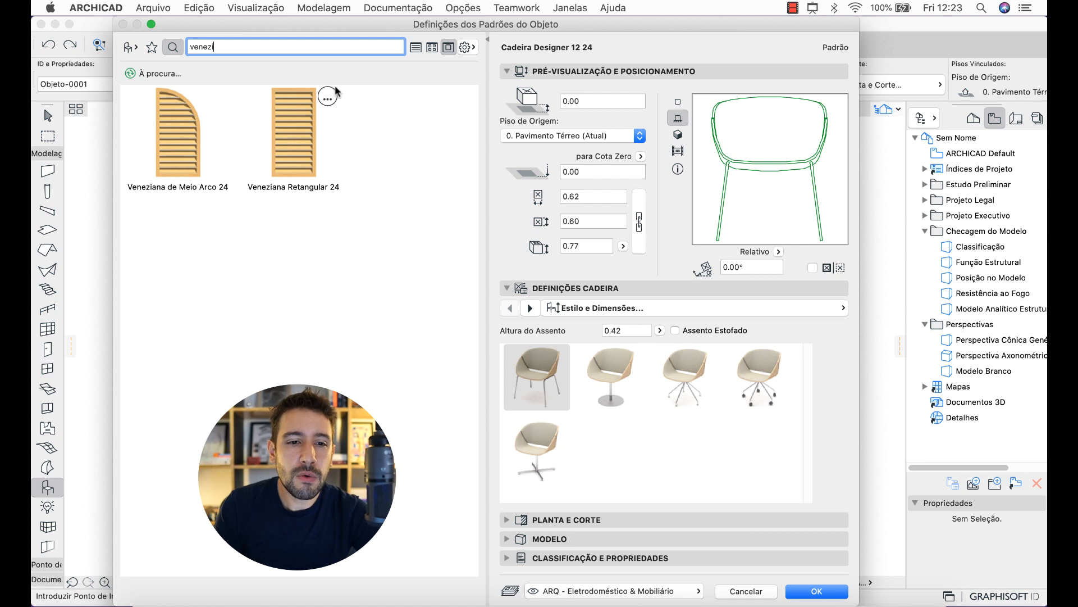
# Choose the Veneziana Retangular 24 object and place it horizontally in the empty plan area beside the wall
pyautogui.hotkey('ctrl', 'shift', 'a')
pyautogui.moveTo(231, 71)
pyautogui.mouseDown()
pyautogui.moveTo(337, 168)
pyautogui.moveTo(357, 202)
pyautogui.mouseUp()
pyautogui.hotkey('ctrl', 'shift', 'a')
pyautogui.click(288, 149)
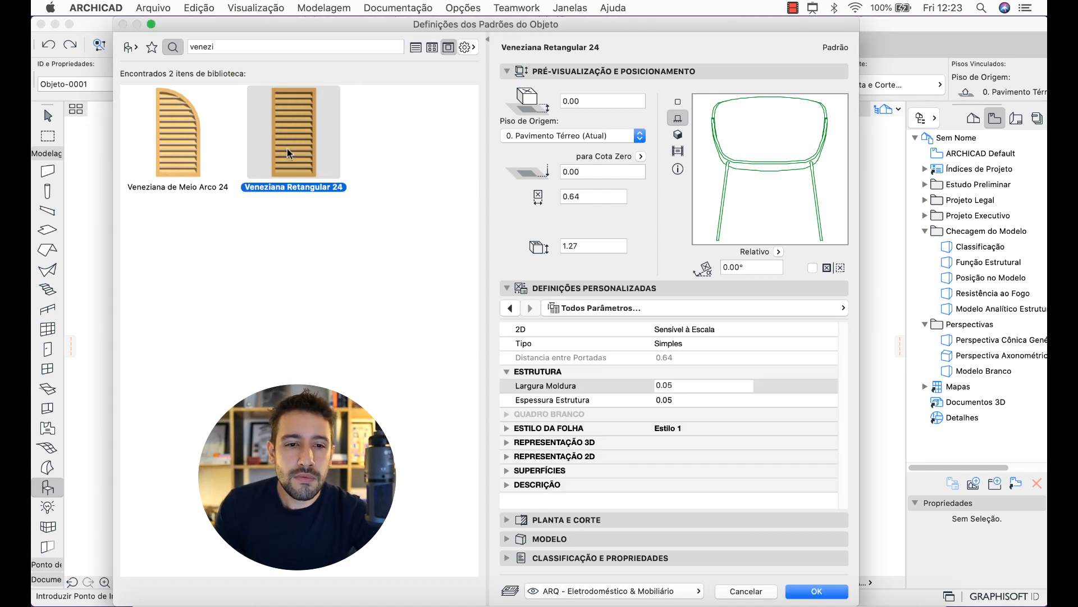
pyautogui.click(813, 591)
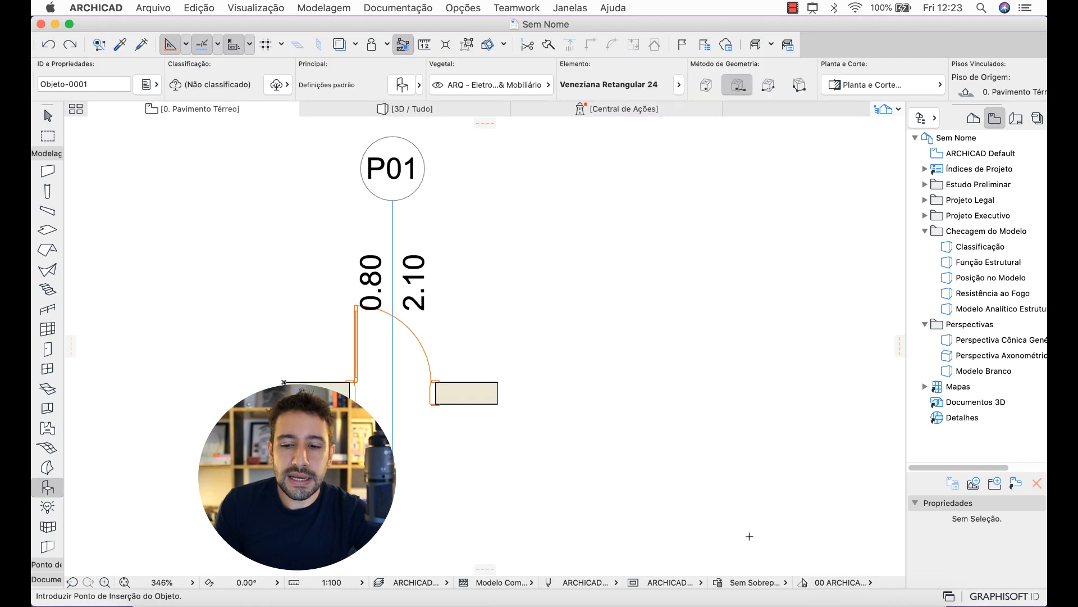
pyautogui.click(603, 361)
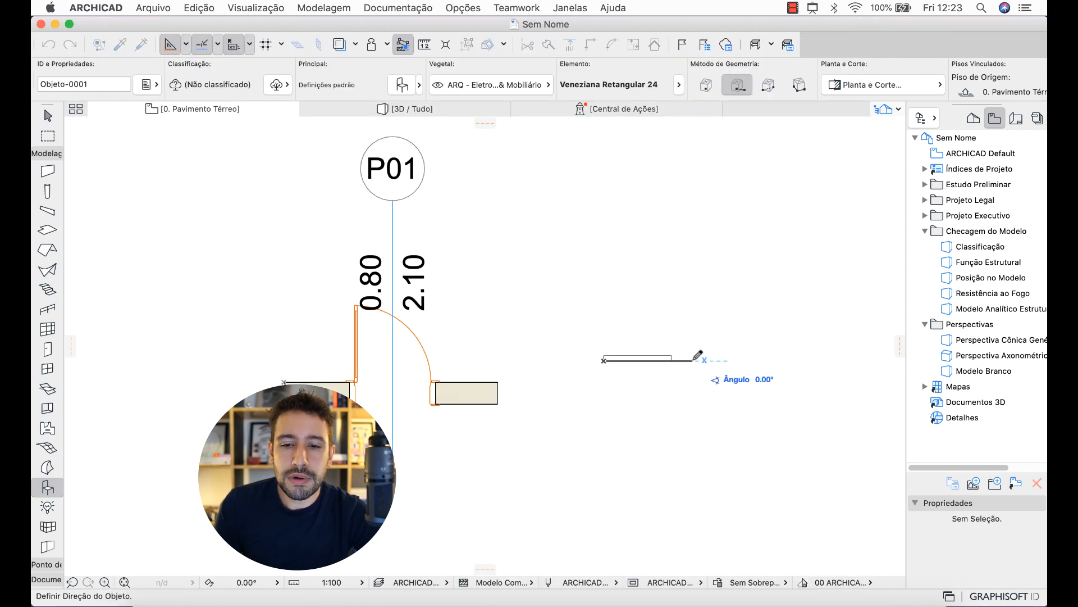
pyautogui.click(691, 376)
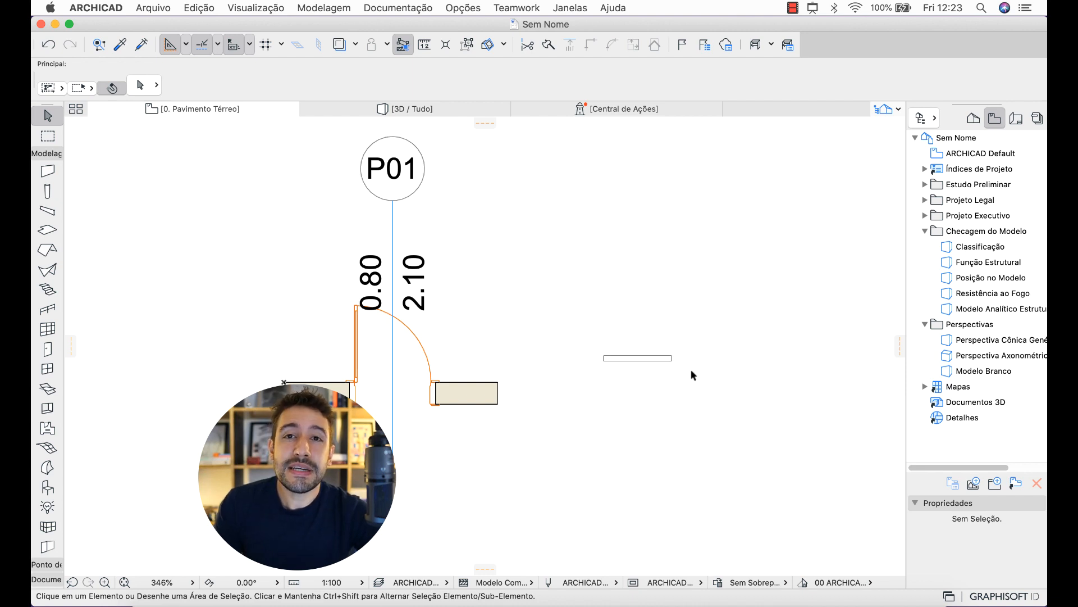
# Open the settings of door P01 and check the leaf's width and height among its nominal sizes
pyautogui.click(438, 381)
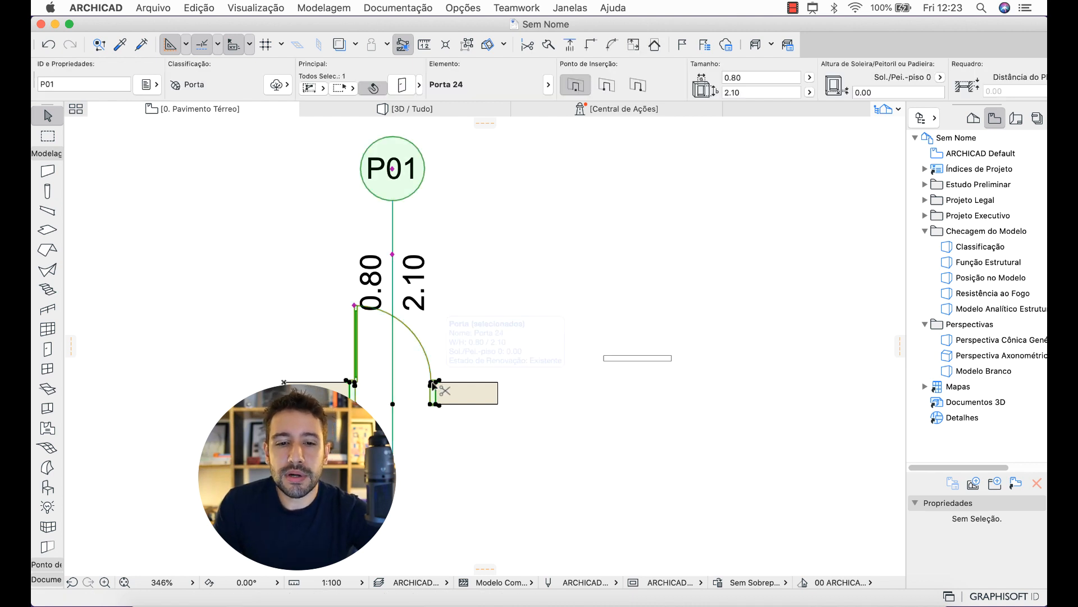
pyautogui.doubleClick(433, 386)
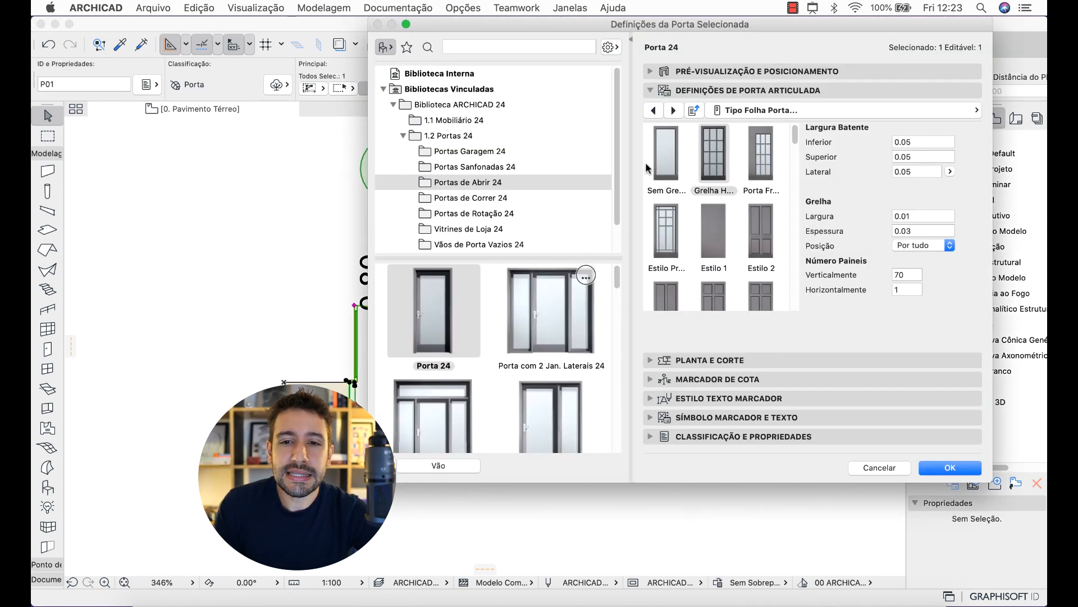
pyautogui.click(711, 113)
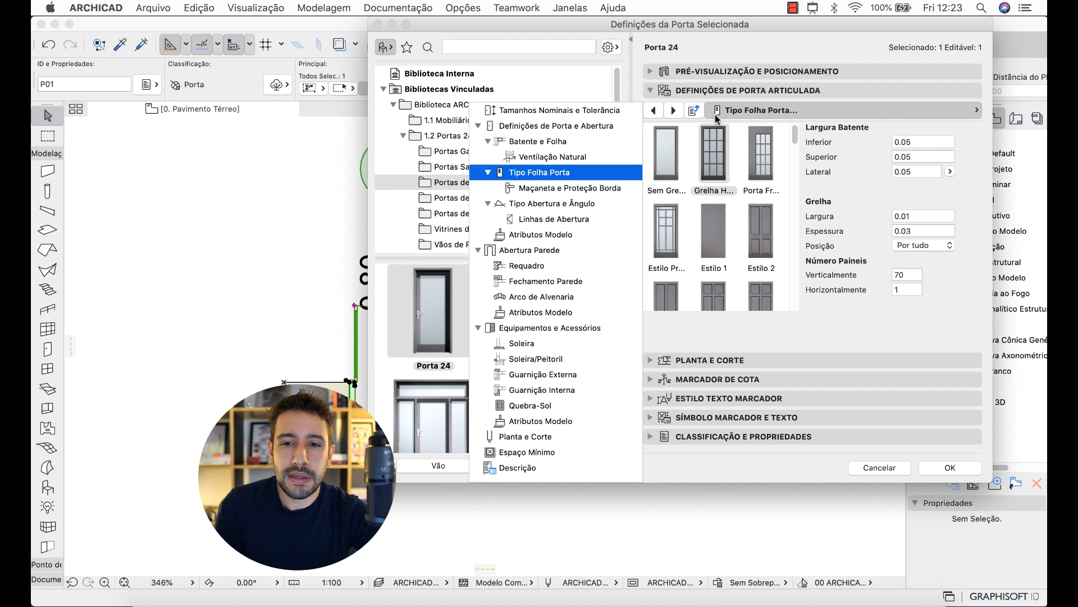
pyautogui.click(597, 110)
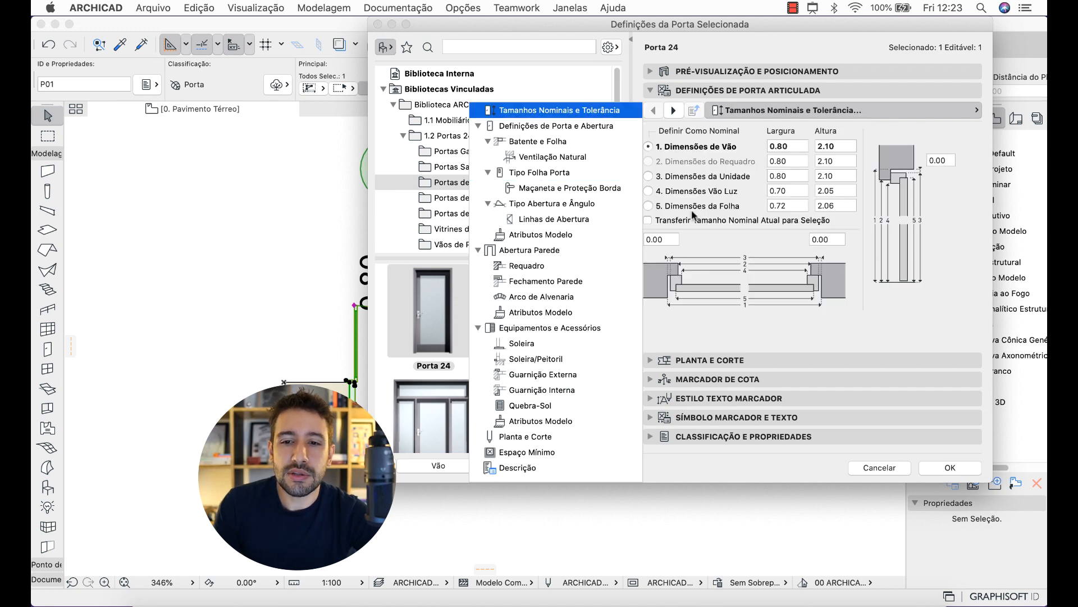
pyautogui.click(723, 229)
pyautogui.hotkey('ctrl', 'a')
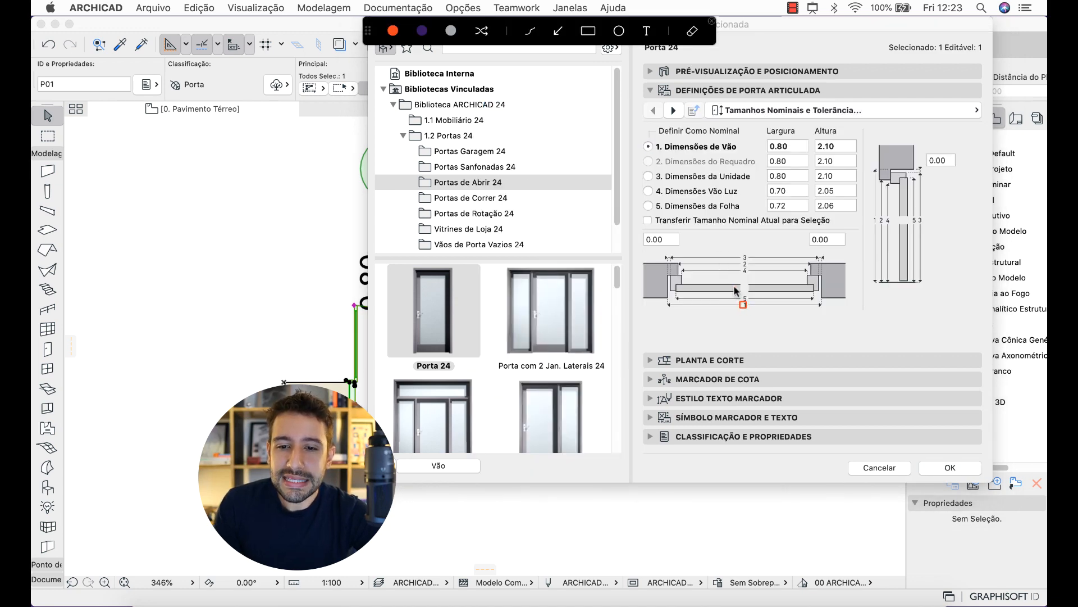
pyautogui.moveTo(735, 287); pyautogui.dragTo(754, 305)
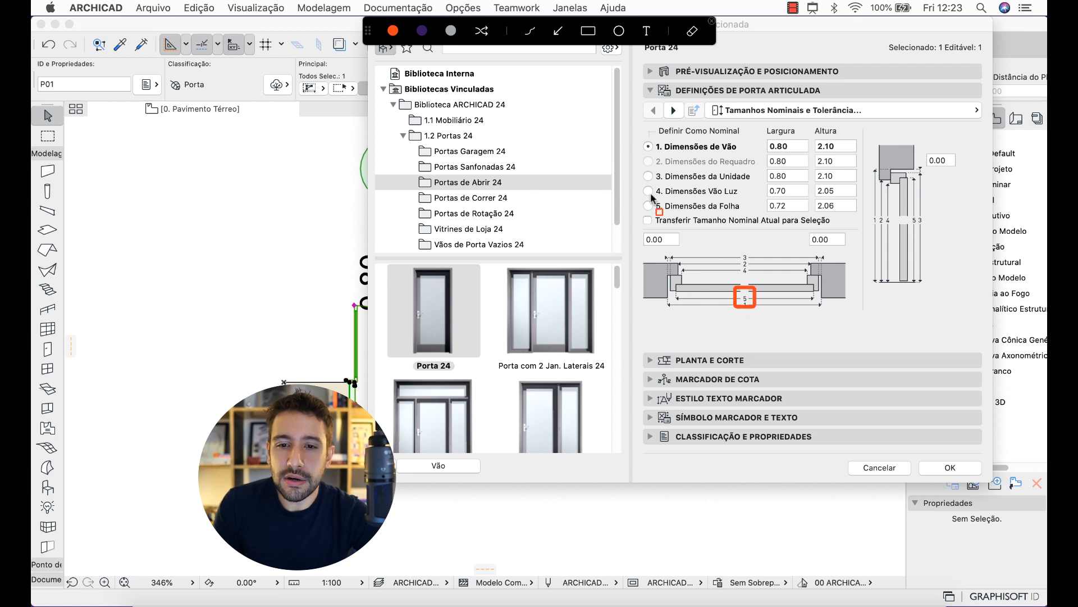
pyautogui.moveTo(635, 196)
pyautogui.mouseDown()
pyautogui.moveTo(650, 214)
pyautogui.moveTo(867, 216)
pyautogui.mouseUp()
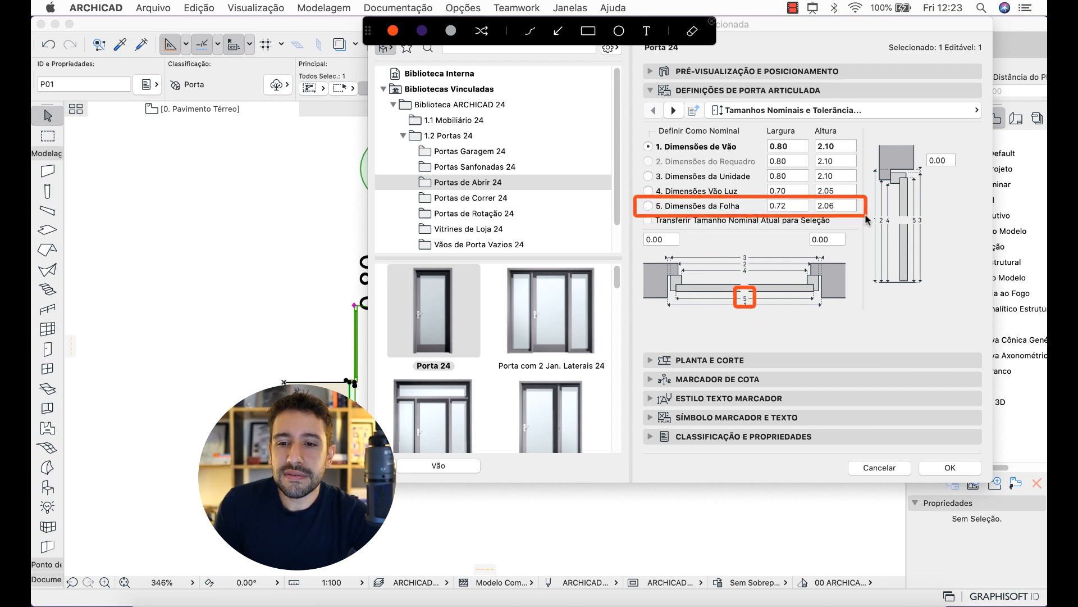
pyautogui.moveTo(790, 227); pyautogui.dragTo(797, 234)
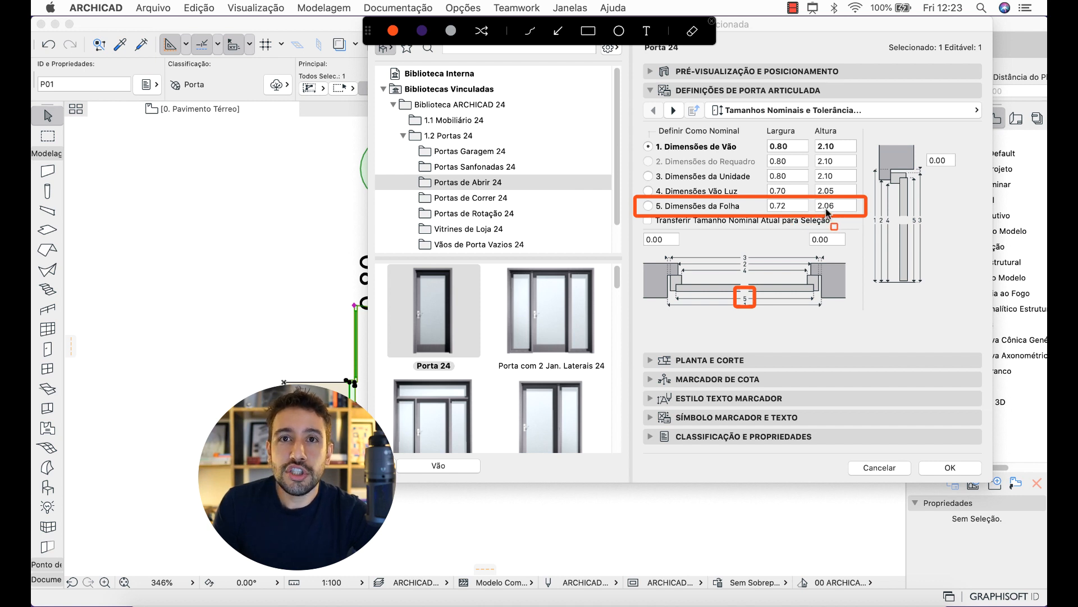
pyautogui.press('Escape')
# Check the leaf thickness in the door's Batente e Folha settings, and close the settings without changing the door
pyautogui.click(758, 112)
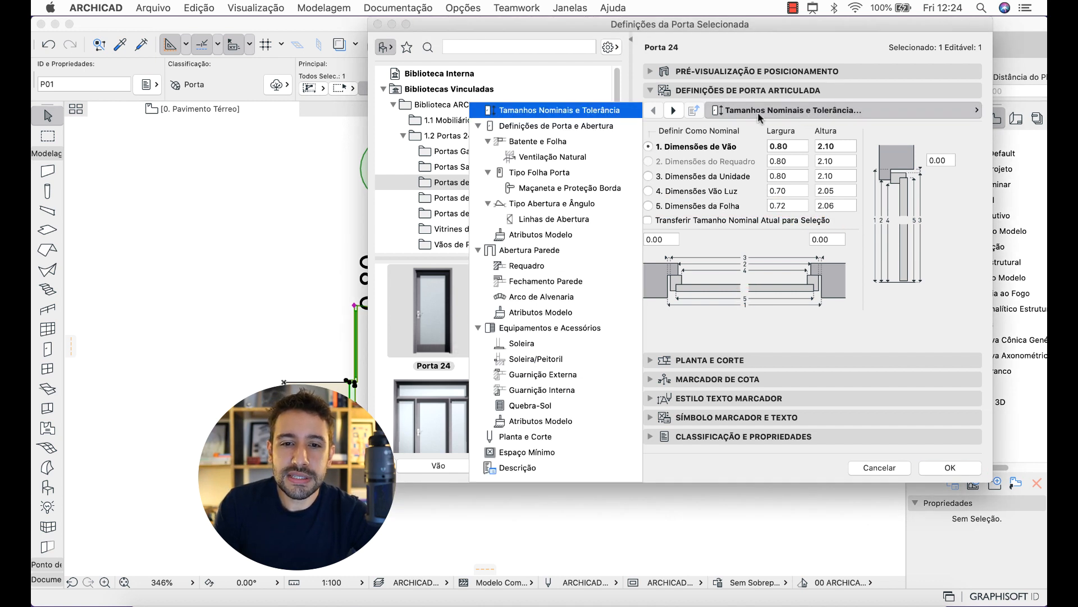
pyautogui.click(556, 142)
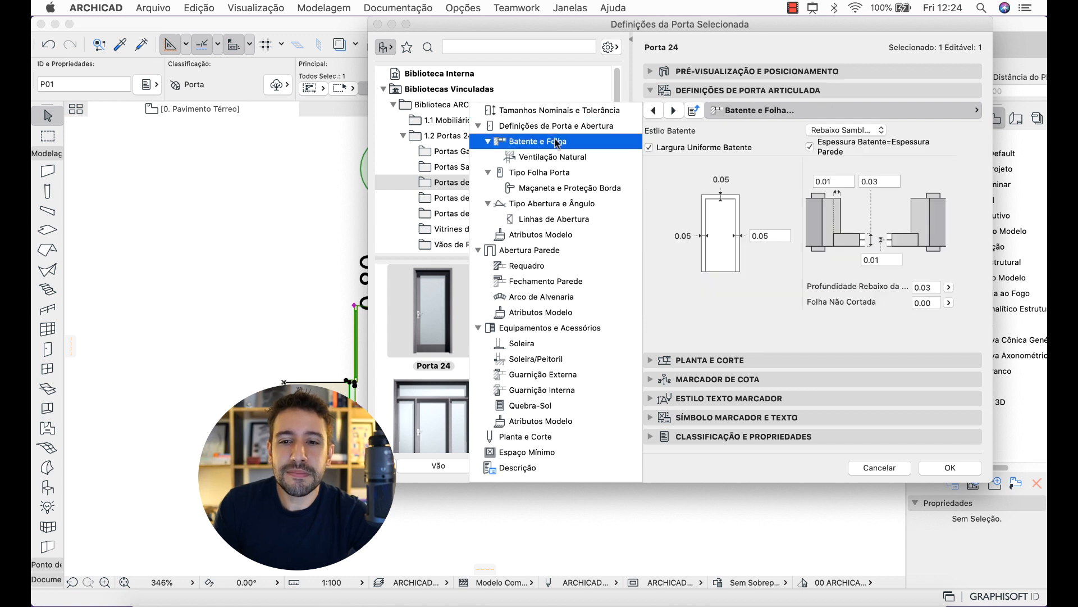
pyautogui.click(793, 301)
pyautogui.hotkey('ctrl', 'a')
pyautogui.moveTo(853, 170)
pyautogui.mouseDown()
pyautogui.moveTo(910, 203)
pyautogui.moveTo(905, 192)
pyautogui.mouseUp()
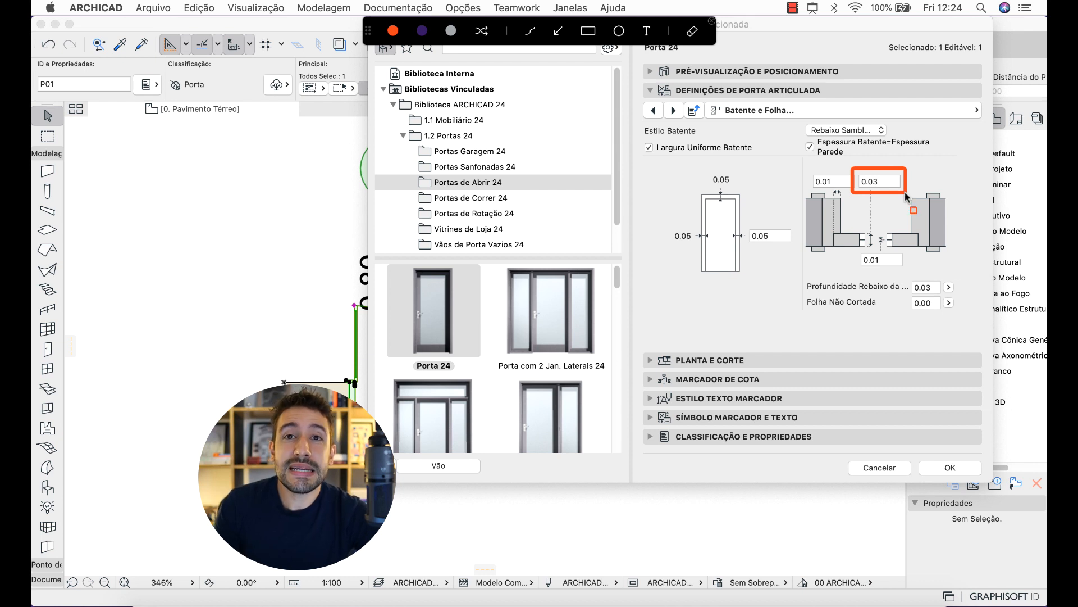
pyautogui.press('Escape')
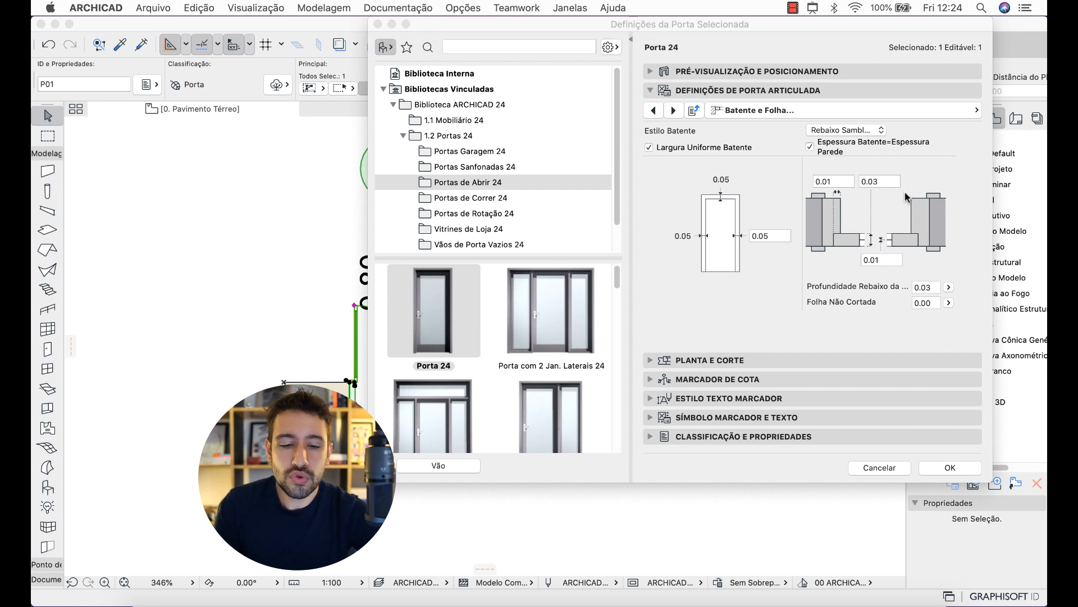
pyautogui.click(904, 470)
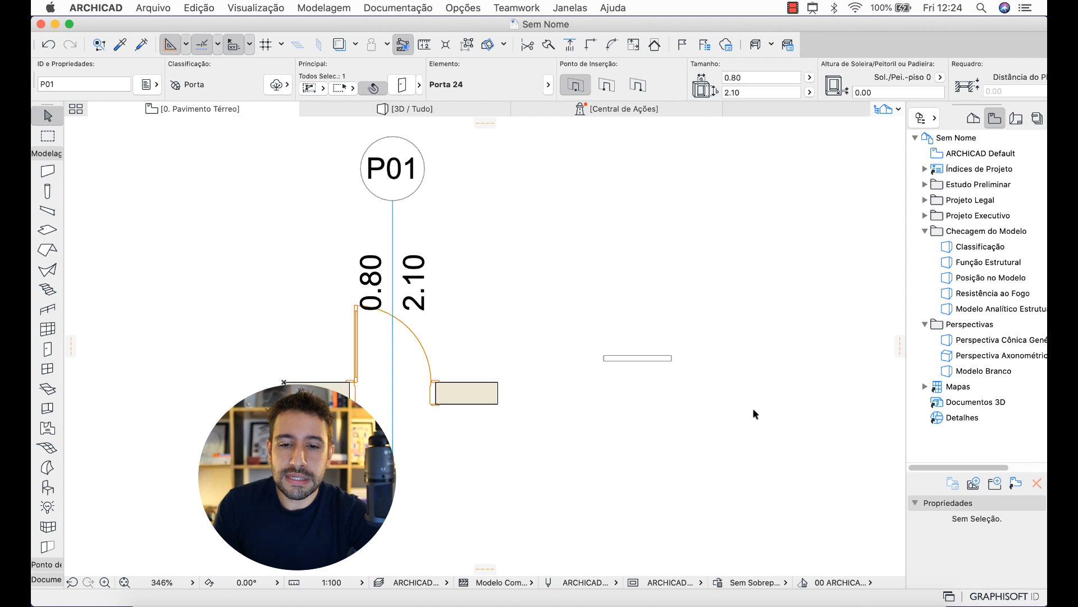
# Open the settings of the placed louvre object and set its width to 0.72 and height to 2.06
pyautogui.click(671, 359)
pyautogui.scroll(5, 683, 364)
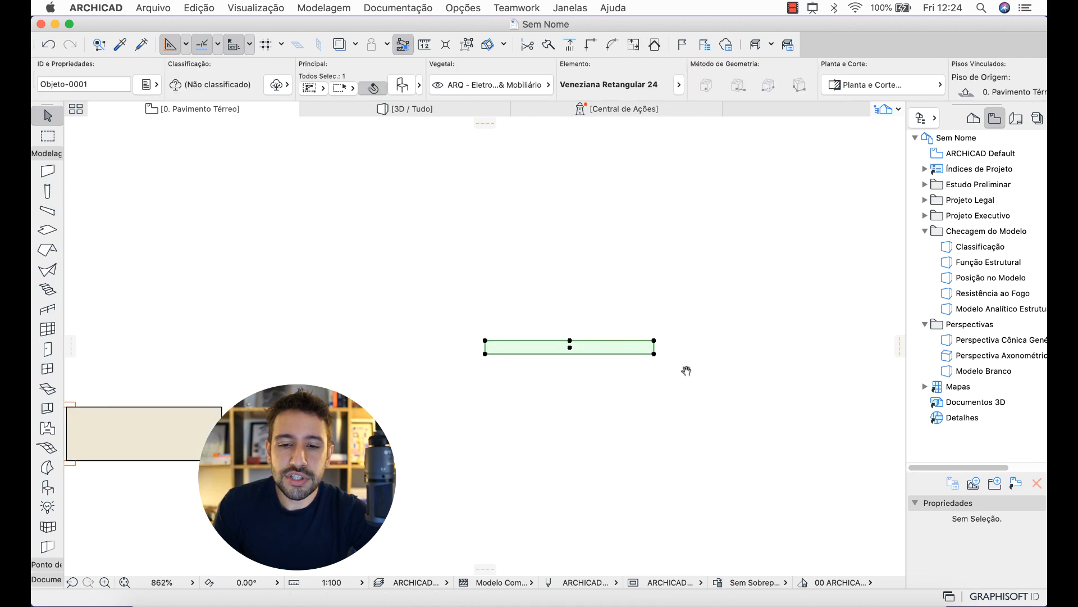
pyautogui.press('super+t')
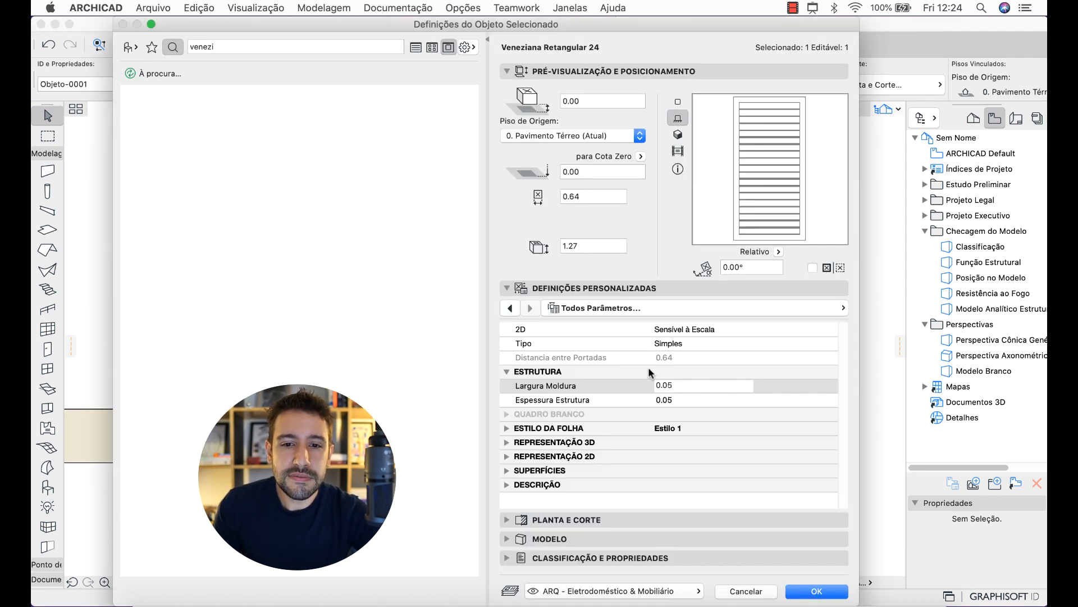
pyautogui.doubleClick(584, 197)
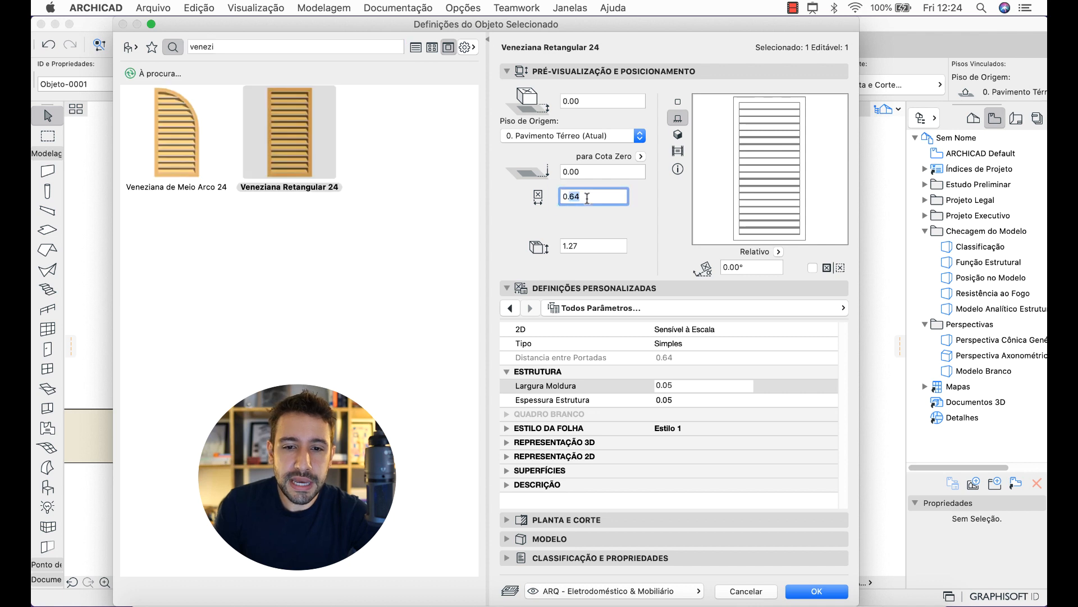
pyautogui.write('0.72')
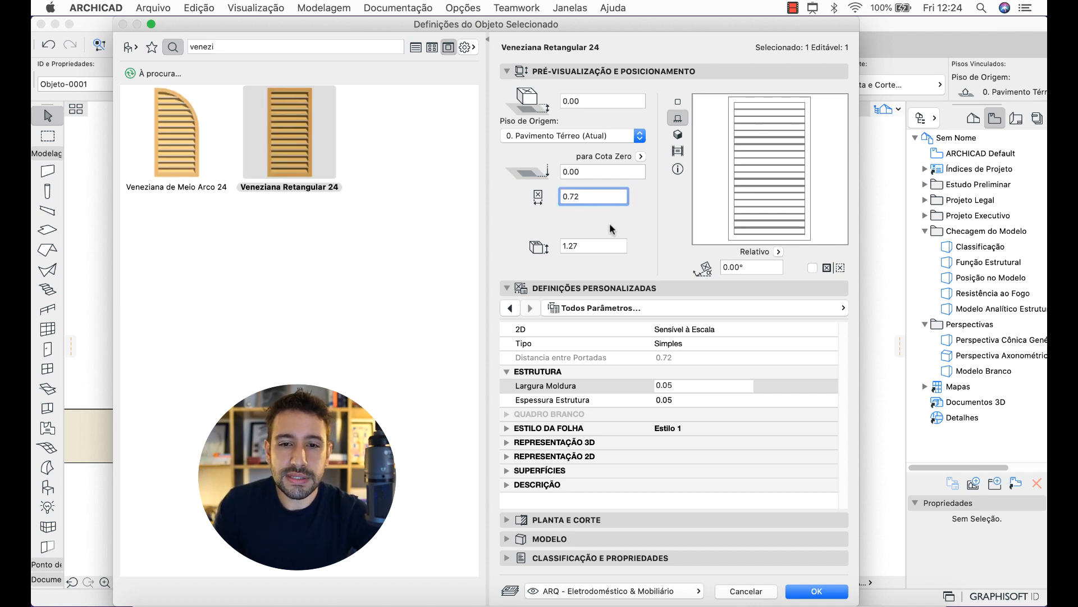
pyautogui.press('Tab')
pyautogui.write('2')
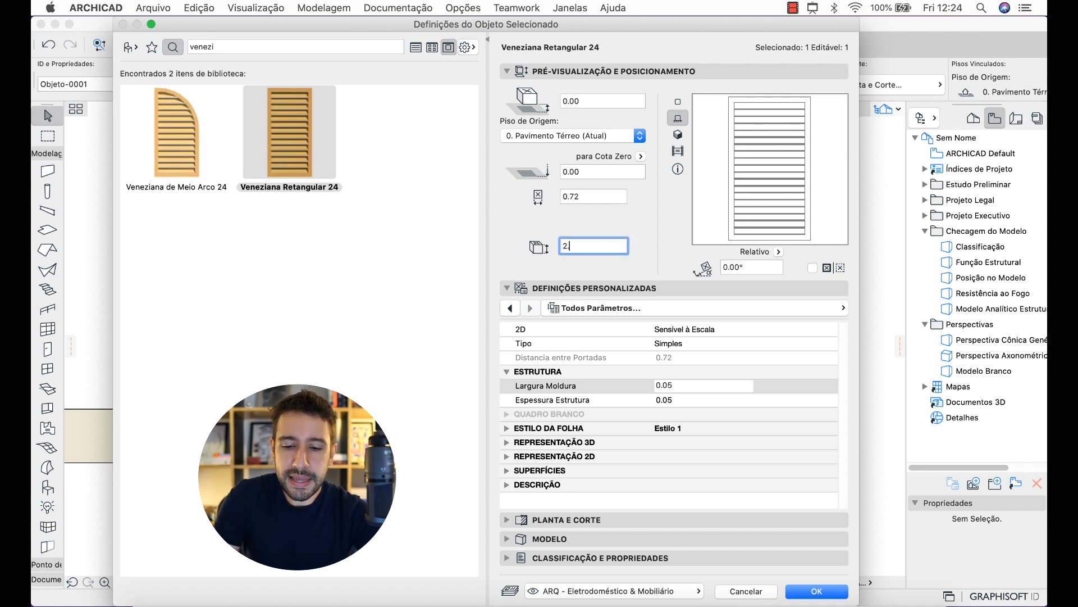
pyautogui.write('.06')
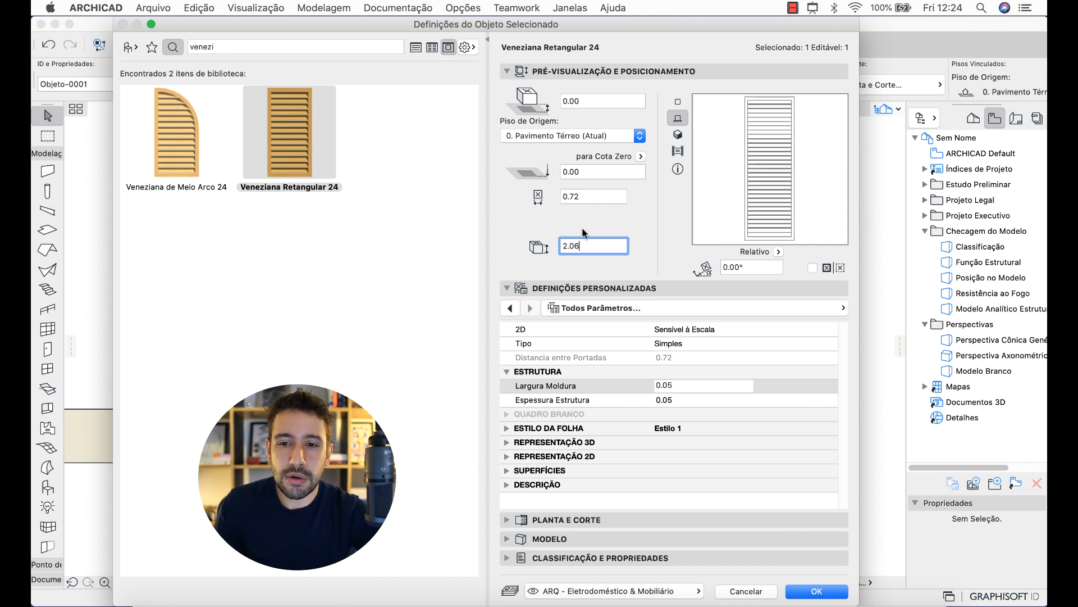
# Set the louvre's structure thickness (Espessura Estrutura) to 0.03
pyautogui.click(598, 399)
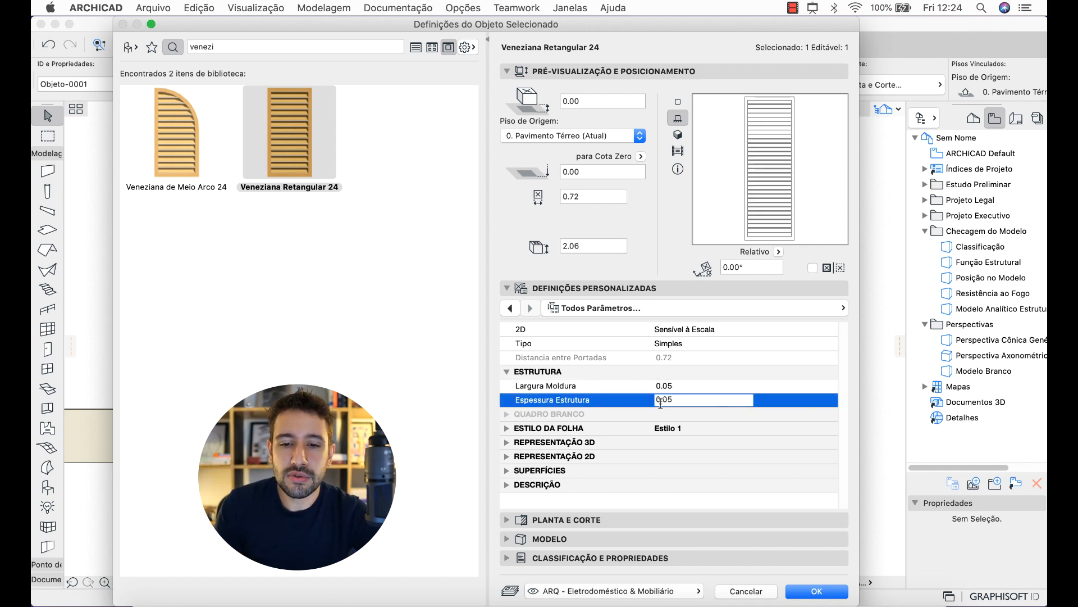
pyautogui.doubleClick(679, 401)
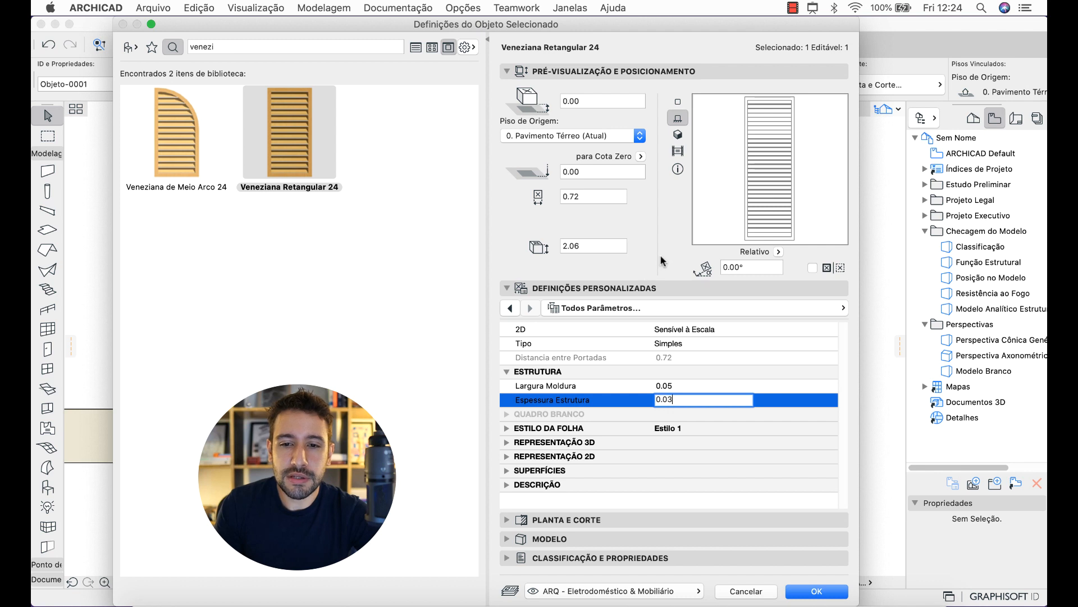
pyautogui.write('0.03')
pyautogui.press('Return')
# Check the louvre's frame width (Largura Moldura) and compare it with the side frame in the preview
pyautogui.click(673, 386)
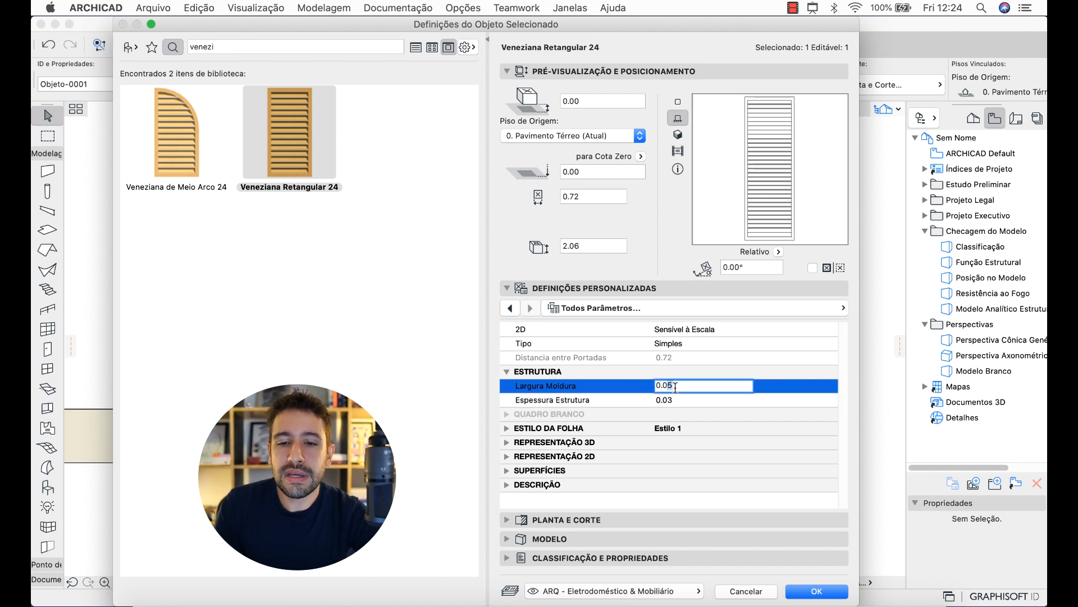
pyautogui.hotkey('ctrl', 'a')
pyautogui.press('Escape')
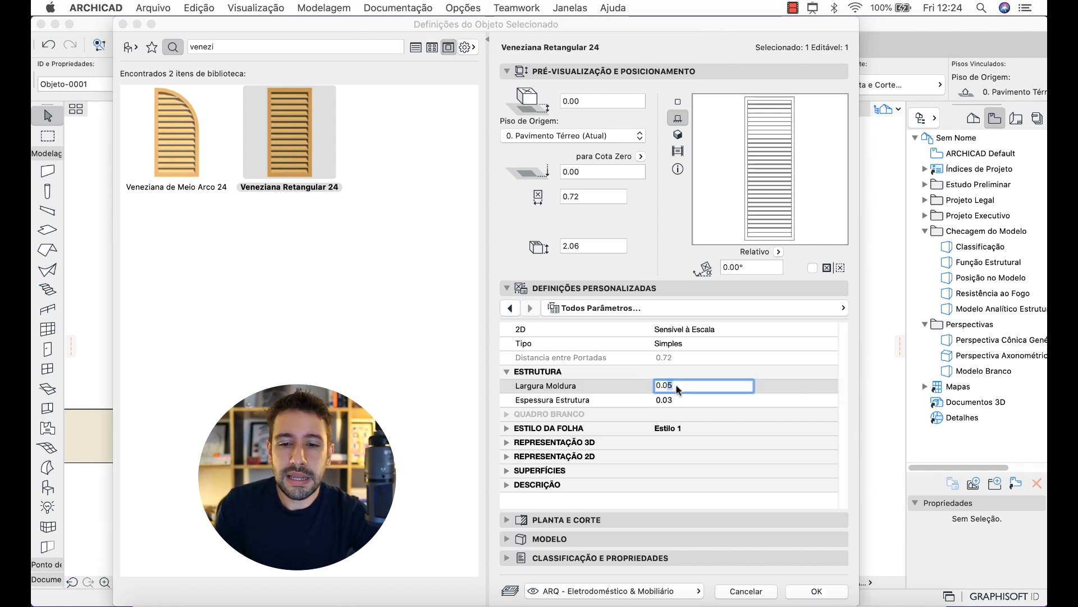
pyautogui.hotkey('ctrl', 'a')
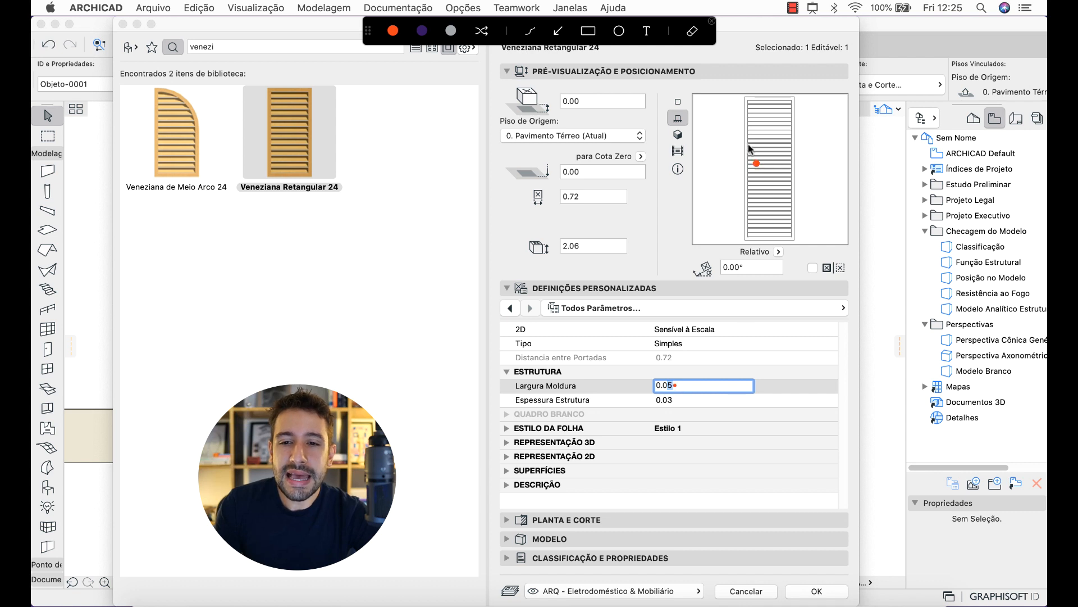
pyautogui.moveTo(747, 99); pyautogui.dragTo(750, 189)
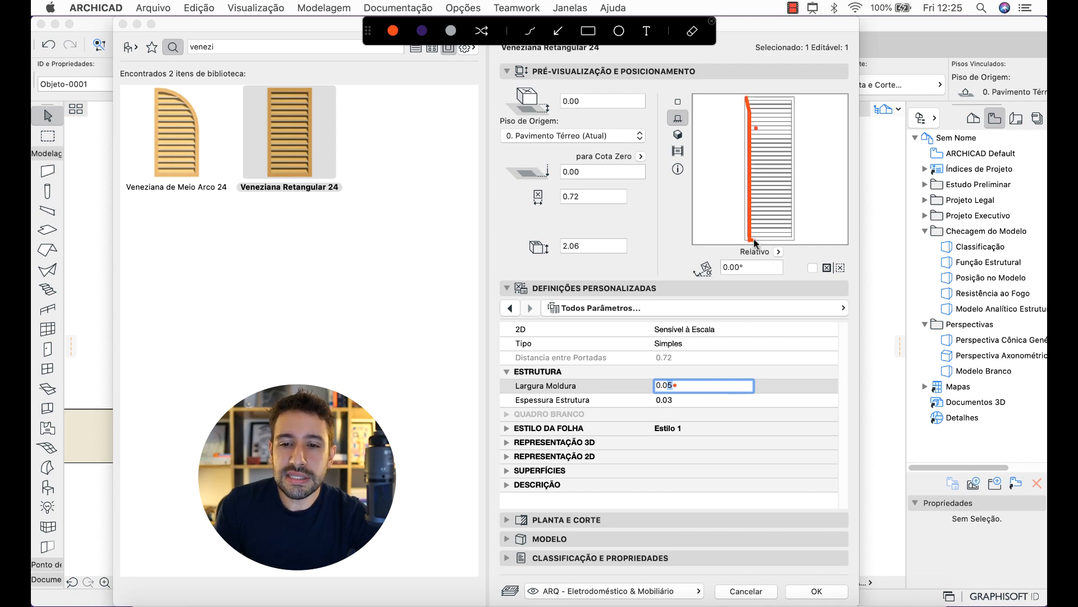
pyautogui.moveTo(755, 242)
pyautogui.mouseDown()
pyautogui.moveTo(797, 240)
pyautogui.moveTo(797, 107)
pyautogui.moveTo(747, 100)
pyautogui.mouseUp()
pyautogui.press('Escape')
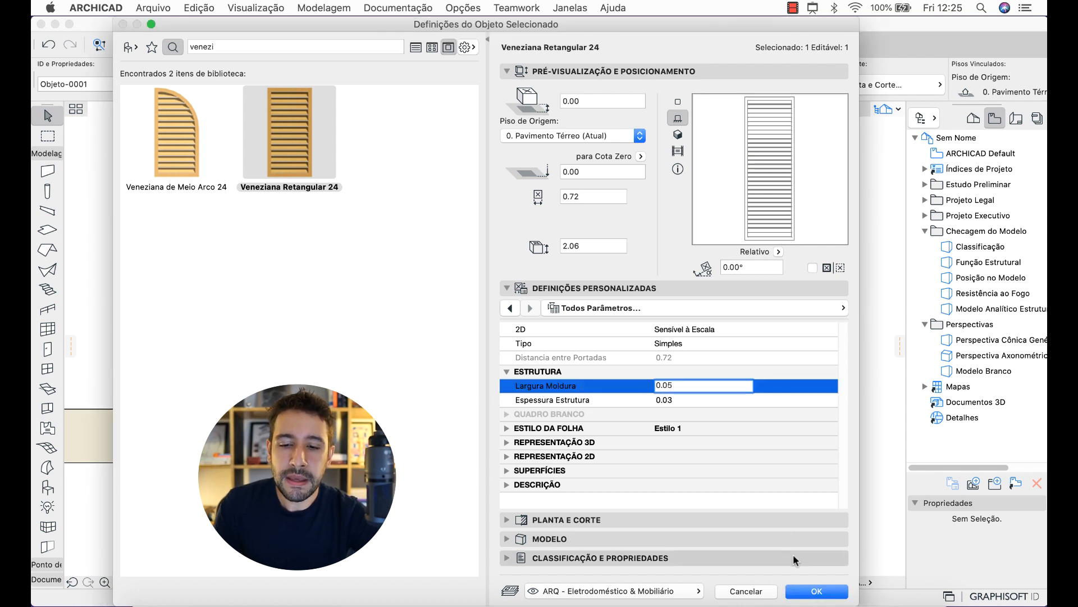
# Apply the current settings to the Veneziana Retangular 24 object
pyautogui.click(813, 591)
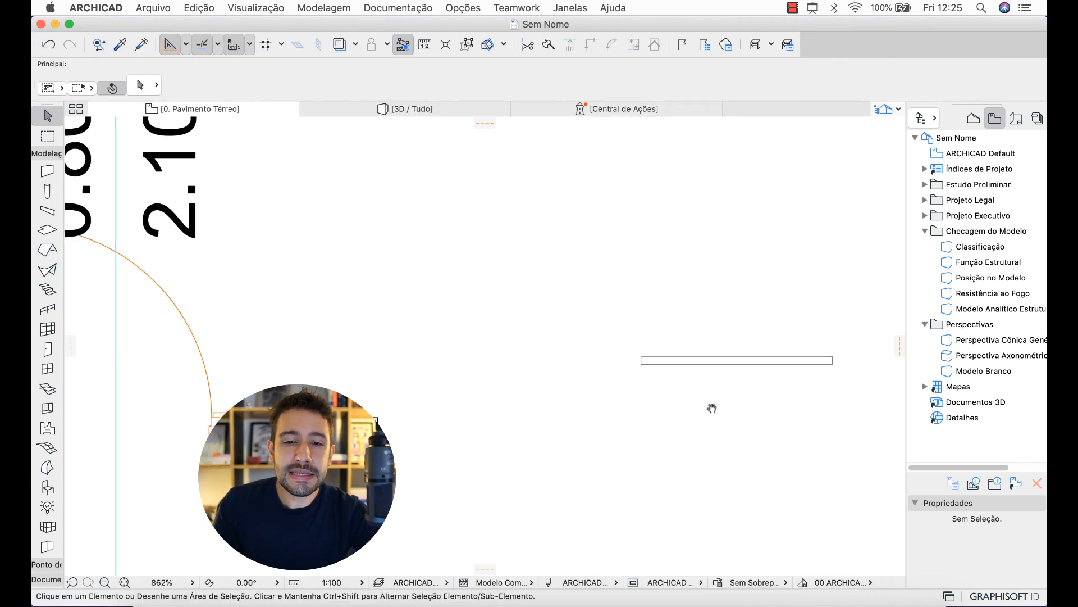
# Move the louvre by its corner into the door opening in plan to test its fit between the jambs
pyautogui.moveTo(712, 409); pyautogui.dragTo(772, 402, button='middle')
pyautogui.click(703, 359)
pyautogui.press('super+d')
pyautogui.click(702, 359)
pyautogui.moveTo(374, 386); pyautogui.dragTo(510, 362, button='middle')
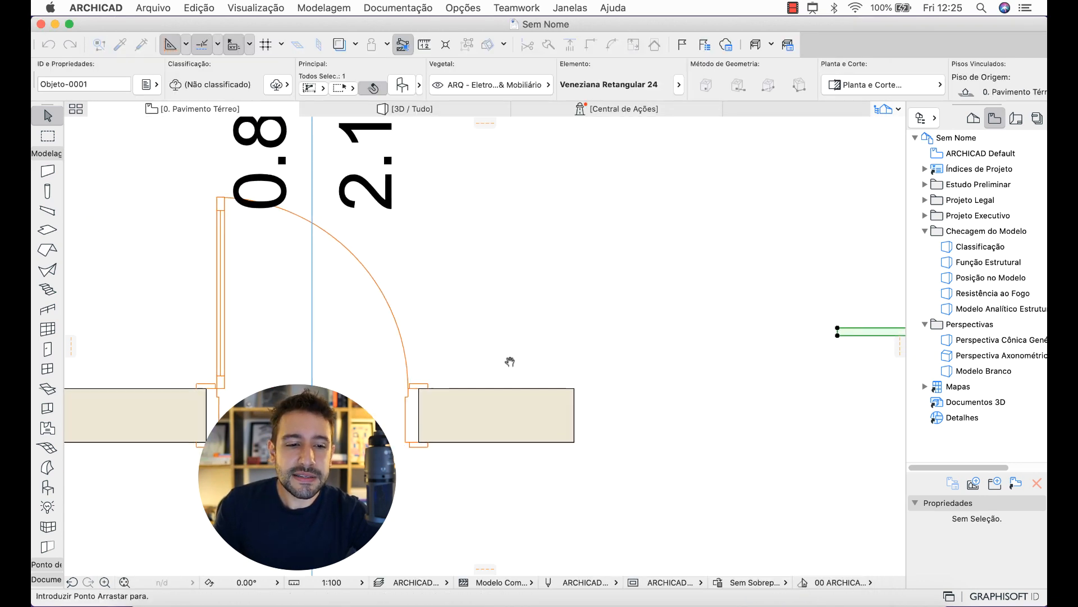
pyautogui.scroll(3, 218, 395)
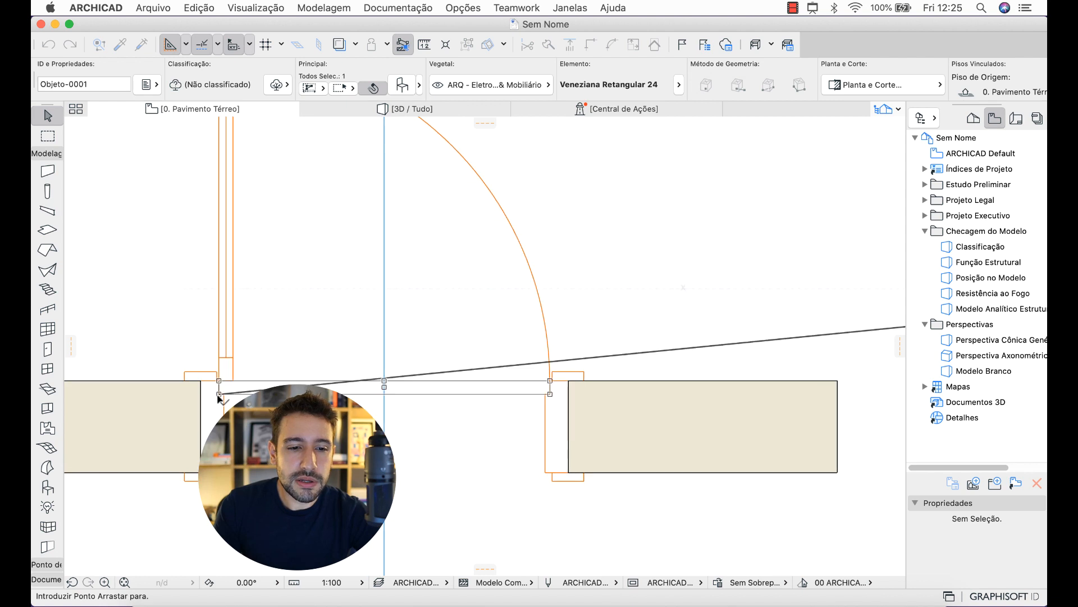
pyautogui.click(218, 394)
pyautogui.click(448, 422)
pyautogui.hotkey('ctrl', 'a')
pyautogui.moveTo(178, 346)
pyautogui.mouseDown()
pyautogui.moveTo(196, 389)
pyautogui.moveTo(533, 342)
pyautogui.moveTo(184, 326)
pyautogui.mouseUp()
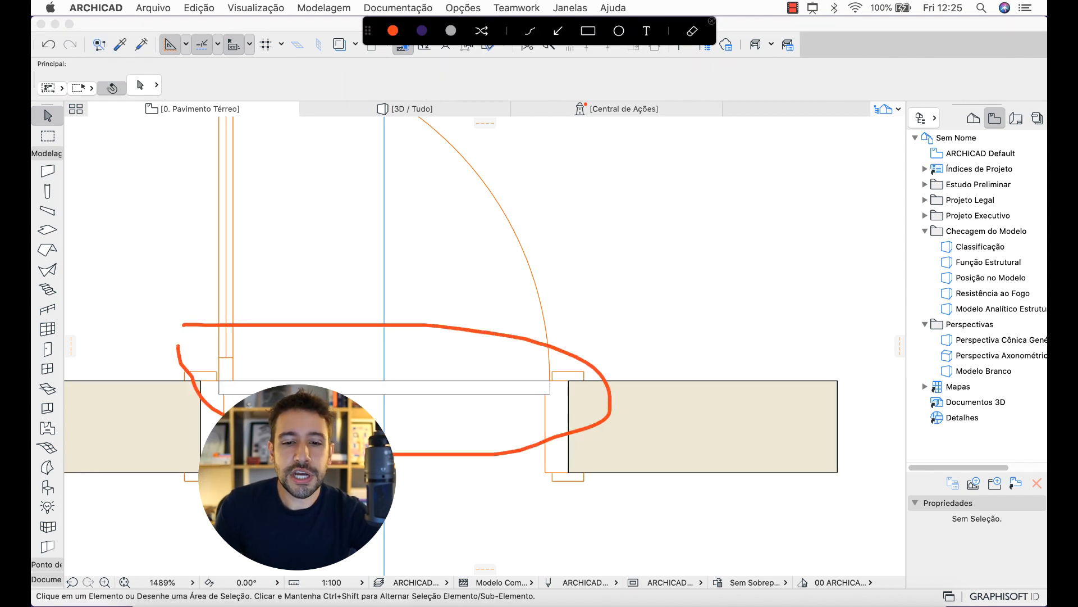
# Undo the louvre's move into the door opening and leave it unselected
pyautogui.press('Escape')
pyautogui.press('super+z')
pyautogui.scroll(-5, 343, 489)
pyautogui.moveTo(344, 490); pyautogui.dragTo(184, 424, button='middle')
pyautogui.click(684, 434)
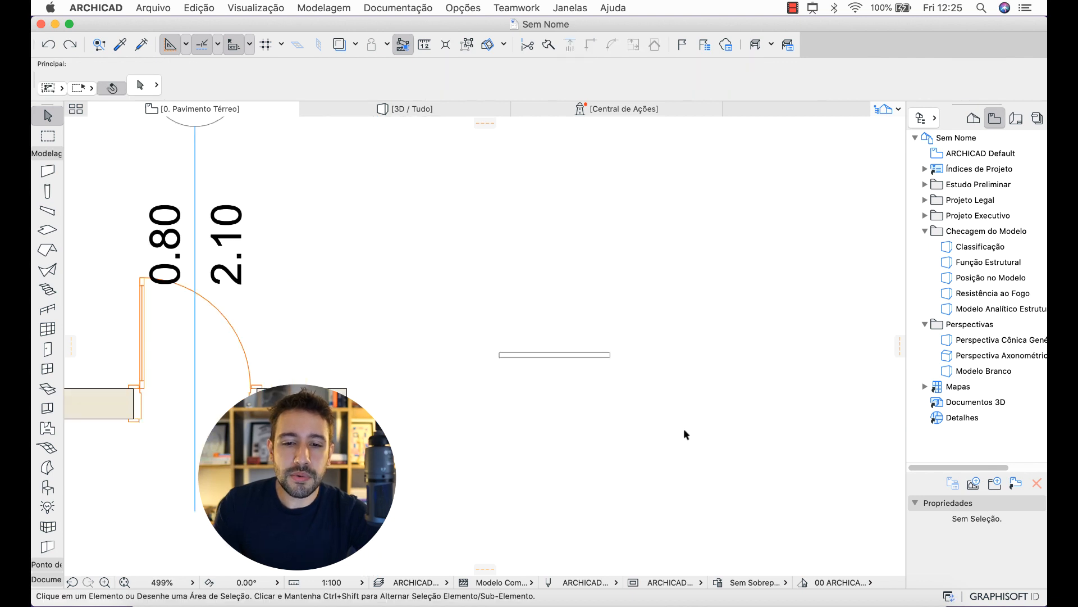
# Examine the louvre in the 3D view, closely checking where its slats meet the side frame
pyautogui.press('F3')
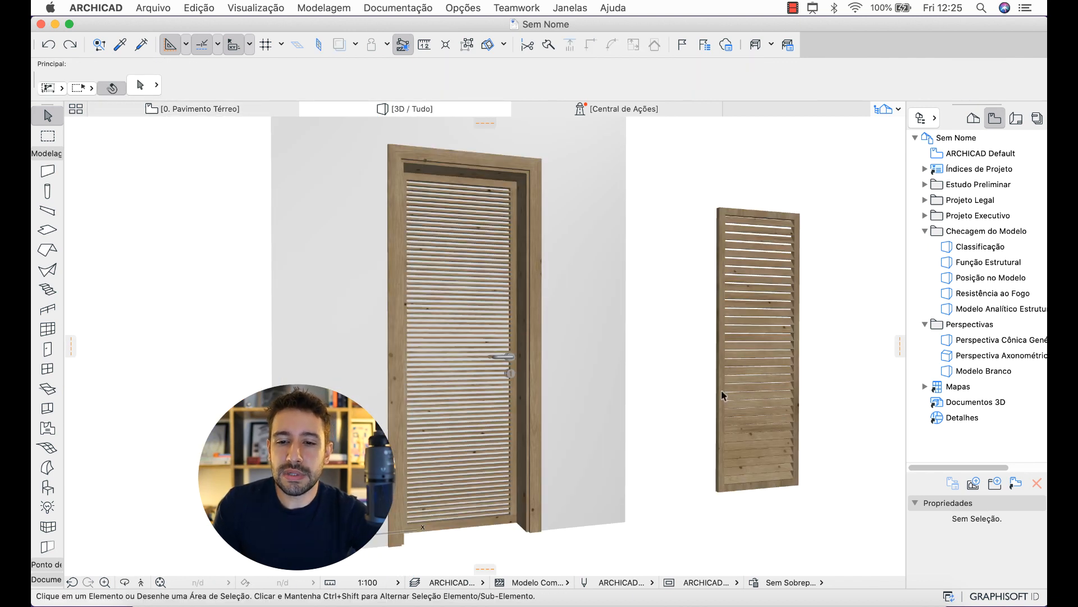
pyautogui.keyDown('shift'); pyautogui.moveTo(720, 390); pyautogui.dragTo(627, 347, button='middle'); pyautogui.keyUp('shift')
pyautogui.click(627, 347)
pyautogui.click(726, 413)
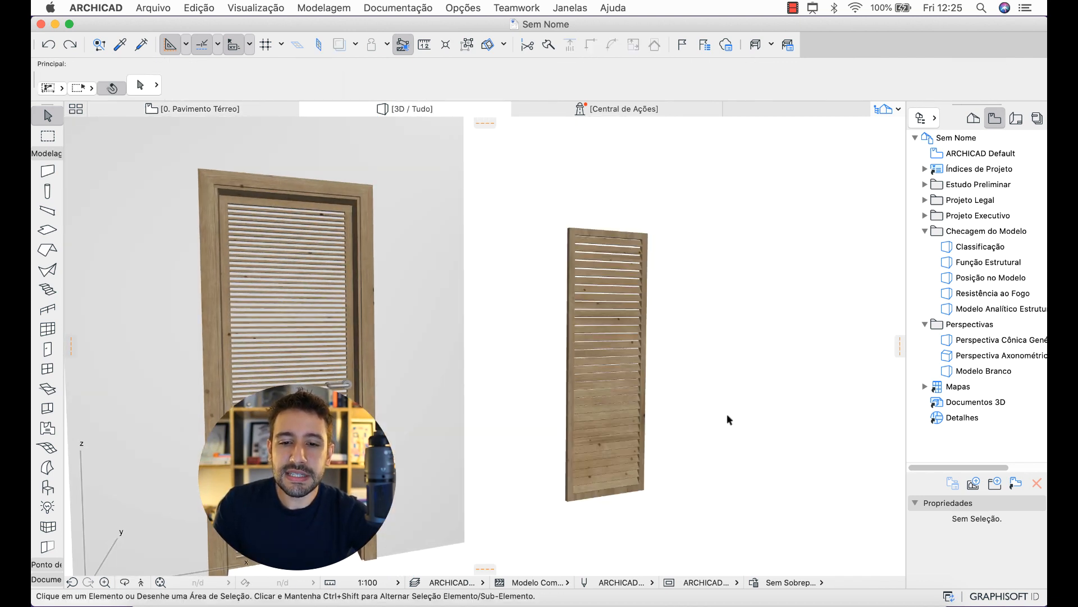
pyautogui.scroll(4, 642, 280)
pyautogui.scroll(5, 645, 284)
pyautogui.keyDown('shift'); pyautogui.moveTo(644, 284); pyautogui.dragTo(641, 327, button='middle'); pyautogui.keyUp('shift')
pyautogui.moveTo(700, 290); pyautogui.dragTo(639, 337)
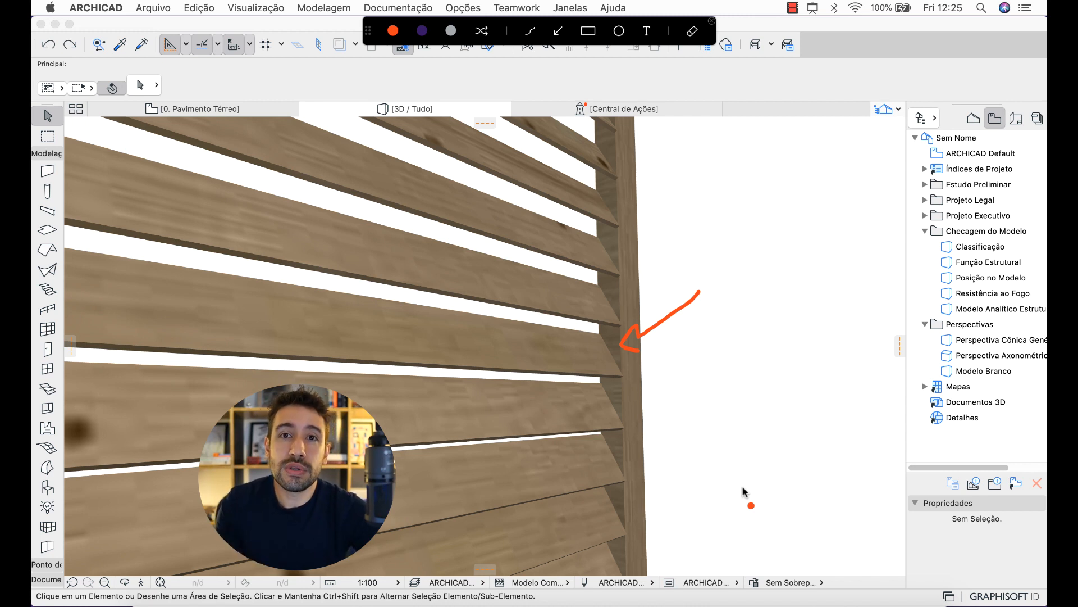
pyautogui.press('Escape')
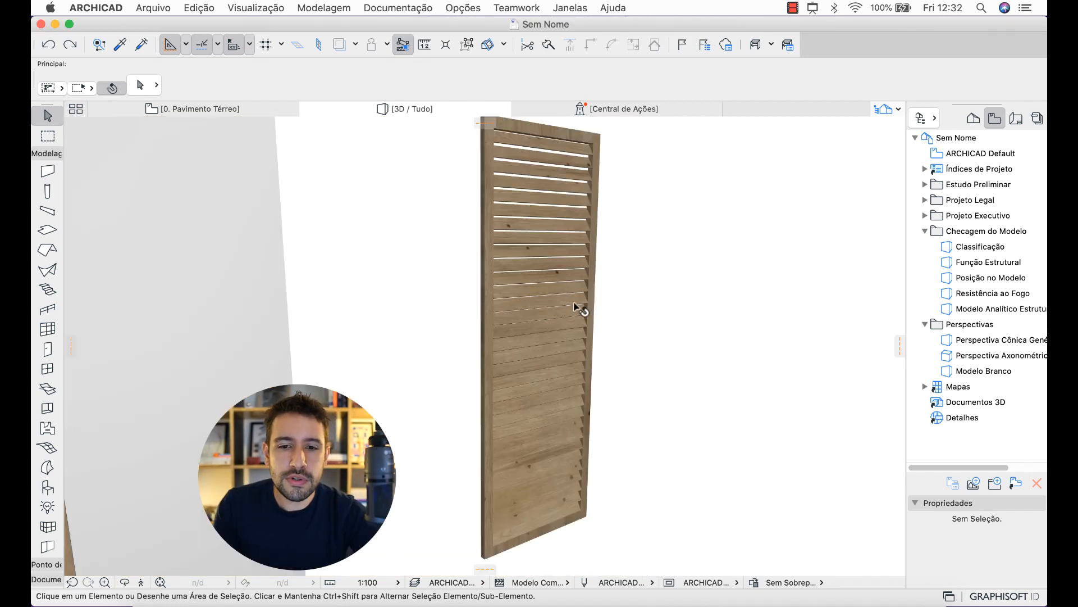
# Set the louvre's slat width (Largura Aletas) to 0.03 and apply the change
pyautogui.click(580, 310)
pyautogui.press('super+t')
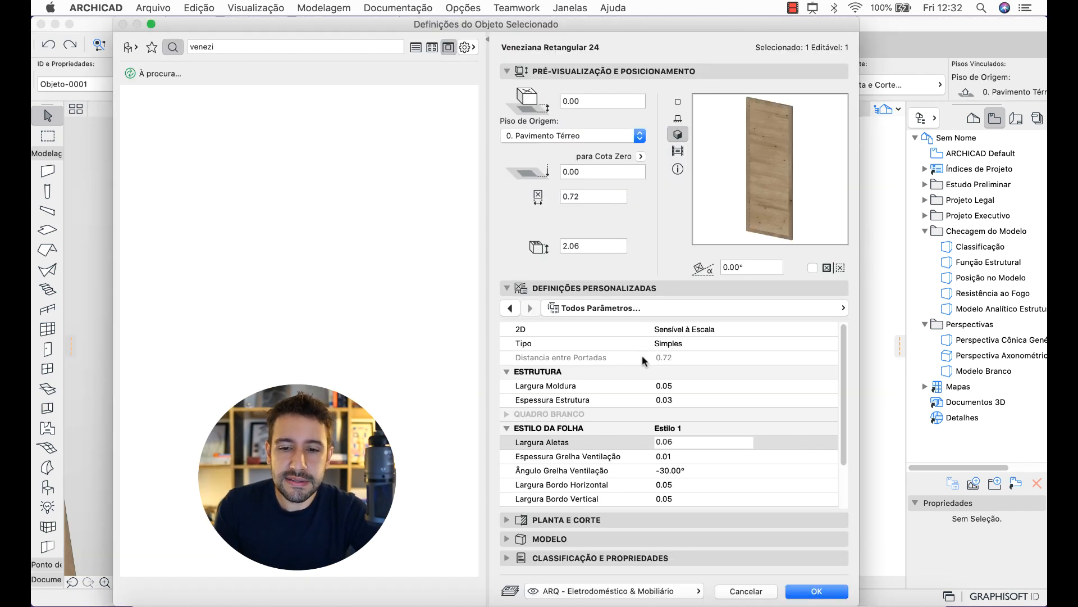
pyautogui.click(676, 443)
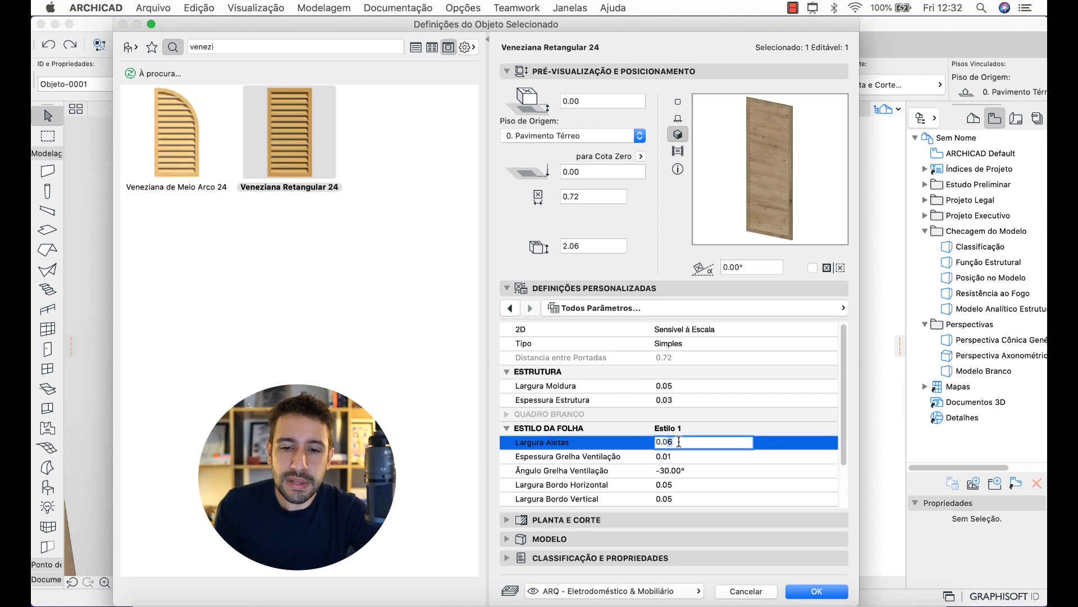
pyautogui.click(671, 443)
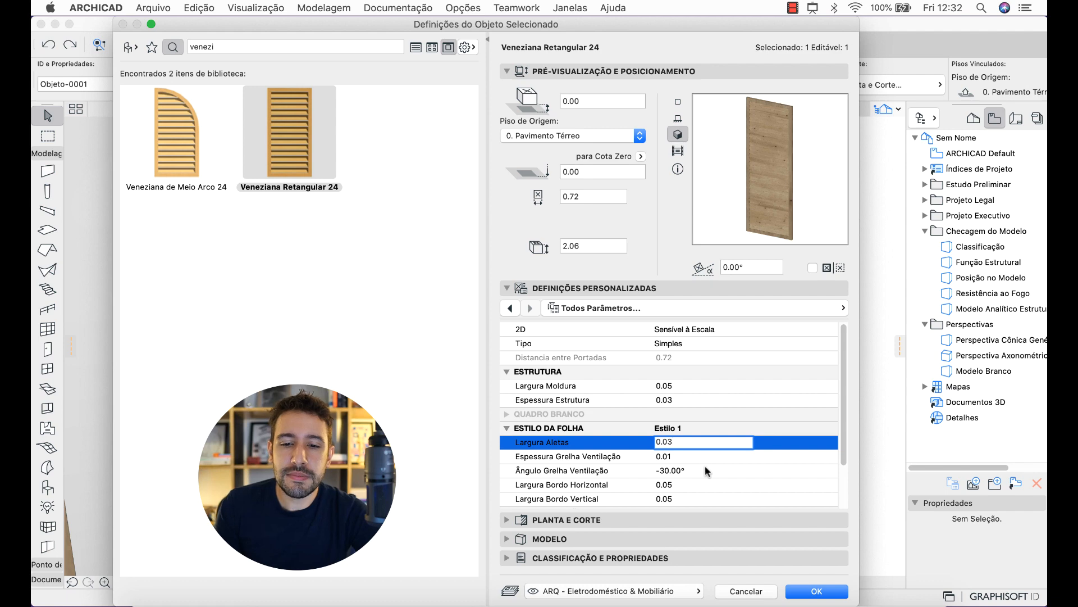
pyautogui.press('Return')
pyautogui.press('Return')
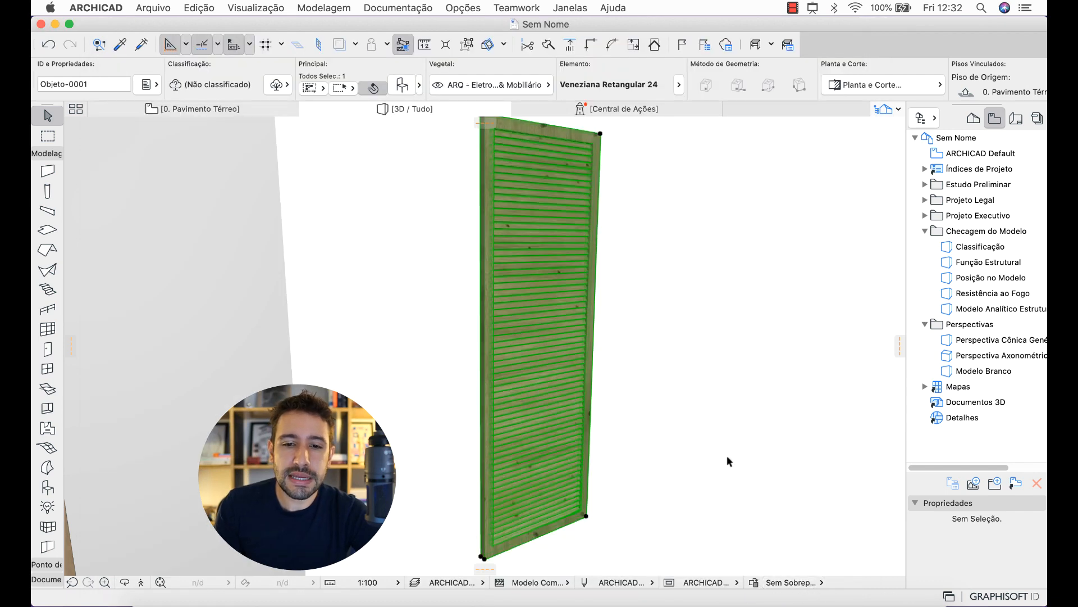
pyautogui.keyDown('shift'); pyautogui.moveTo(719, 446); pyautogui.dragTo(674, 412, button='middle'); pyautogui.keyUp('shift')
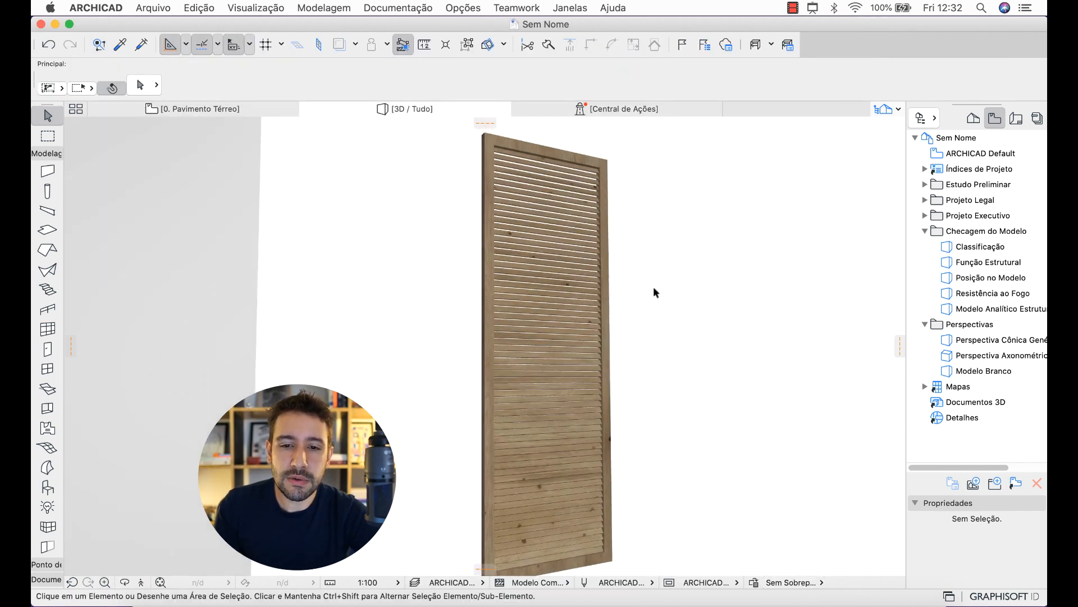
# Preview the leaf styles Estilo 3, Estilo 4 and Estilo 5 for the louvre, restore Estilo 1 and close the settings
pyautogui.keyDown('shift'); pyautogui.moveTo(686, 304); pyautogui.dragTo(719, 295, button='middle'); pyautogui.keyUp('shift')
pyautogui.click(594, 269)
pyautogui.press('super+t')
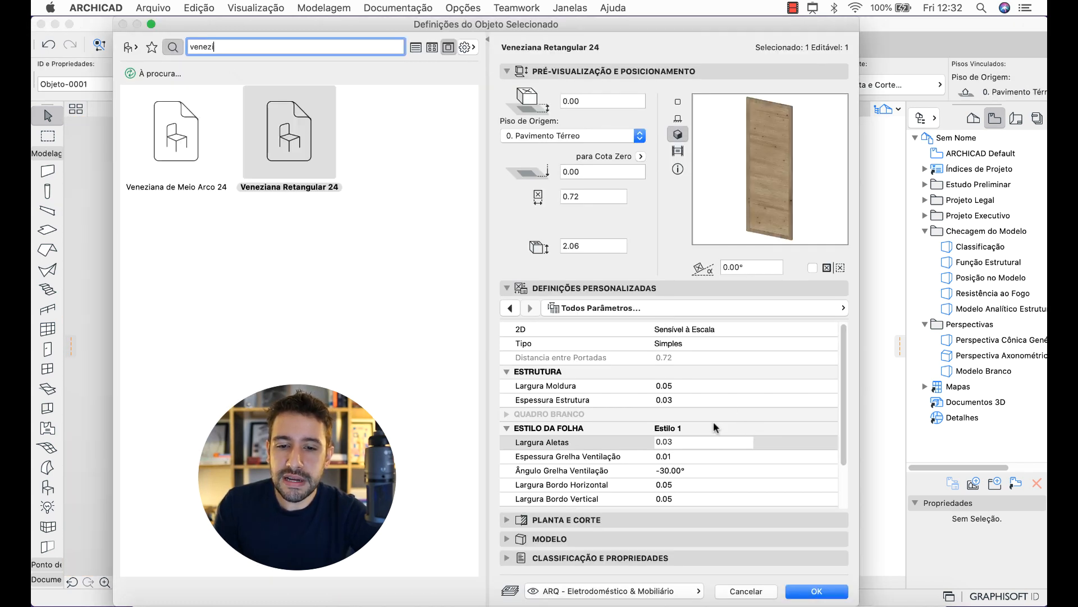
pyautogui.click(749, 427)
pyautogui.click(831, 428)
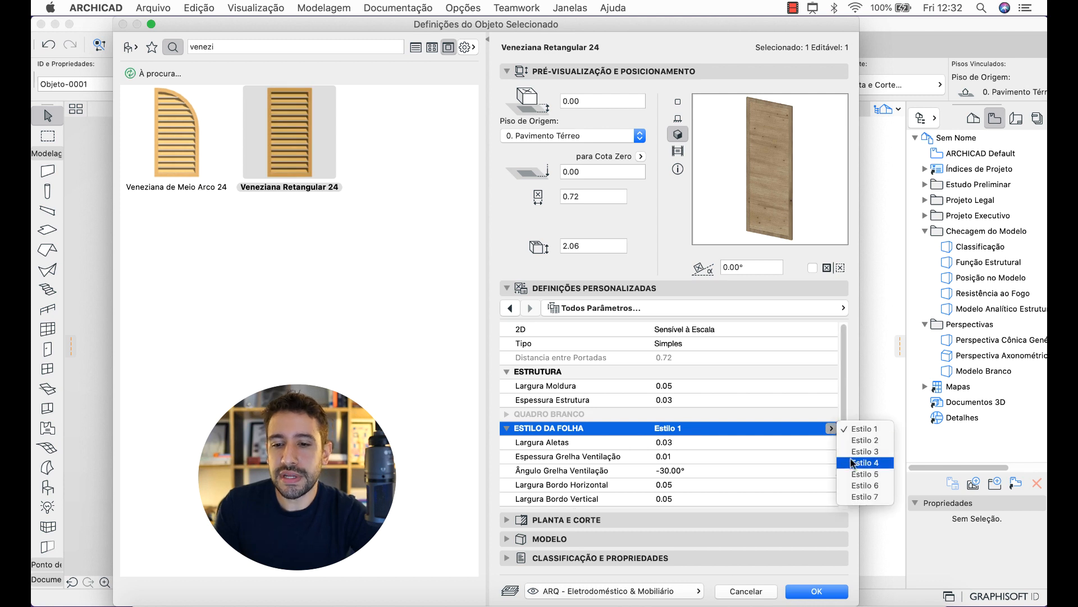
pyautogui.click(856, 451)
pyautogui.click(831, 428)
pyautogui.click(857, 465)
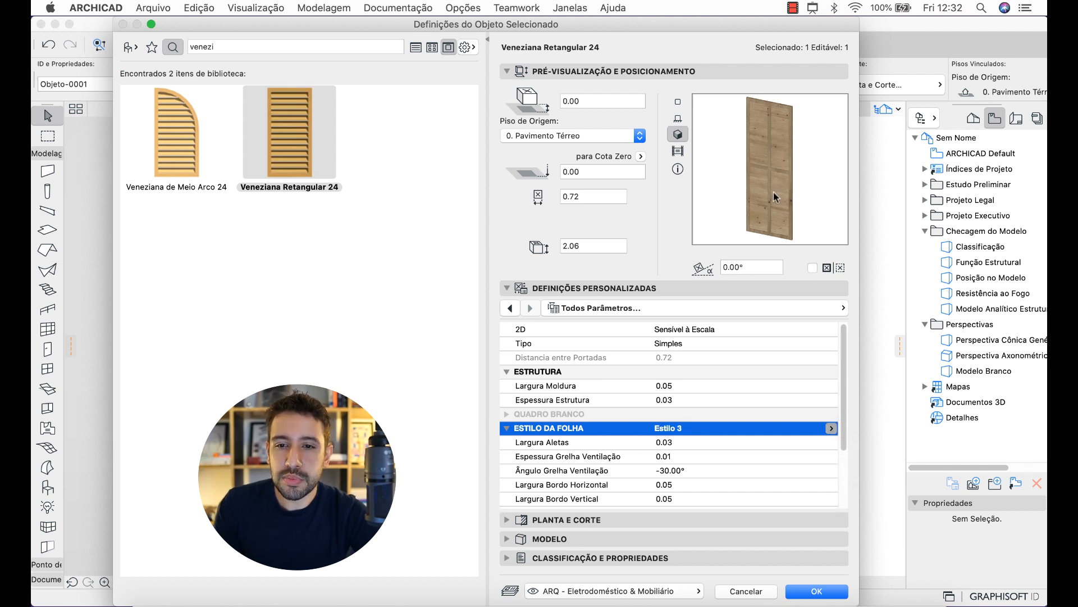
pyautogui.click(831, 428)
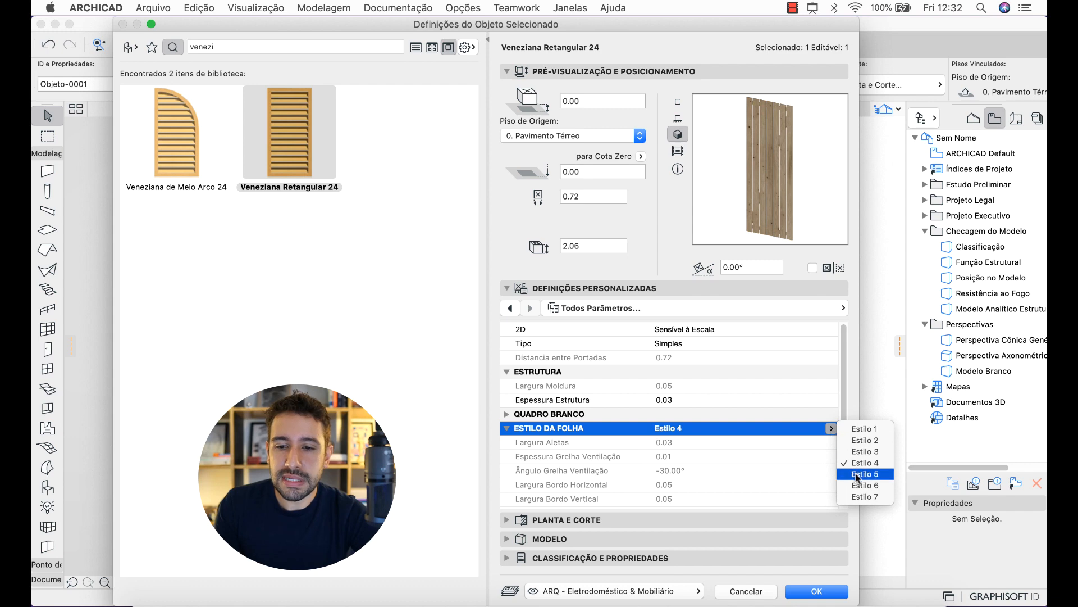
pyautogui.click(857, 478)
pyautogui.click(831, 428)
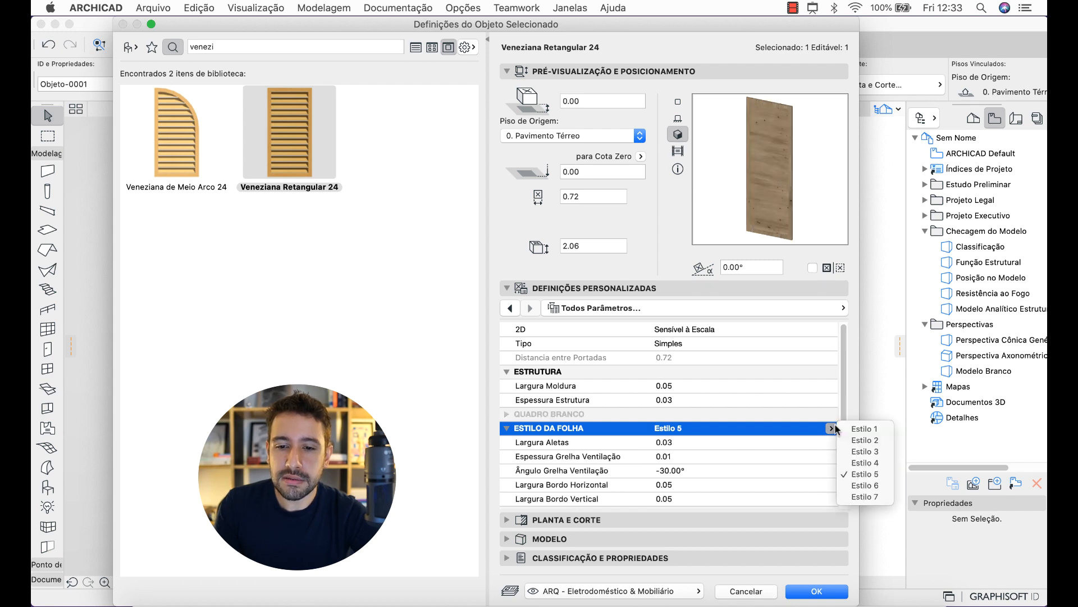
pyautogui.click(845, 431)
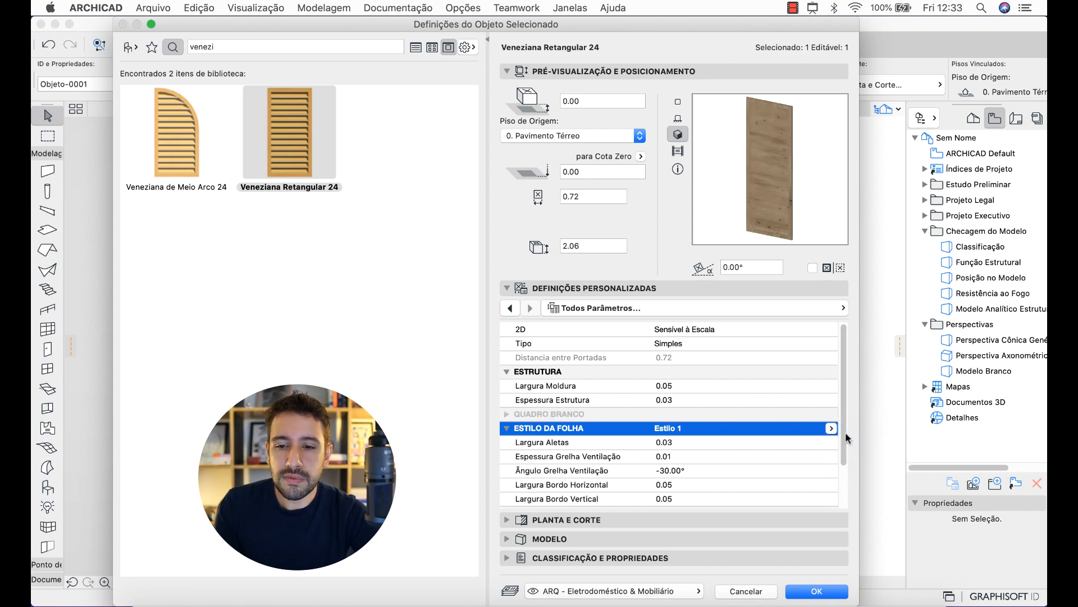
pyautogui.click(816, 591)
pyautogui.click(806, 468)
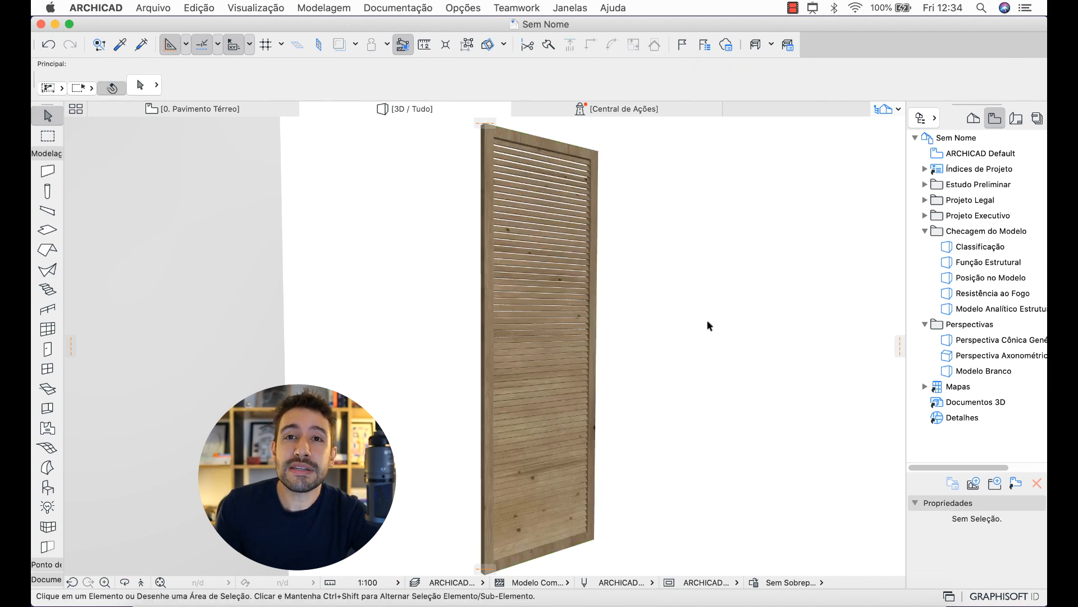
# Convert the louvre object into morphs and accept the deletion of the original
pyautogui.click(590, 260)
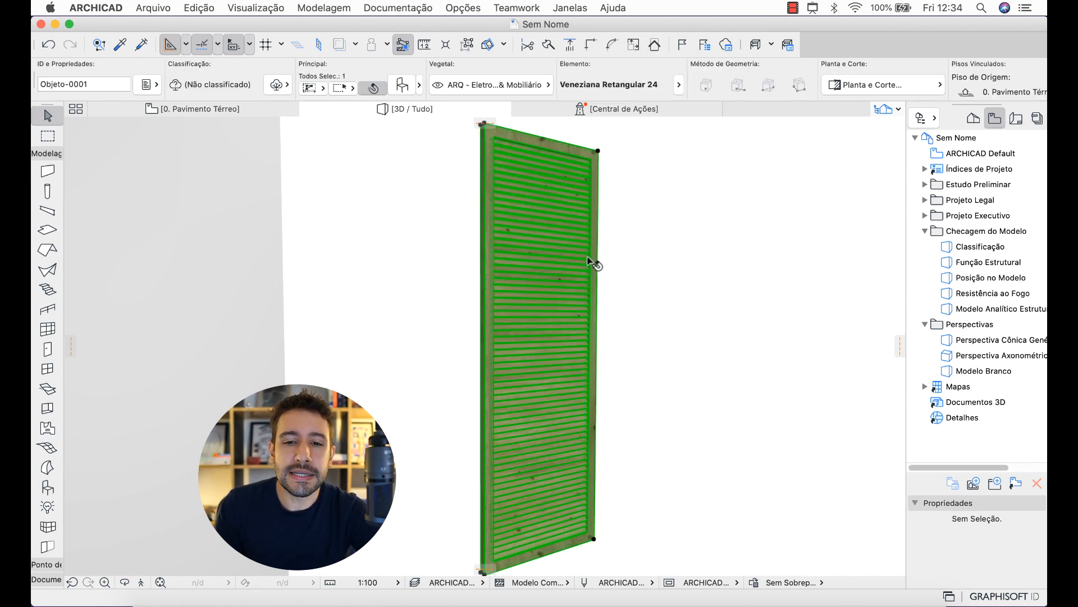
pyautogui.rightClick(590, 261)
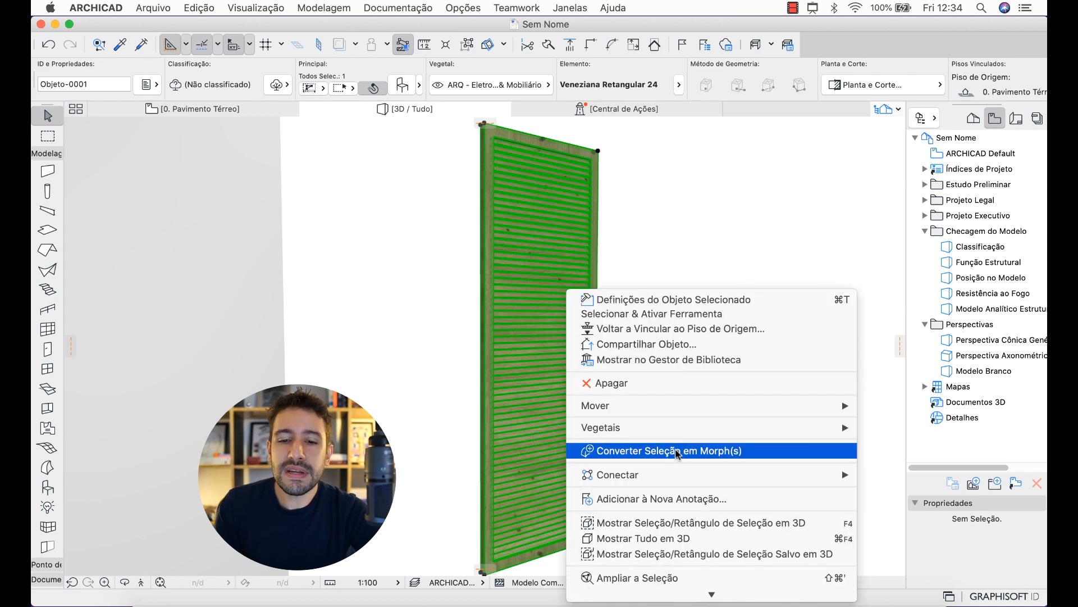
pyautogui.click(675, 452)
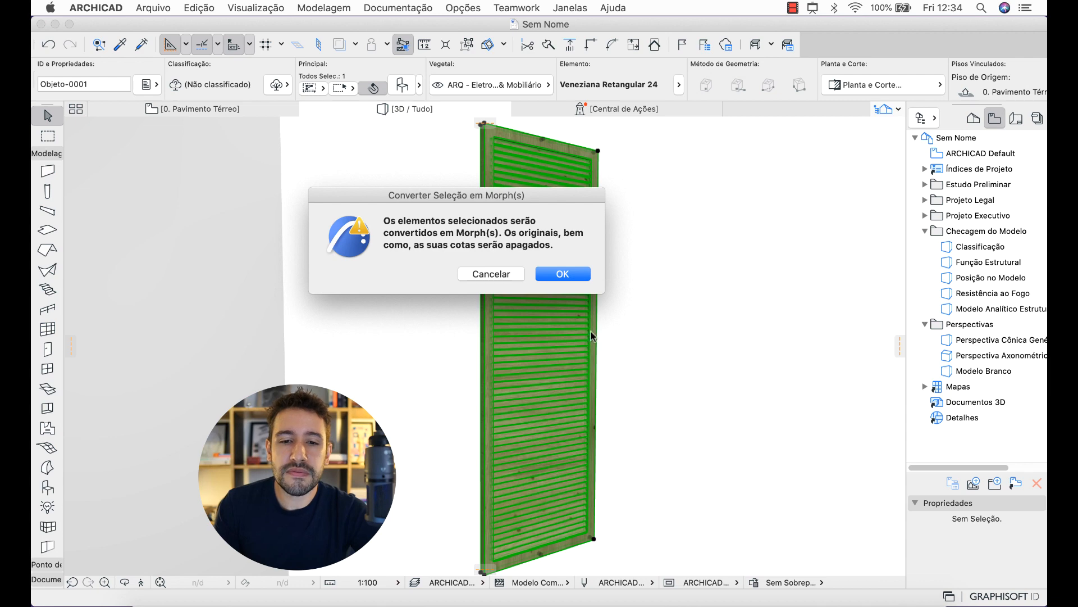
pyautogui.click(583, 274)
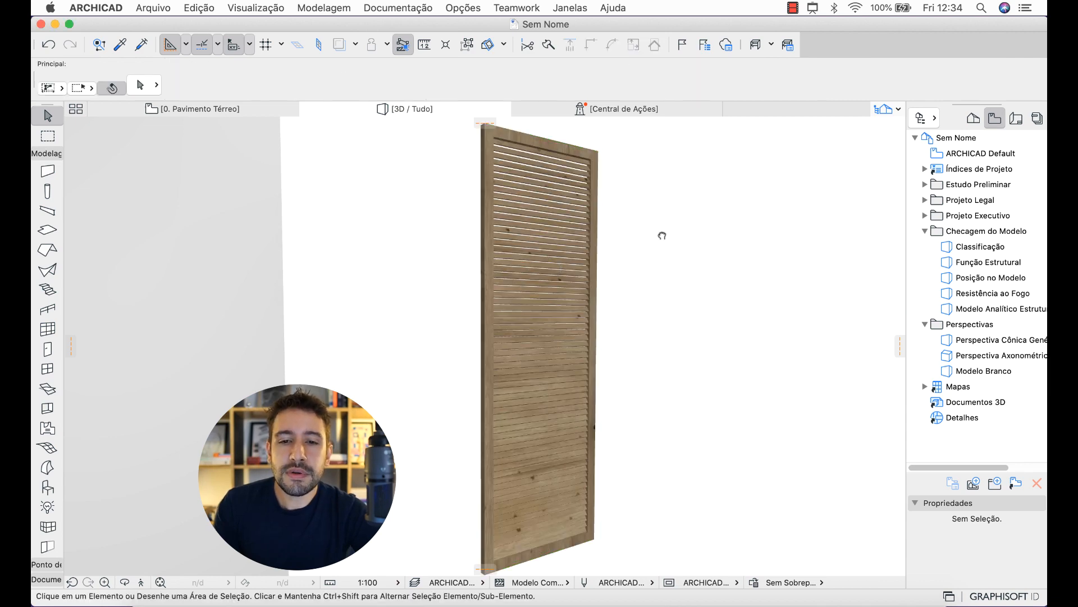
# Check the converted louvre's selection as a group, then suspend grouping and select its frame separately from the slats
pyautogui.click(583, 239)
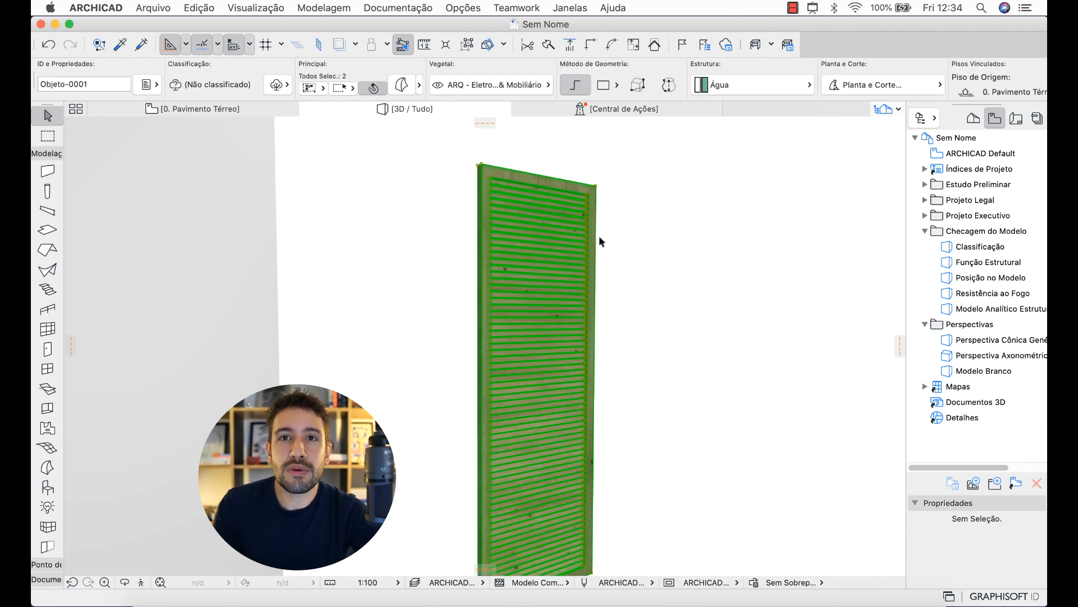
pyautogui.hotkey('ctrl', 'a')
pyautogui.moveTo(405, 69); pyautogui.dragTo(381, 81)
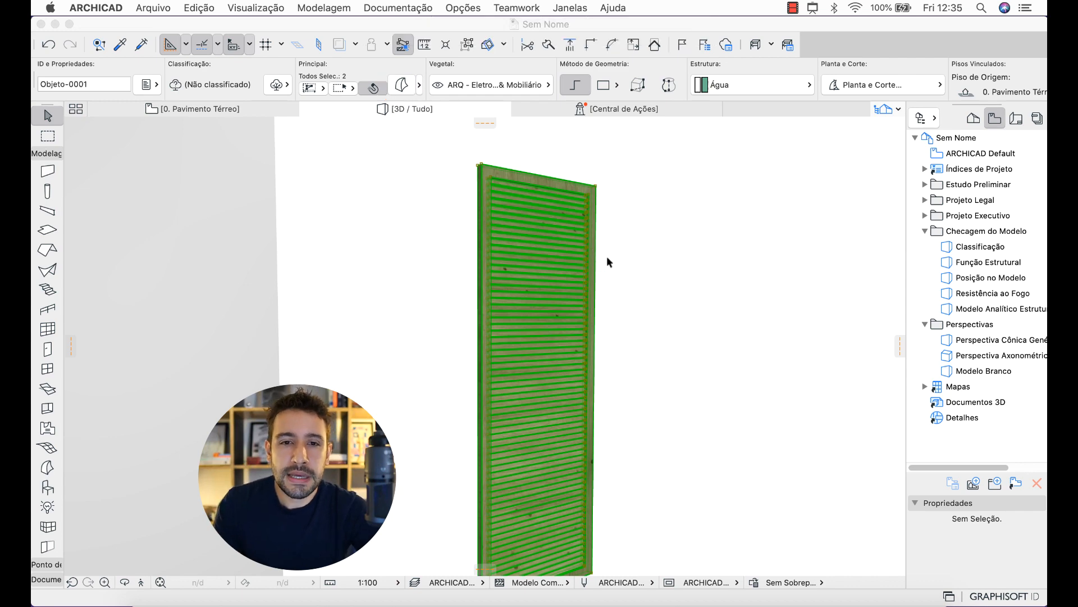
pyautogui.click(605, 255)
pyautogui.click(469, 46)
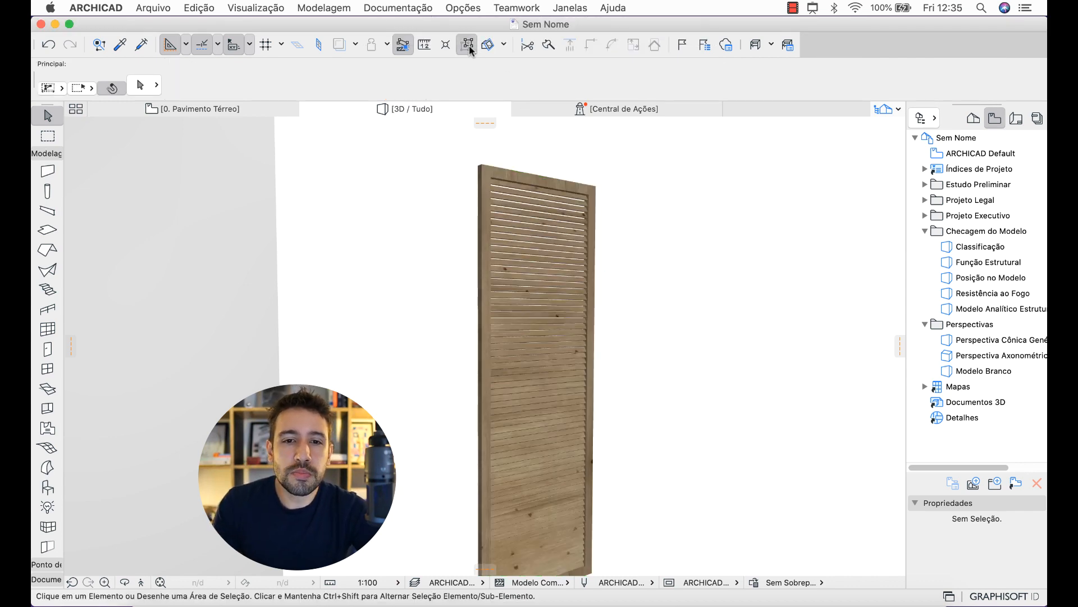
pyautogui.click(551, 246)
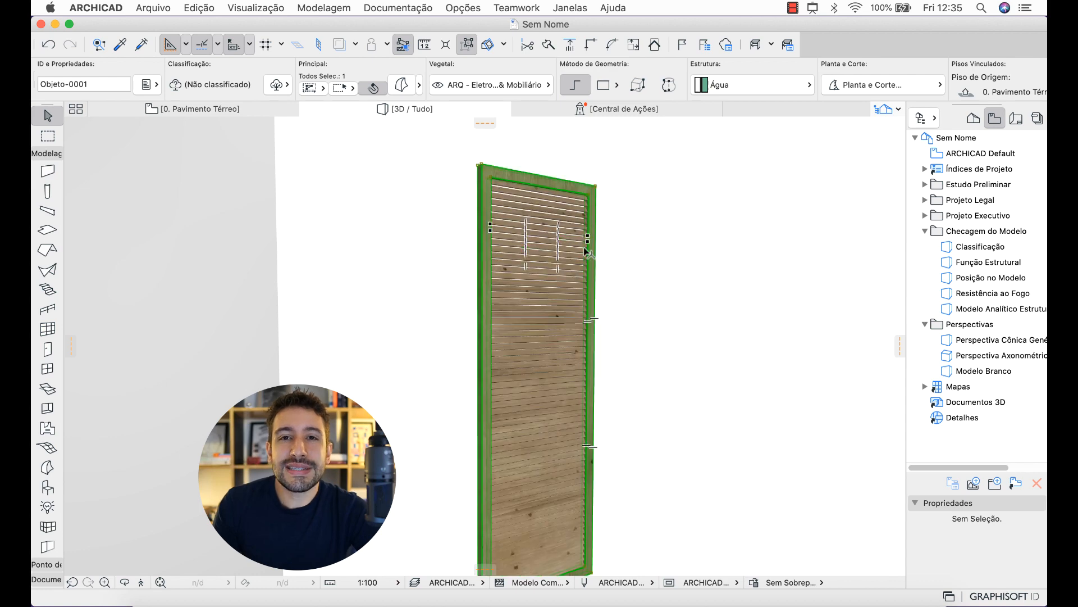
pyautogui.click(614, 251)
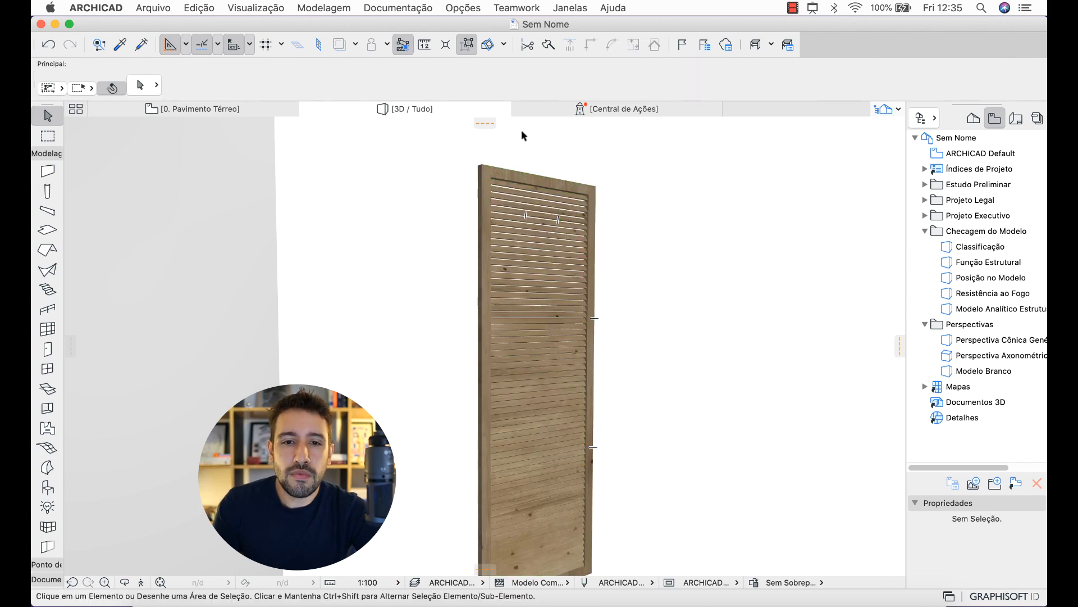
# Select the whole grouped louvre and look at the Modificar Morph options available for it
pyautogui.click(587, 222)
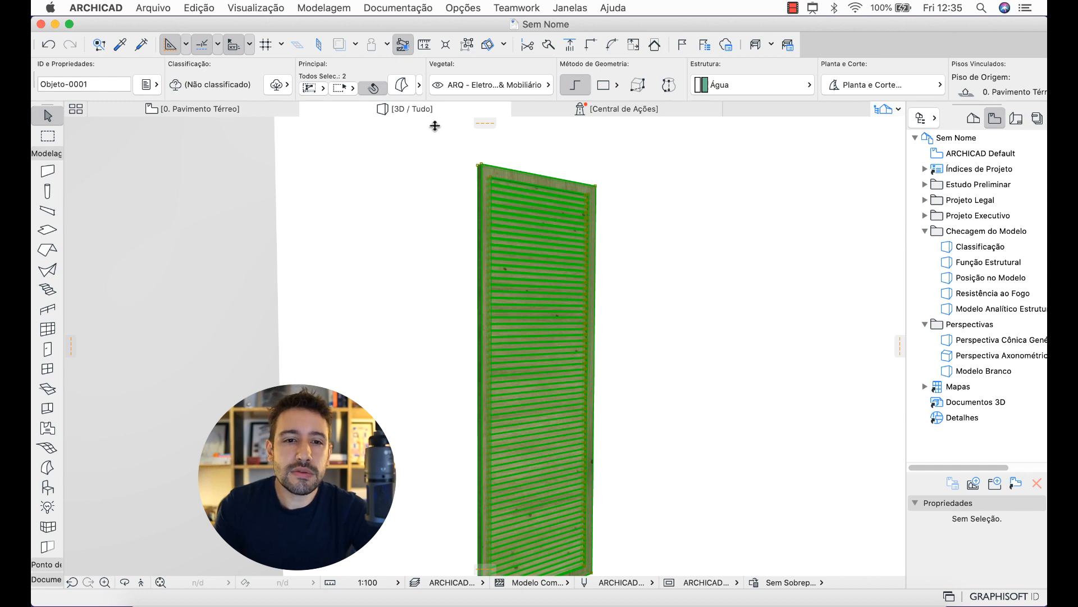
pyautogui.click(340, 8)
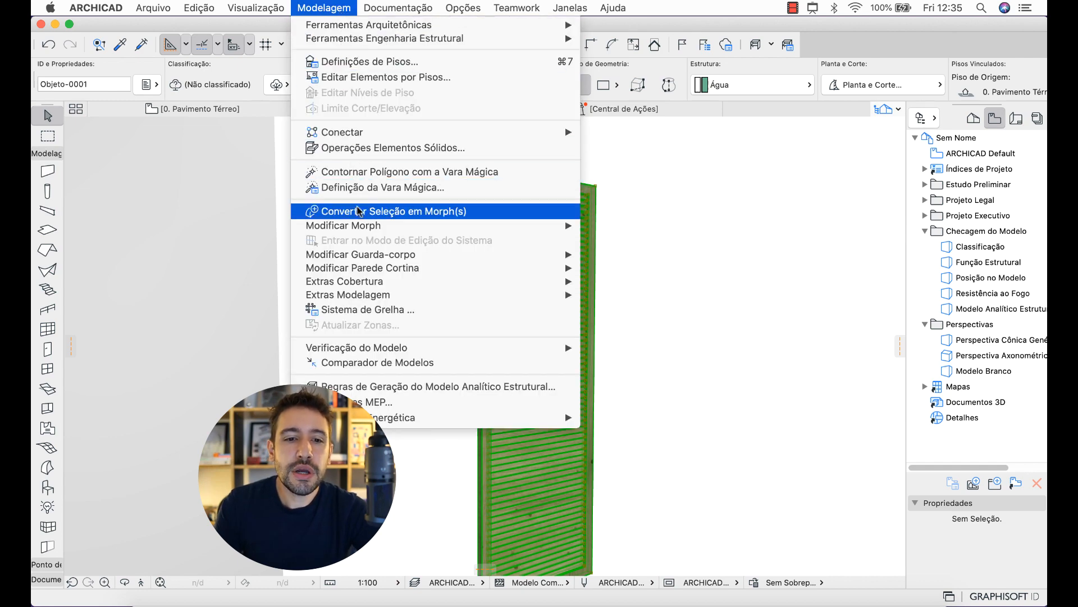
pyautogui.moveTo(365, 225)
pyautogui.click(600, 266)
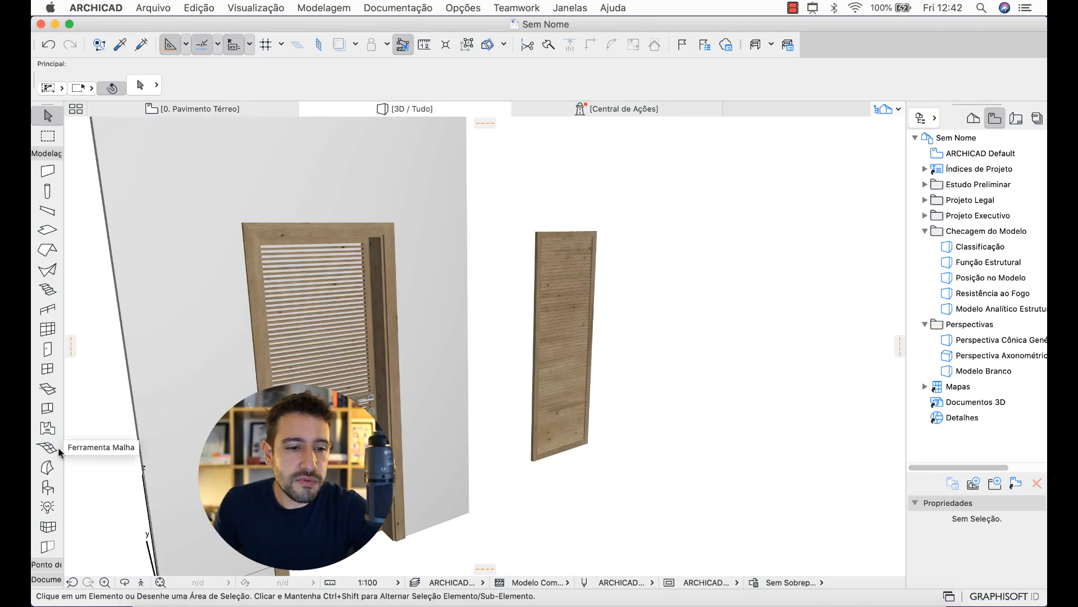
# Draw a box-shaped morph on the ground beside the louvre object
pyautogui.click(47, 467)
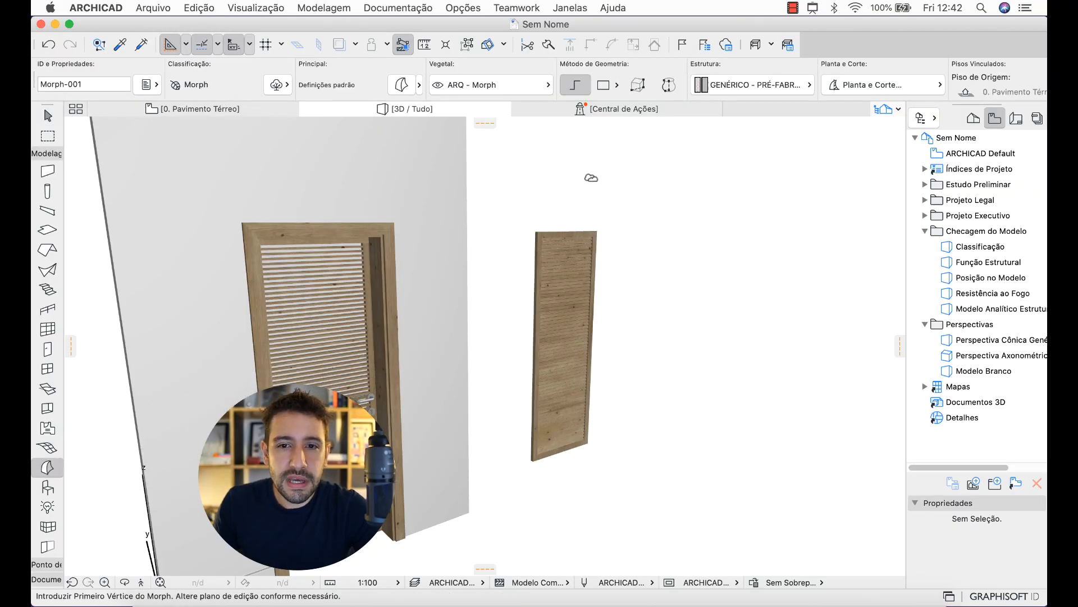
pyautogui.click(638, 84)
pyautogui.click(643, 448)
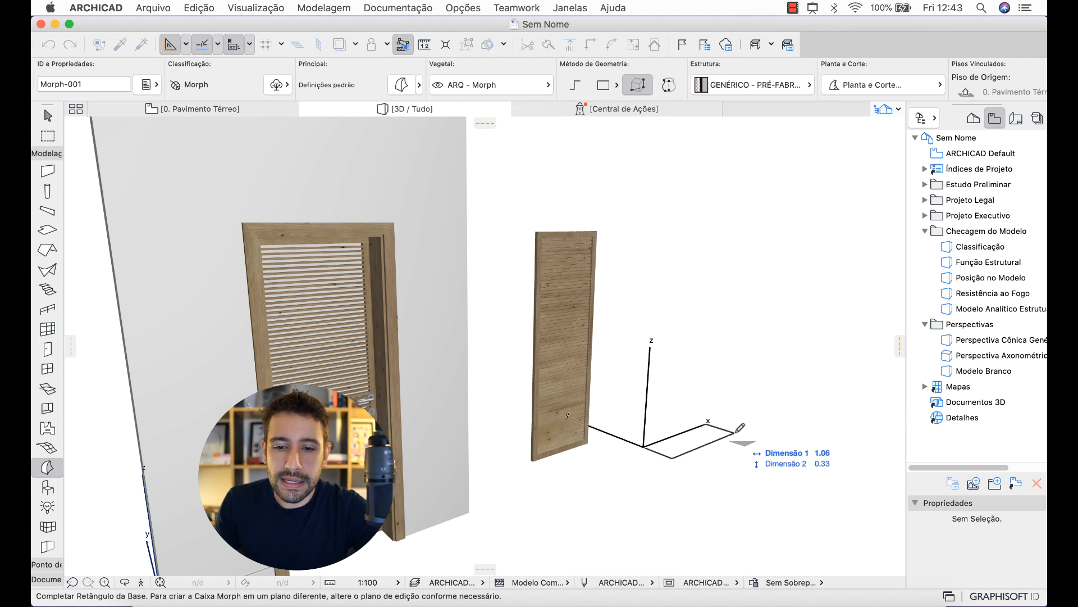
pyautogui.click(751, 447)
pyautogui.click(751, 407)
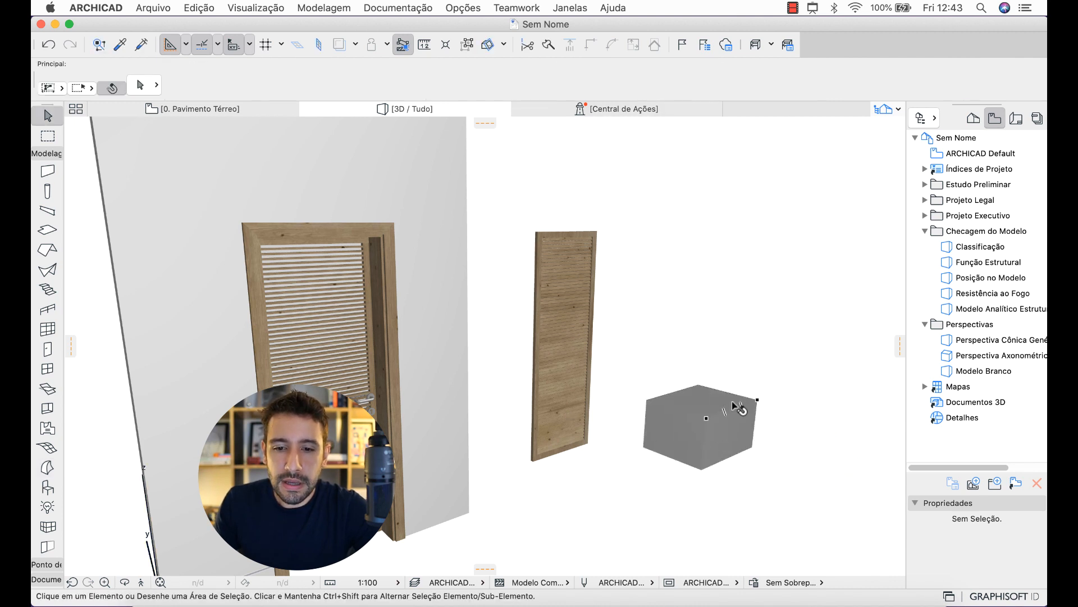
# Try to rotate the louvre in the plane of the box's side face, undo the rotation and delete the box
pyautogui.click(592, 367)
pyautogui.press('super+e')
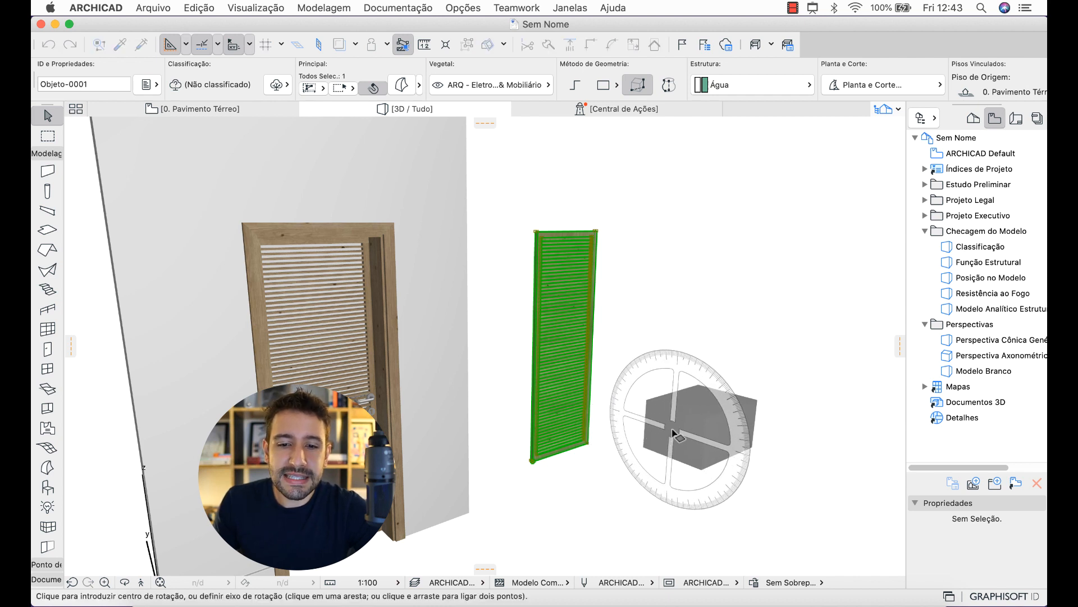
pyautogui.click(672, 428)
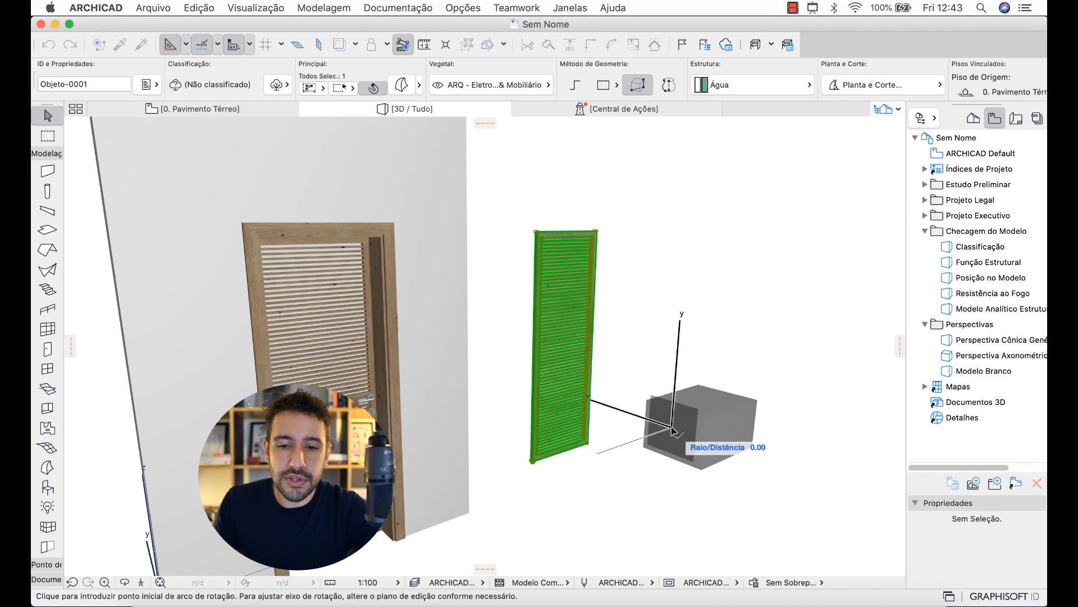
pyautogui.click(725, 443)
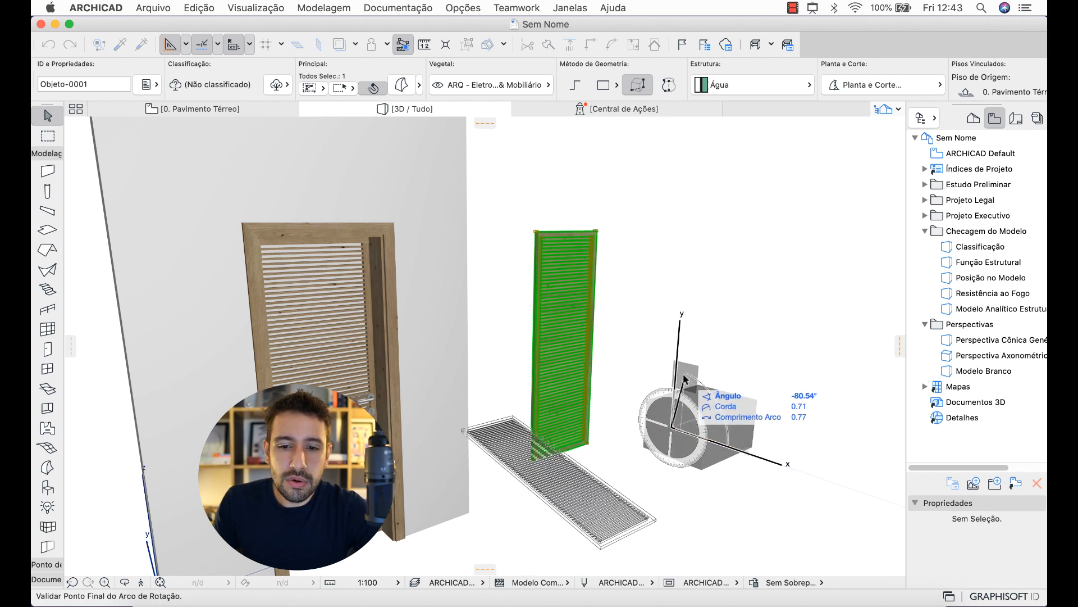
pyautogui.click(677, 371)
pyautogui.press('super+z')
pyautogui.click(734, 410)
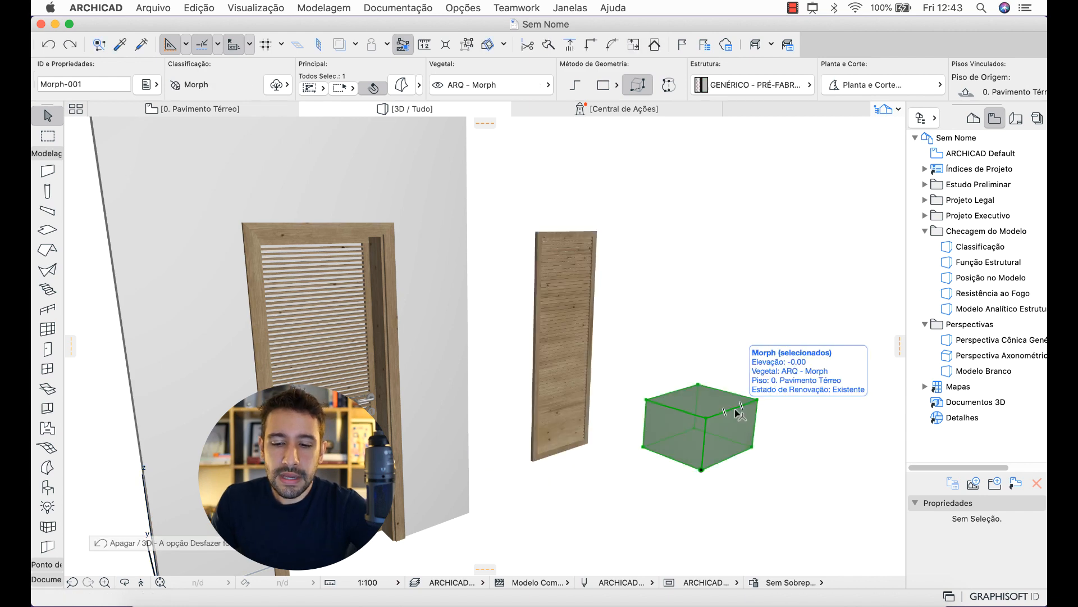
pyautogui.press('Delete')
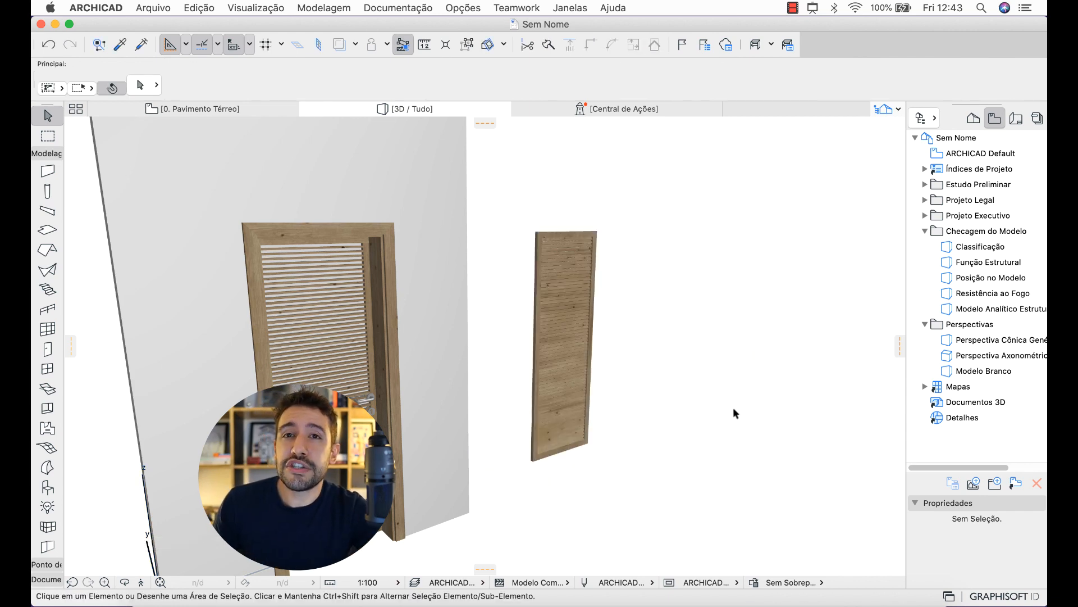
# Draw a straight section line beside the louvre in the ground floor plan, perpendicular to its length and looking toward it
pyautogui.press('F2')
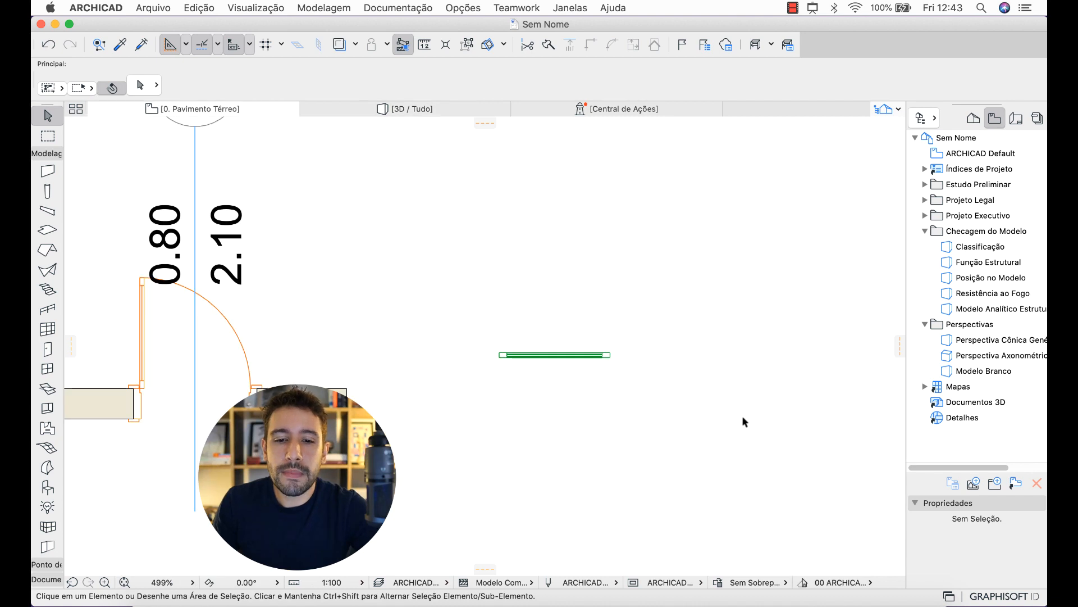
pyautogui.scroll(-3, 446, 384)
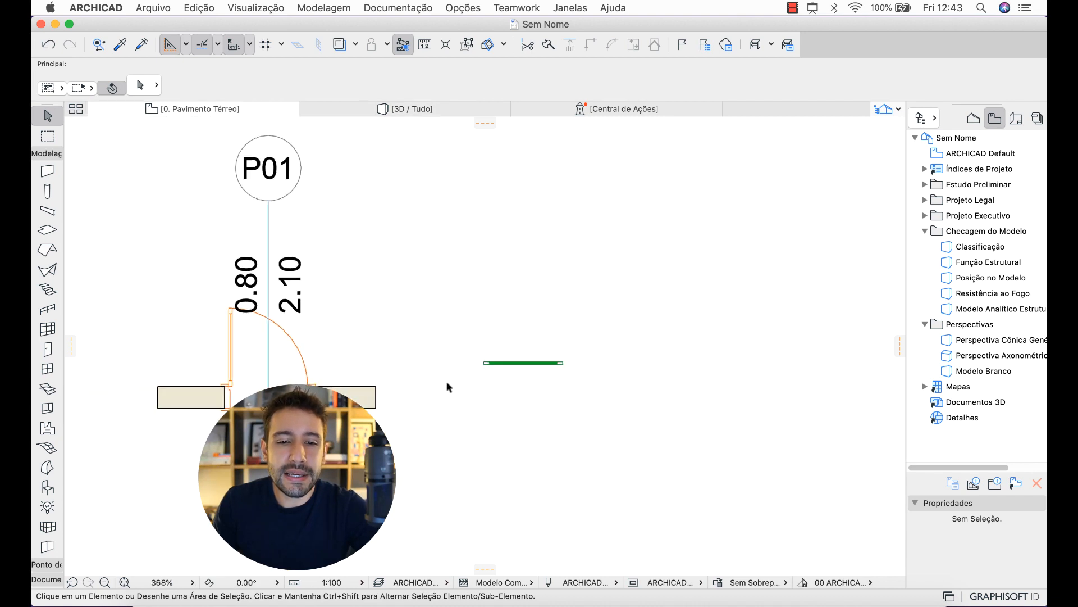
pyautogui.click(56, 154)
pyautogui.click(57, 182)
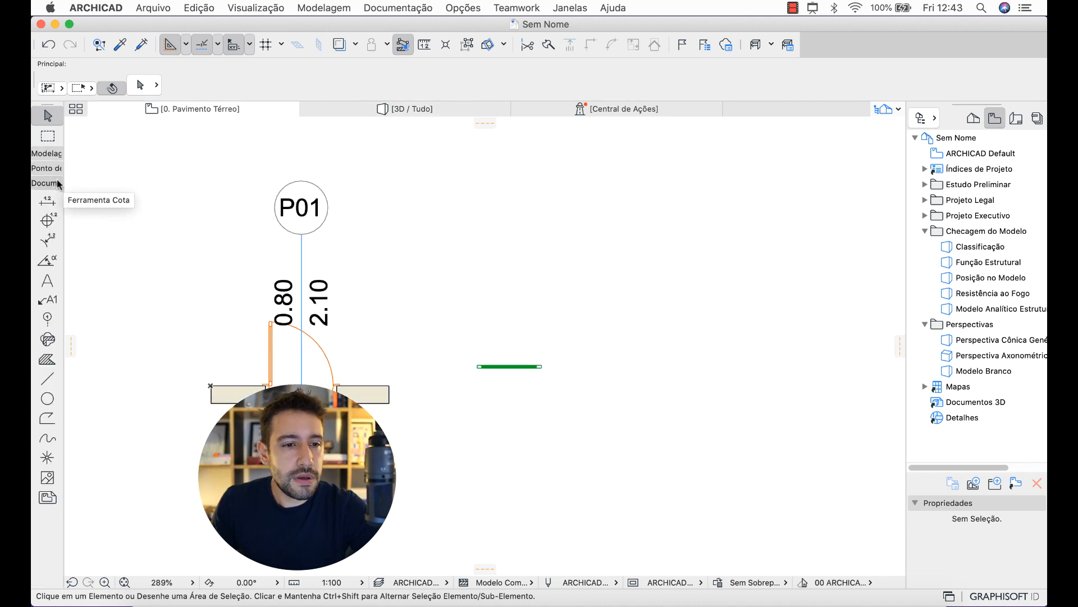
pyautogui.click(47, 168)
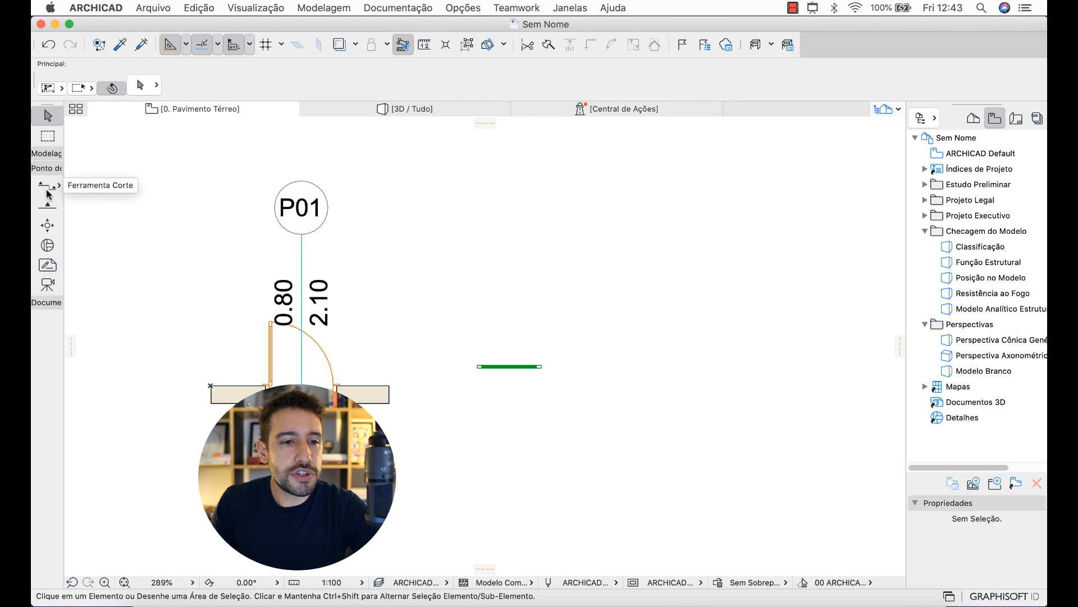
pyautogui.click(48, 191)
pyautogui.click(431, 237)
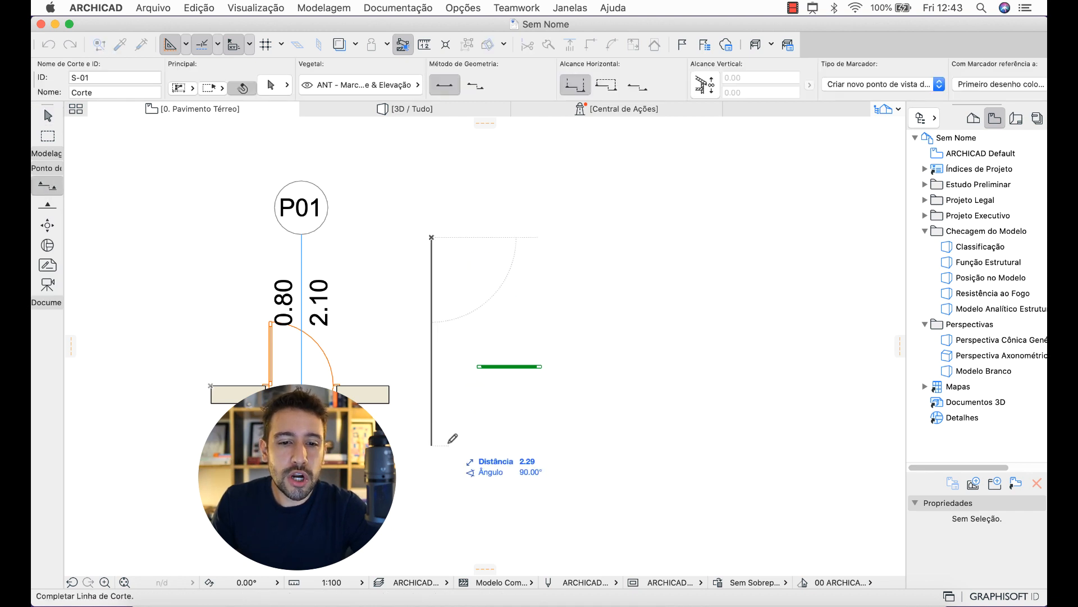
pyautogui.click(459, 488)
pyautogui.click(572, 486)
# Set the floor plan scale to 1:10 and open the S-01 section with the current view settings
pyautogui.click(332, 582)
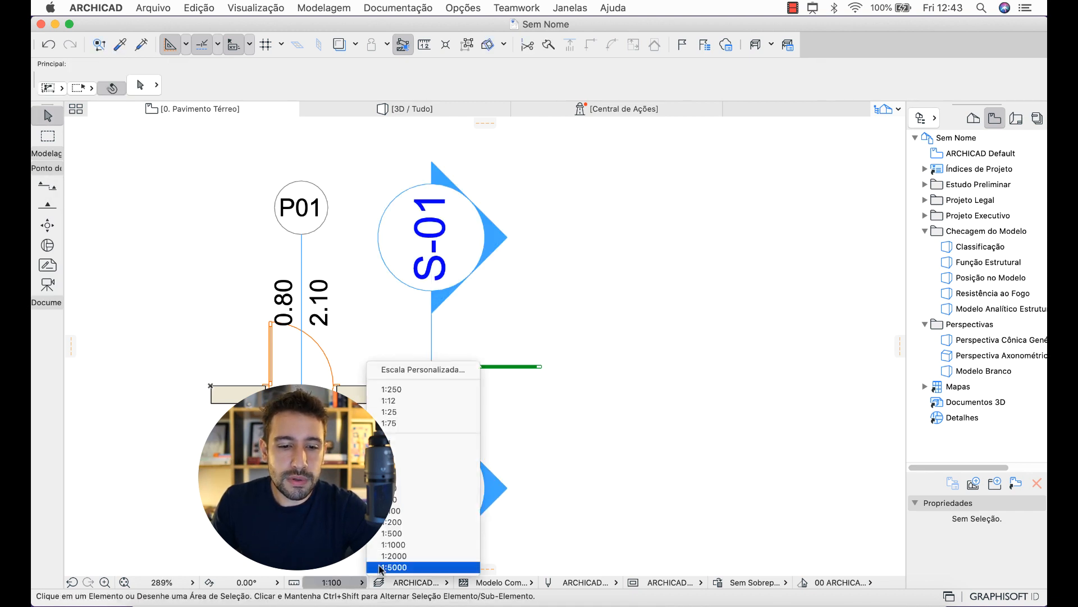
pyautogui.click(415, 478)
pyautogui.rightClick(569, 152)
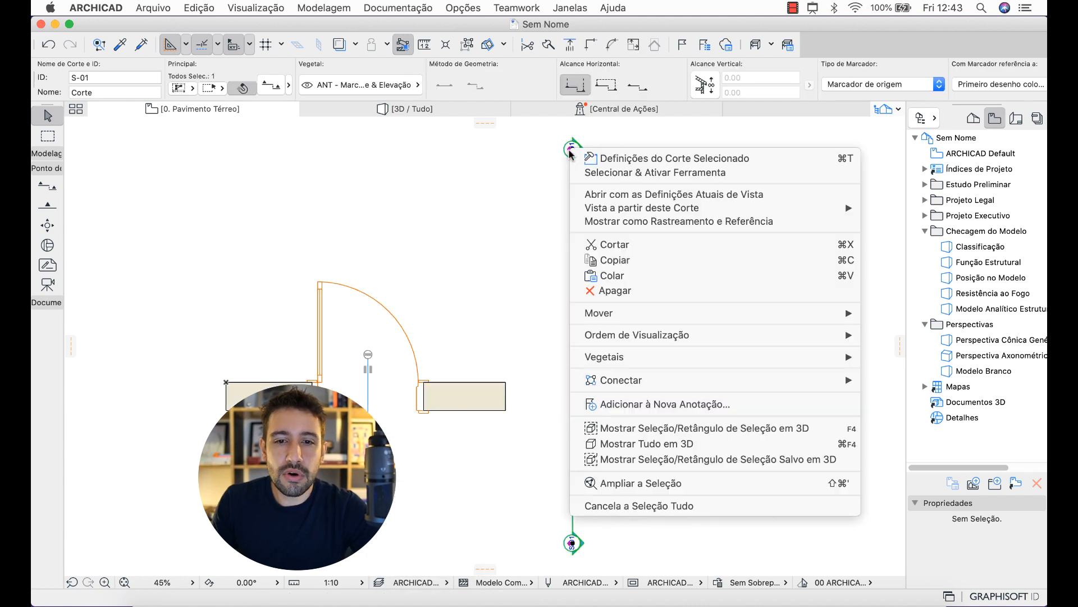
pyautogui.click(597, 192)
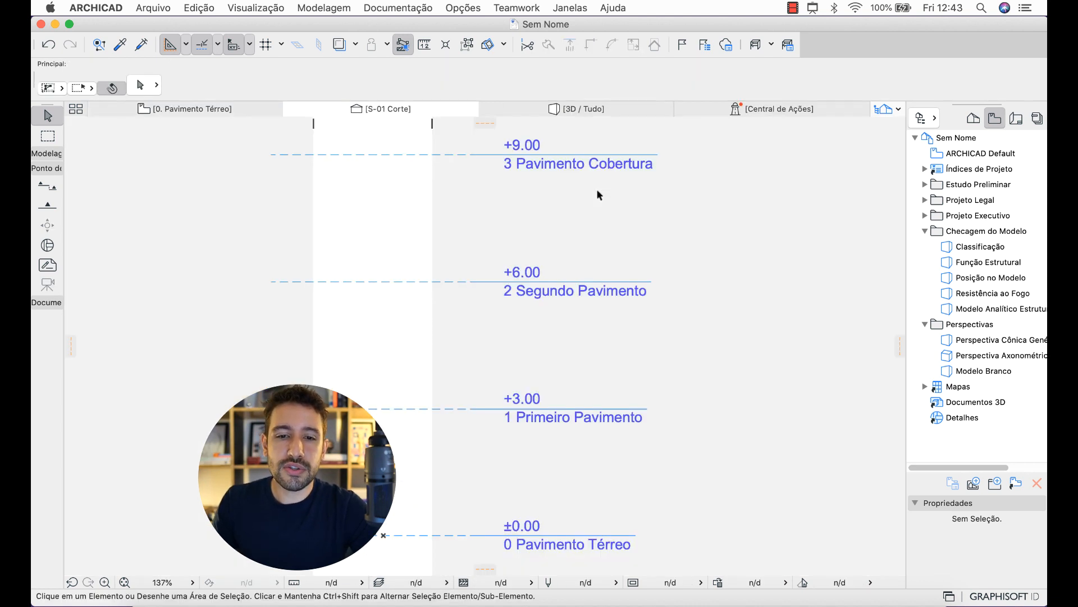
# Rotate the louvre about its bottom corner in the section so it lies flat, and check it in plan and 3D
pyautogui.scroll(10, 417, 486)
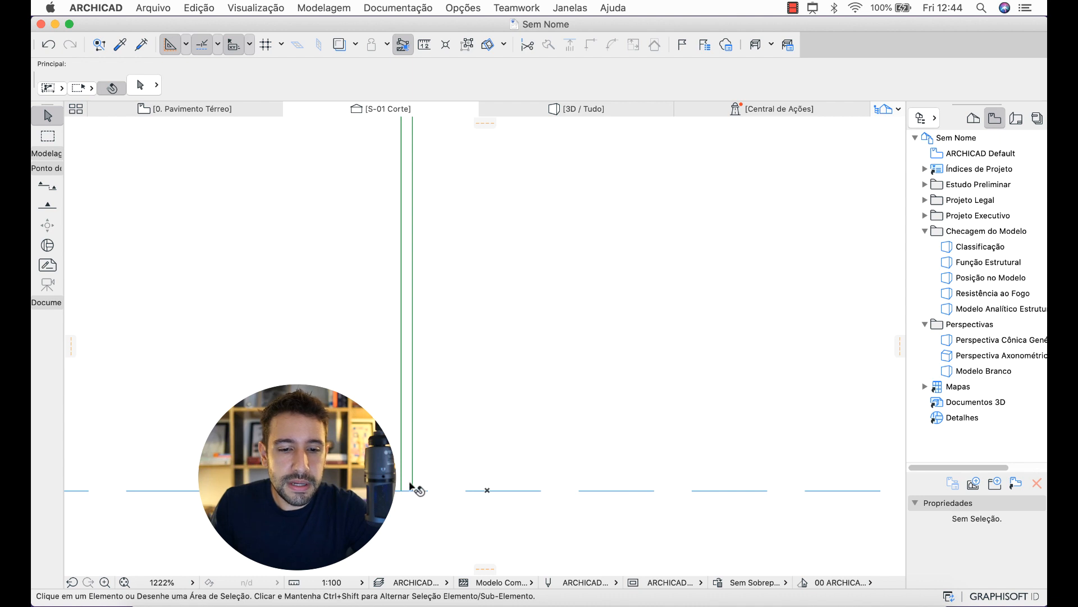
pyautogui.click(411, 486)
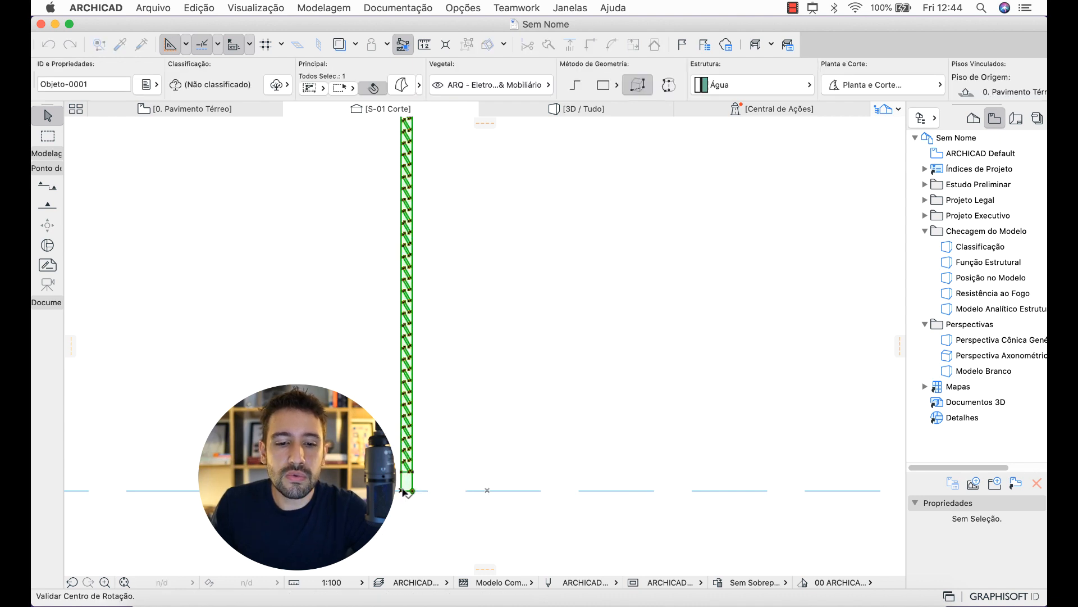
pyautogui.click(402, 491)
pyautogui.click(401, 400)
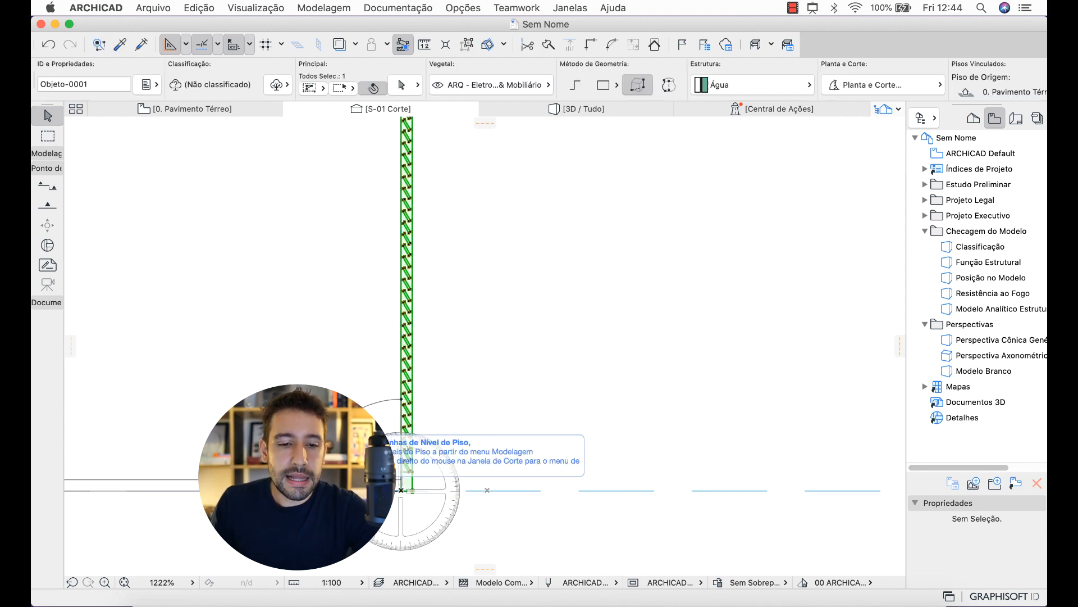
pyautogui.click(310, 490)
pyautogui.press('F2')
pyautogui.press('Escape')
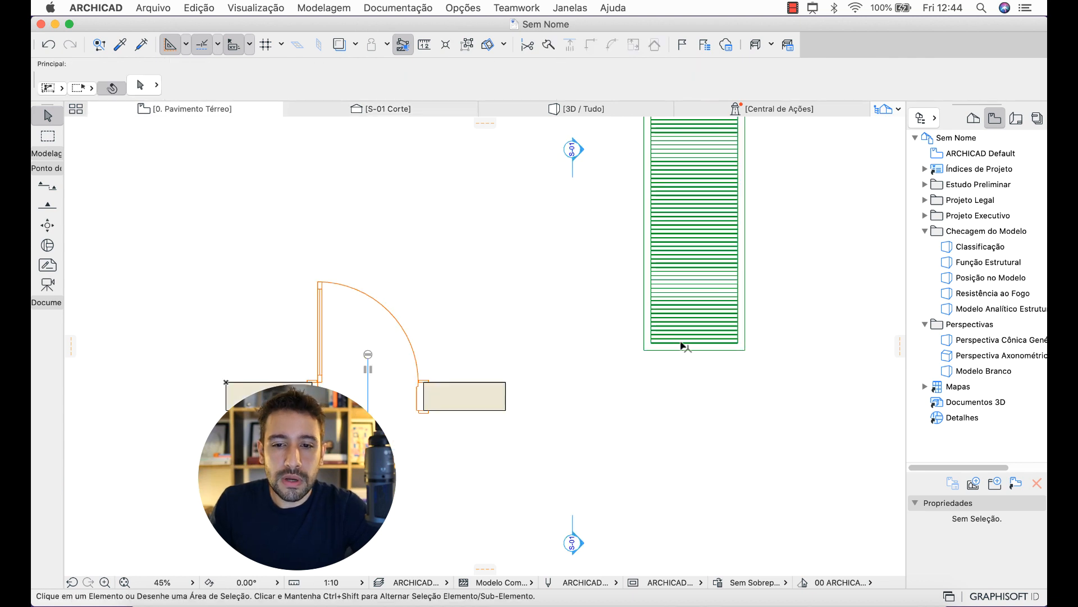
pyautogui.moveTo(681, 345); pyautogui.dragTo(572, 469, button='middle')
pyautogui.press('F3')
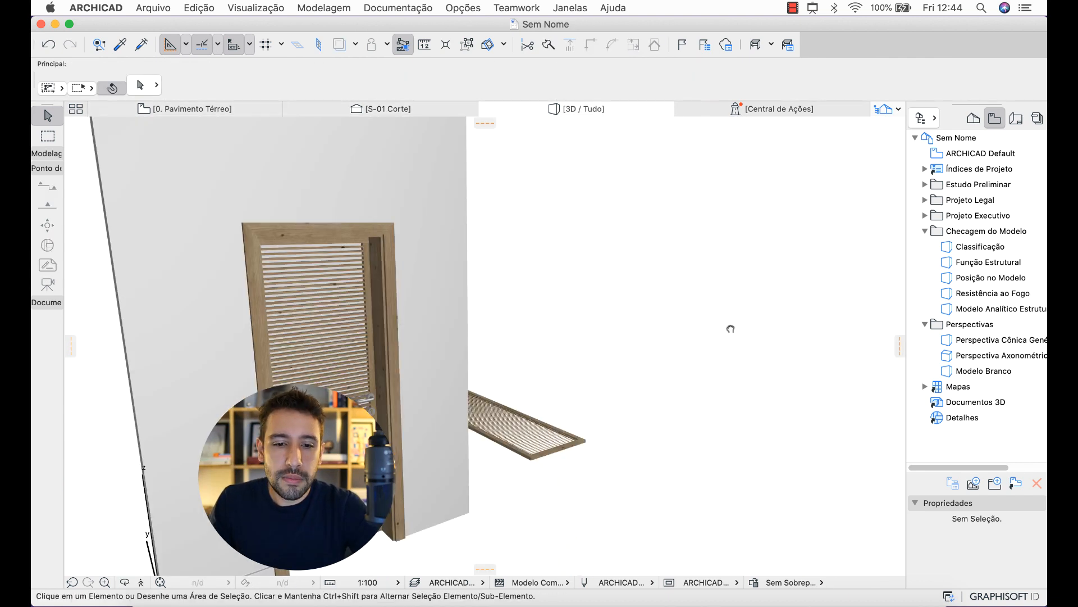
pyautogui.keyDown('shift'); pyautogui.moveTo(730, 328); pyautogui.dragTo(508, 457, button='middle'); pyautogui.keyUp('shift')
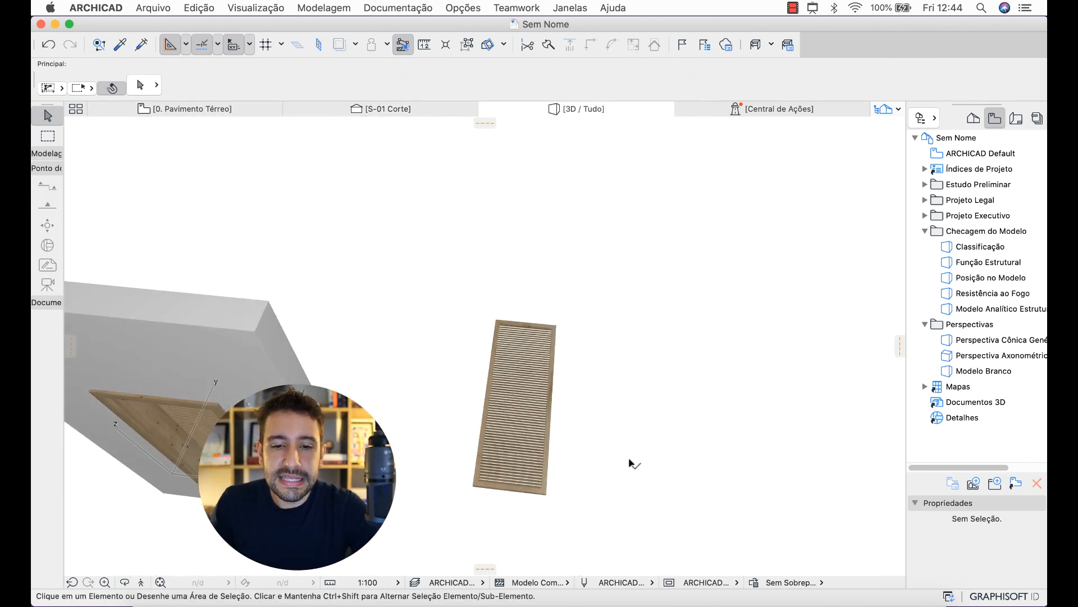
# Save the flat louvre from the floor plan as a Folha Porta library part named Porta Veneziana in Biblioteca Interna
pyautogui.press('F2')
pyautogui.moveTo(500, 162); pyautogui.dragTo(669, 503)
pyautogui.click(163, 9)
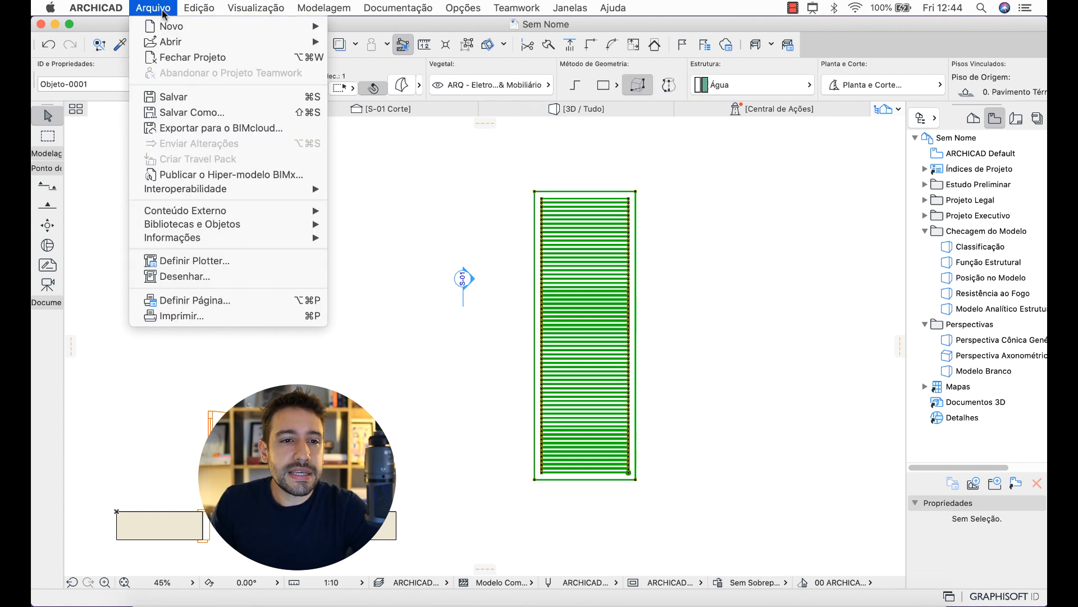
pyautogui.moveTo(201, 225)
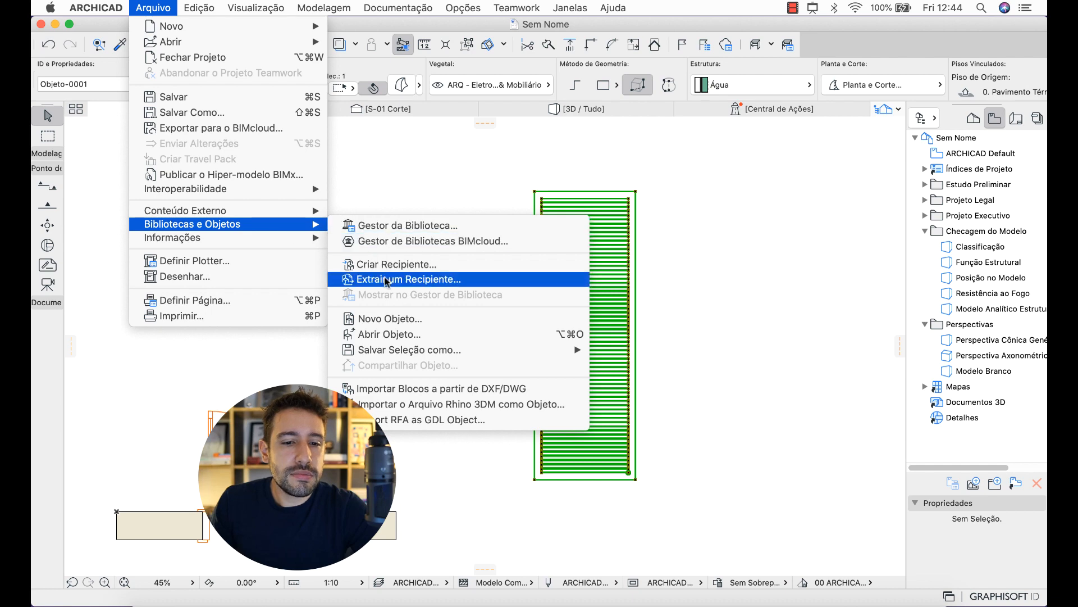
pyautogui.moveTo(427, 351)
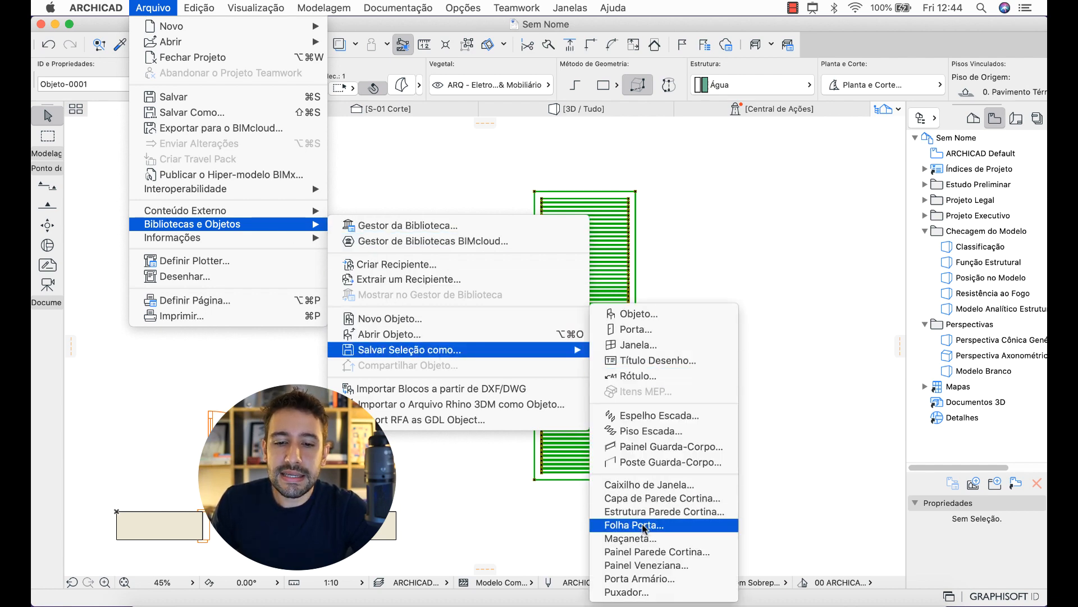
pyautogui.click(644, 526)
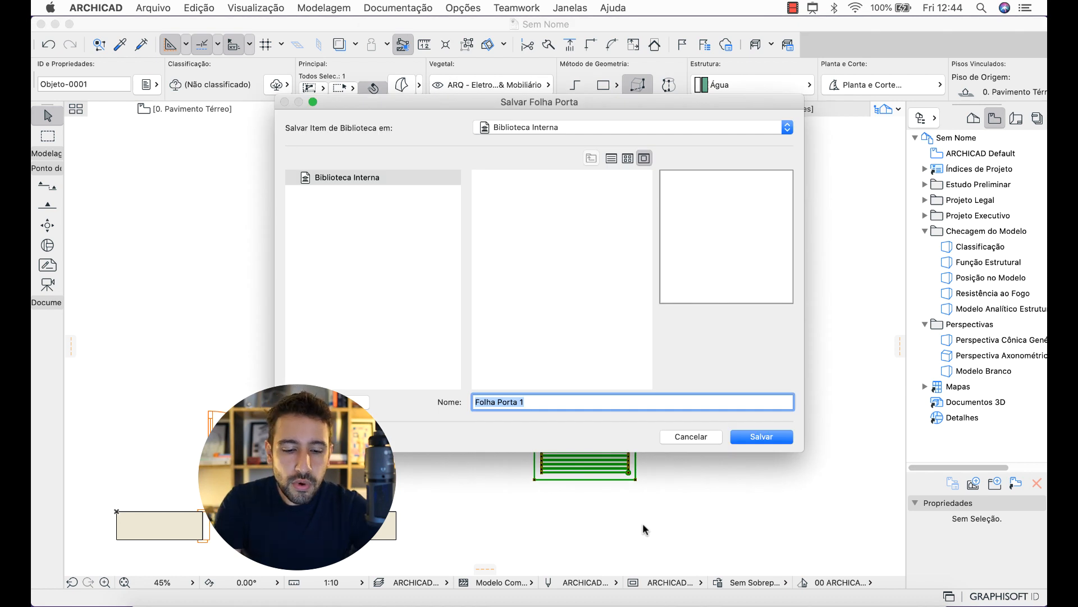
pyautogui.write('Porta Venezai')
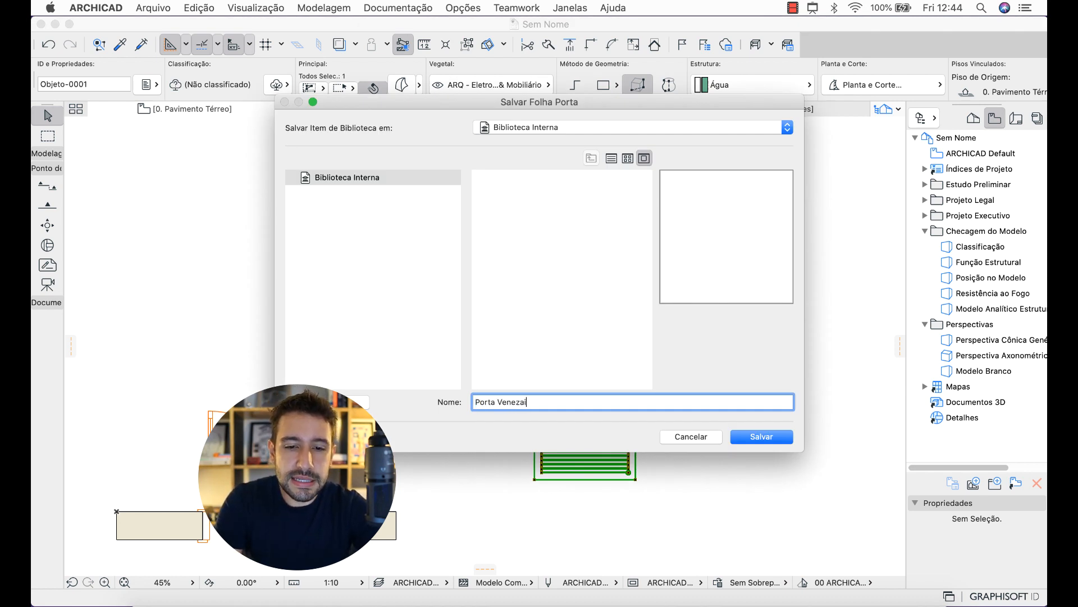
pyautogui.press('Return')
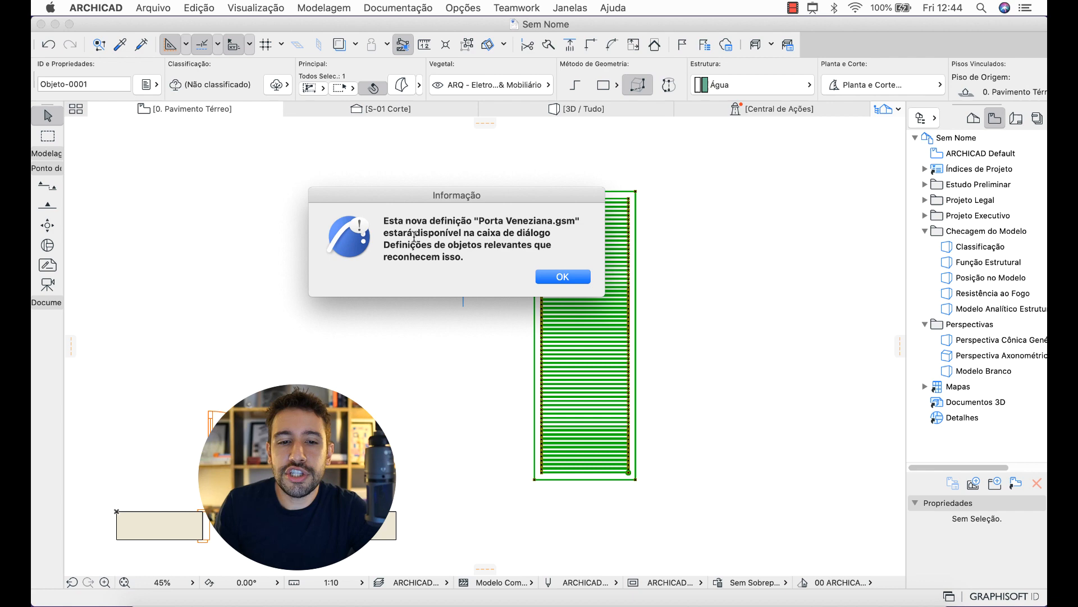
pyautogui.click(576, 276)
# Set the leaf type of the door in the wall to the custom door leaf Porta Veneziana and apply the door settings
pyautogui.press('F3')
pyautogui.keyDown('shift'); pyautogui.moveTo(360, 478); pyautogui.dragTo(415, 339, button='middle'); pyautogui.keyUp('shift')
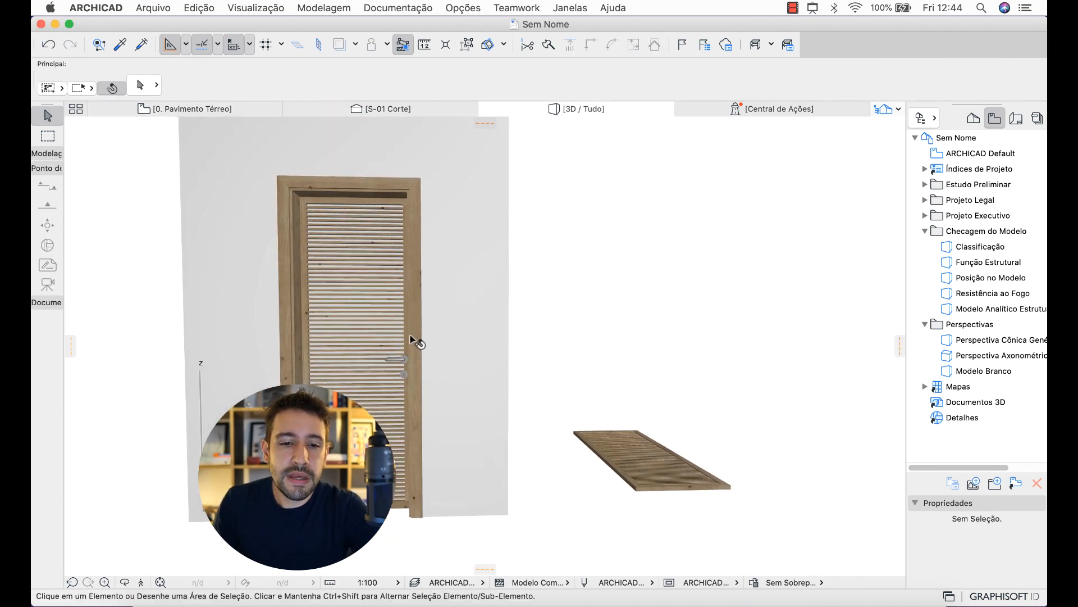
pyautogui.click(415, 378)
pyautogui.keyDown('shift'); pyautogui.moveTo(415, 377); pyautogui.dragTo(516, 383, button='middle'); pyautogui.keyUp('shift')
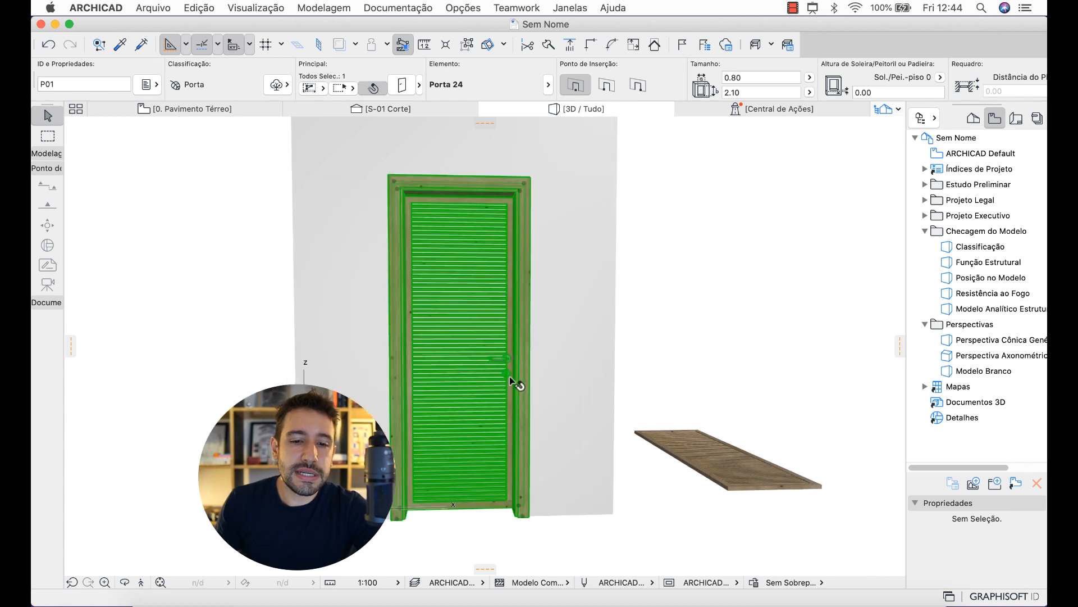
pyautogui.doubleClick(512, 384)
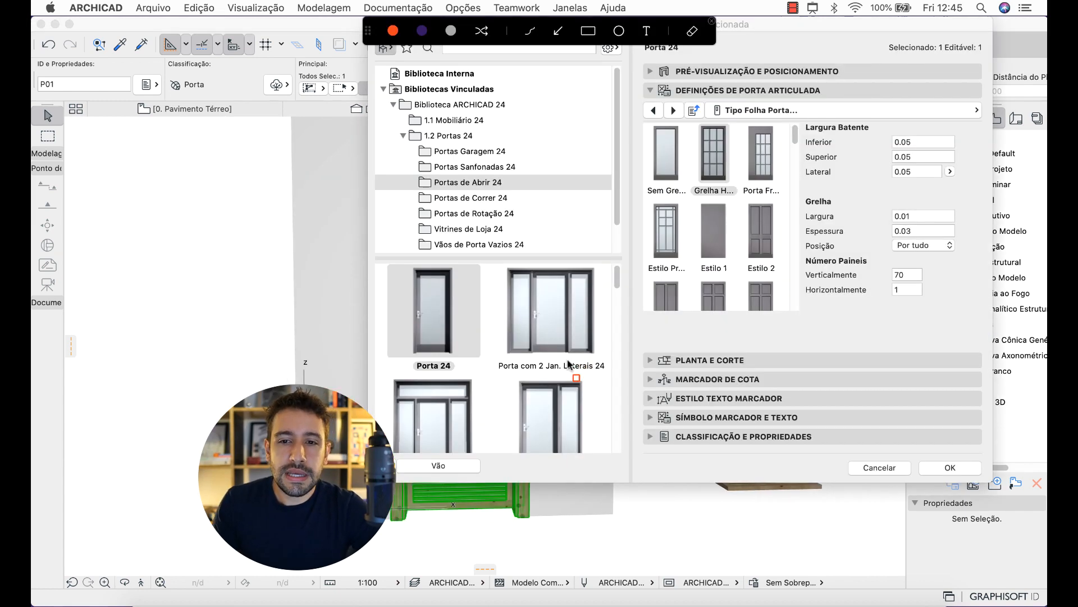
pyautogui.moveTo(640, 71)
pyautogui.mouseDown()
pyautogui.moveTo(705, 92)
pyautogui.moveTo(840, 102)
pyautogui.mouseUp()
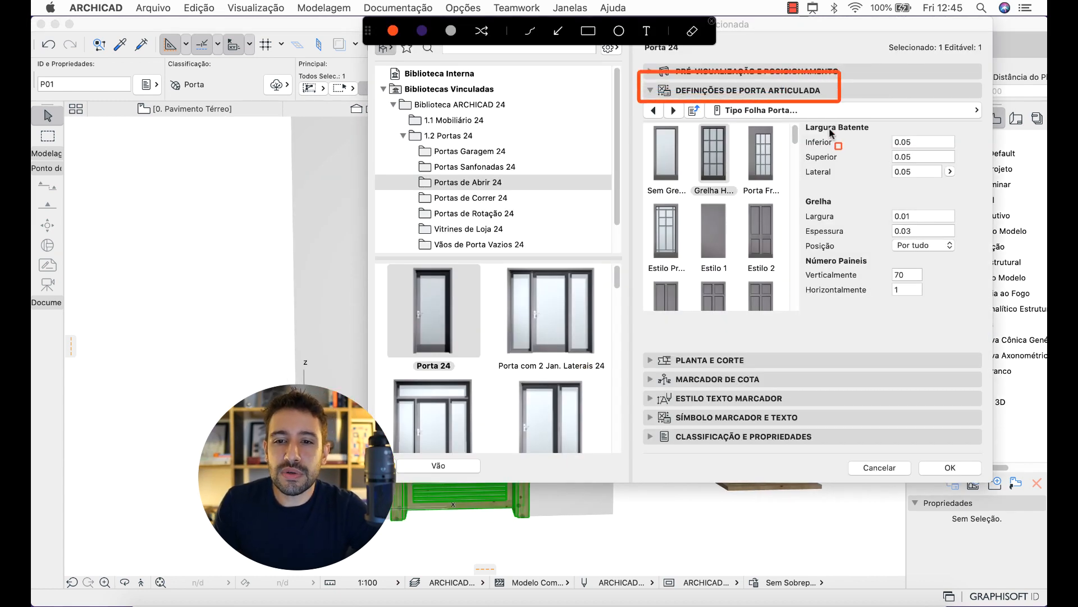
pyautogui.press('Escape')
pyautogui.moveTo(794, 129); pyautogui.dragTo(796, 303)
pyautogui.click(719, 278)
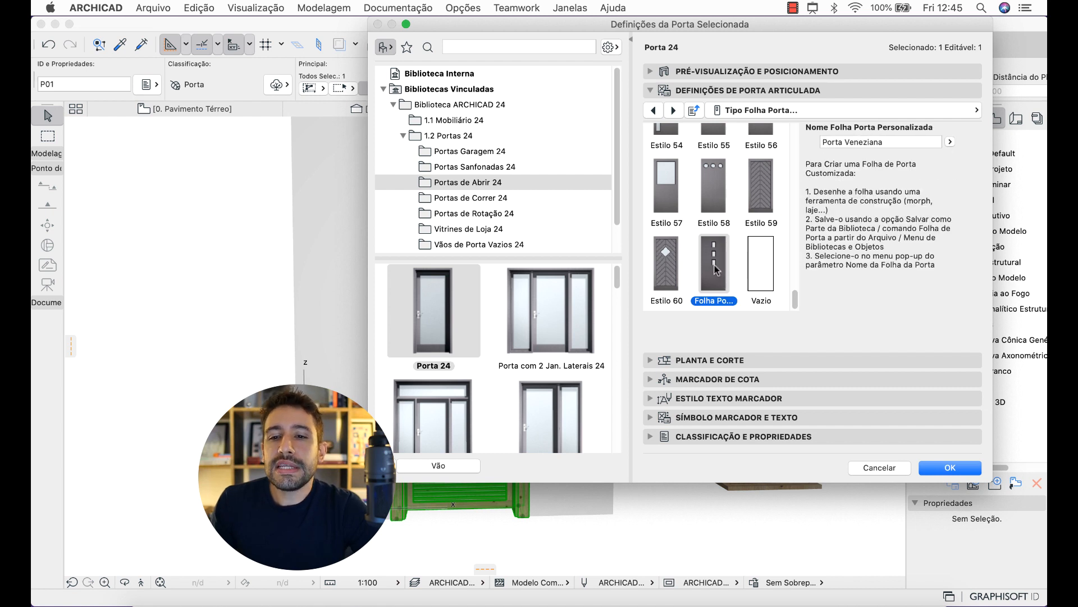
pyautogui.hotkey('ctrl', 'a')
pyautogui.moveTo(797, 117); pyautogui.dragTo(963, 158)
pyautogui.press('Escape')
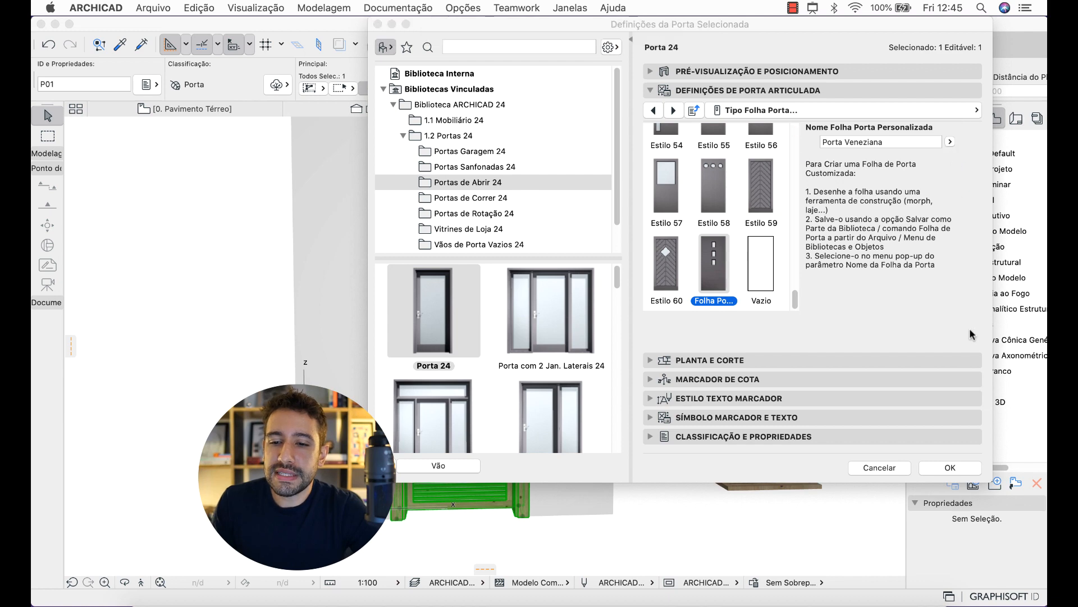
pyautogui.click(959, 467)
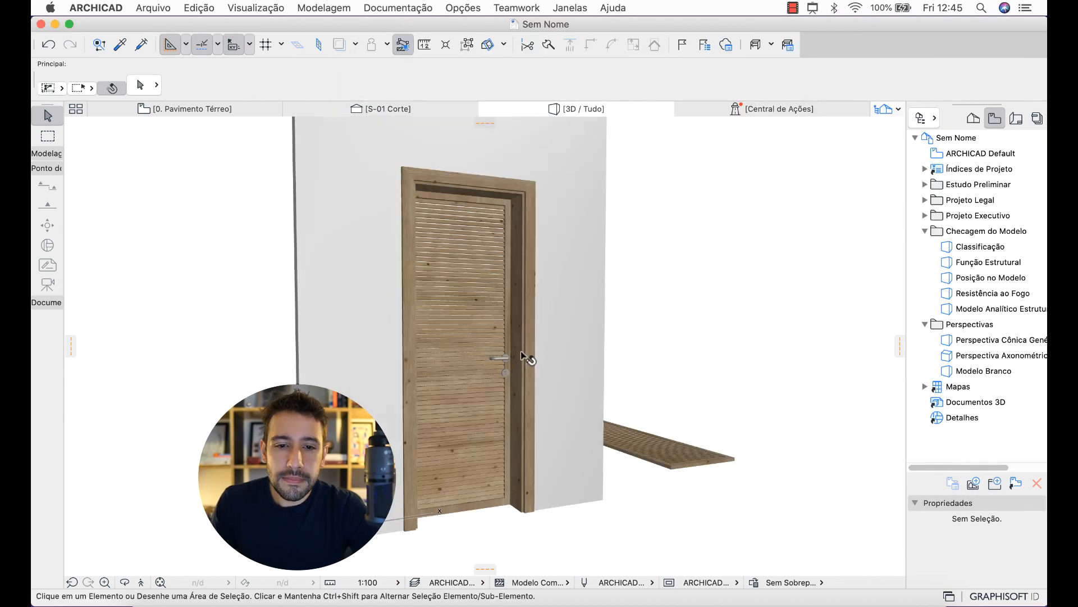
# Examine the louvred door leaf up close in 3D and set the door's width to 1.00 m
pyautogui.moveTo(527, 358)
pyautogui.keyDown('shift'); pyautogui.mouseDown(button='middle')
pyautogui.moveTo(566, 355)
pyautogui.moveTo(526, 351)
pyautogui.mouseUp(button='middle'); pyautogui.keyUp('shift')
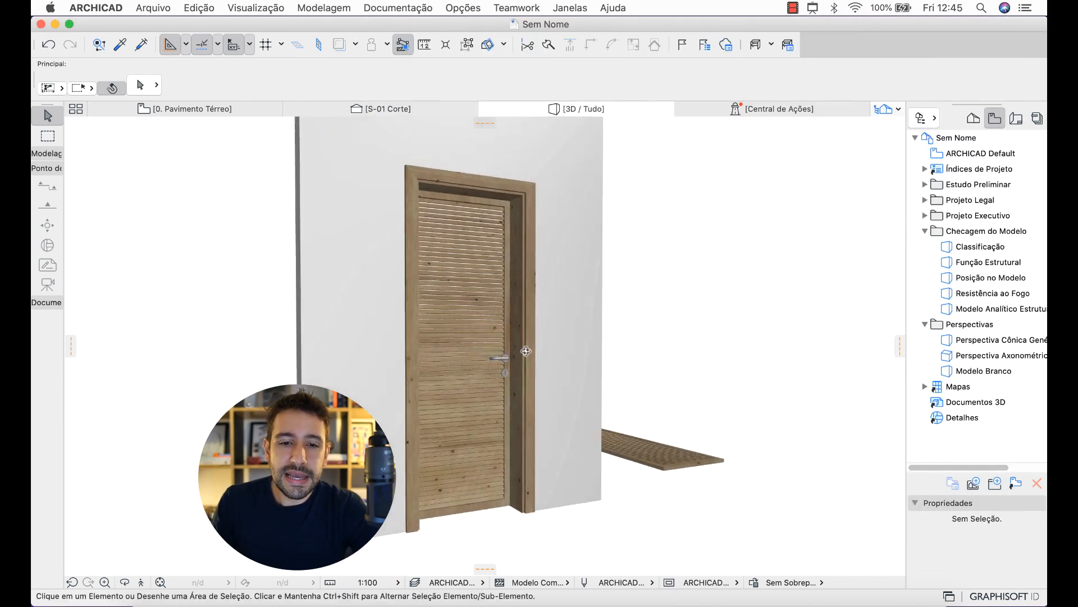
pyautogui.scroll(10, 477, 260)
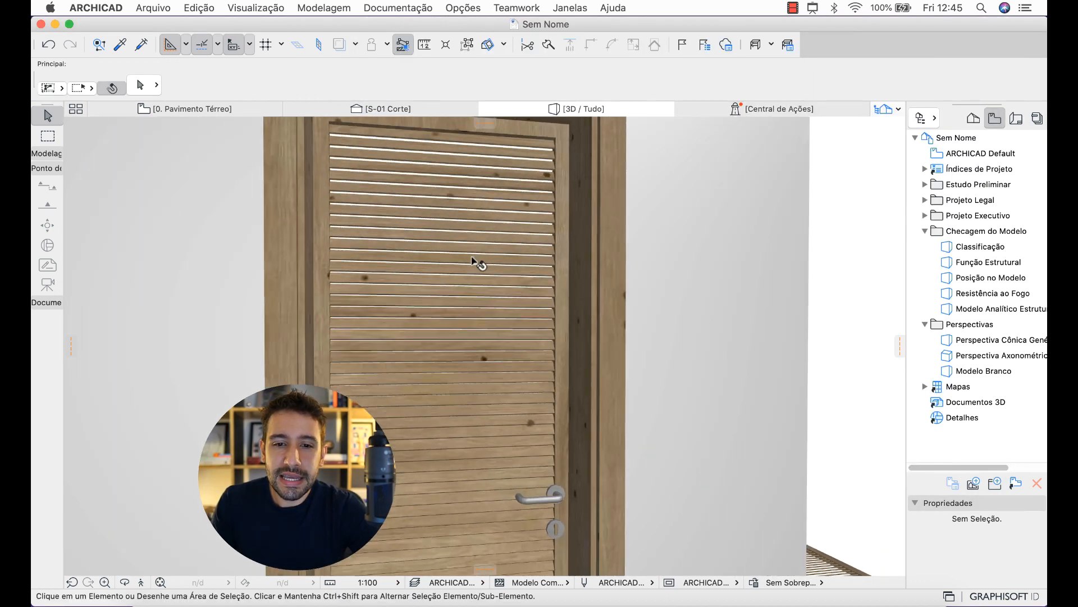
pyautogui.scroll(3, 472, 261)
pyautogui.moveTo(472, 261)
pyautogui.keyDown('shift'); pyautogui.mouseDown(button='middle')
pyautogui.moveTo(393, 272)
pyautogui.moveTo(461, 258)
pyautogui.mouseUp(button='middle'); pyautogui.keyUp('shift')
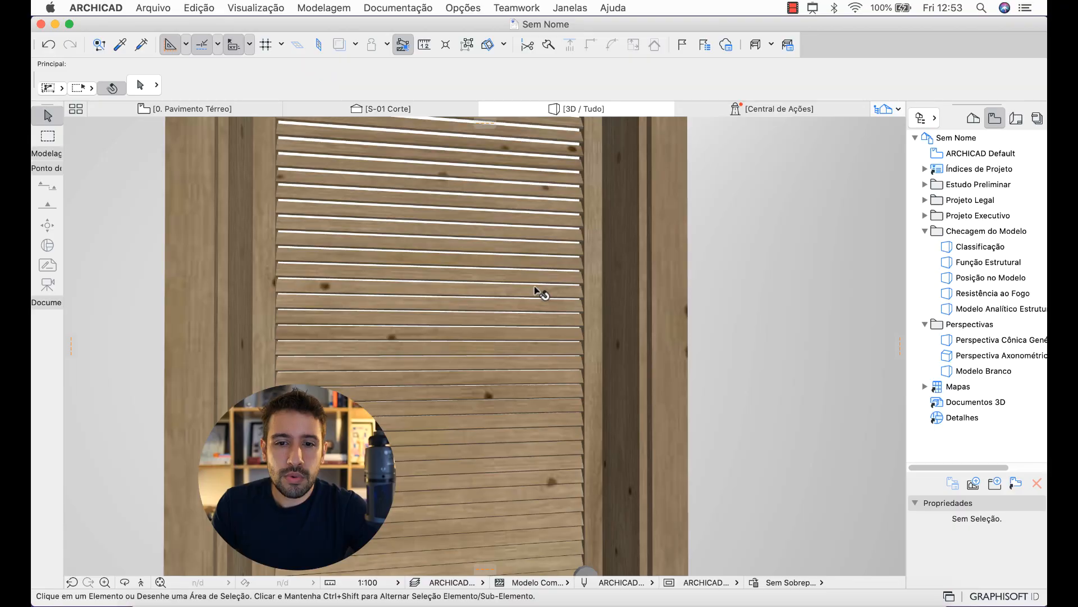
pyautogui.click(540, 291)
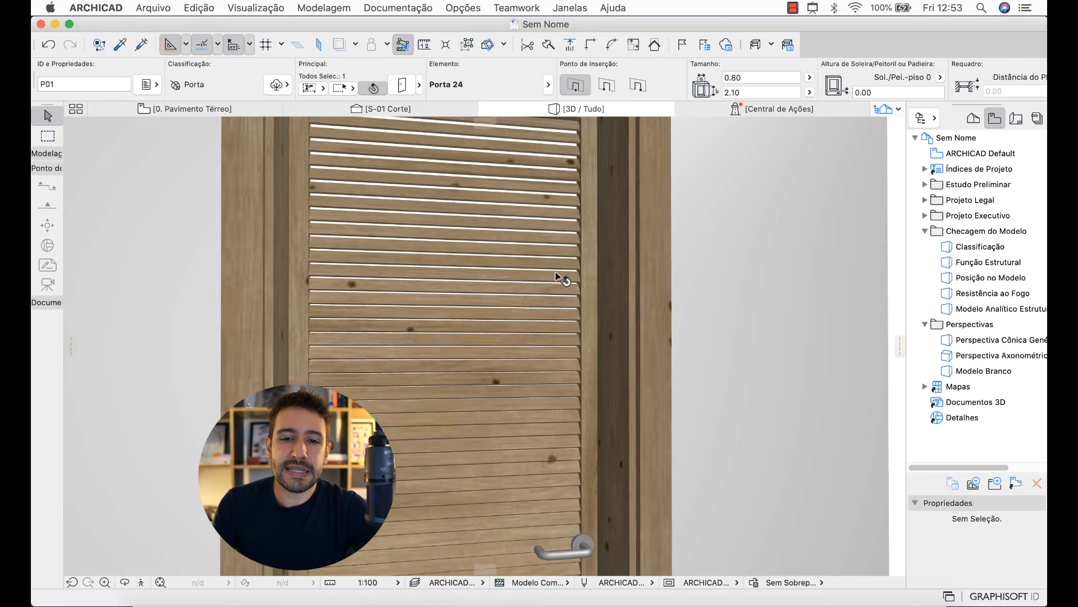
pyautogui.scroll(-3, 556, 277)
pyautogui.moveTo(556, 277); pyautogui.dragTo(558, 299, button='middle')
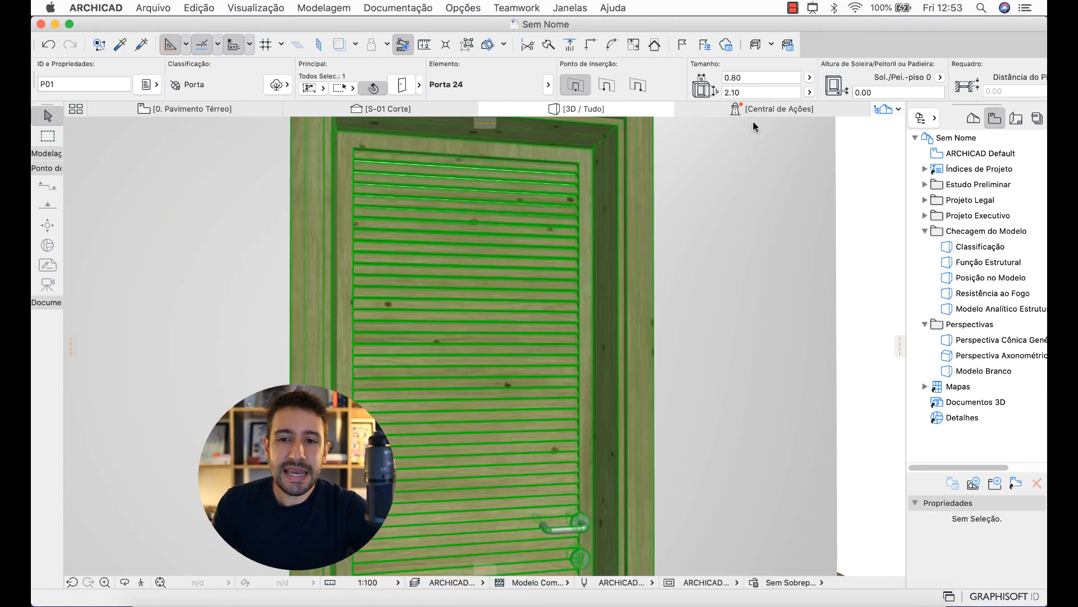
pyautogui.doubleClick(739, 78)
pyautogui.write('1')
pyautogui.press('Return')
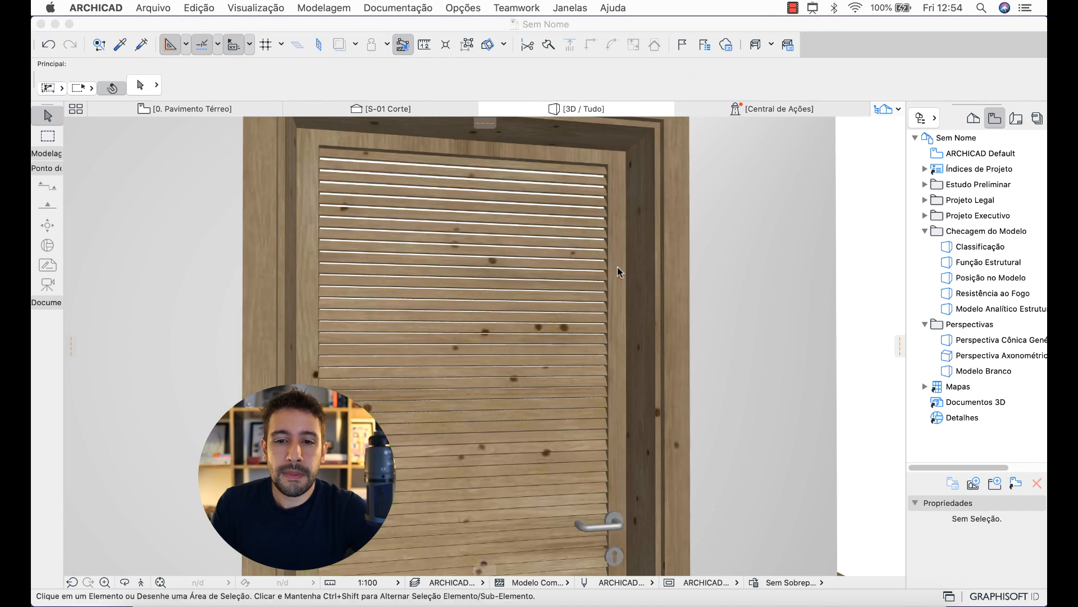
# Point out the leaf's side frame with a temporary arrow, and undo the last door width change
pyautogui.hotkey('ctrl', 'a')
pyautogui.moveTo(626, 233); pyautogui.dragTo(625, 247)
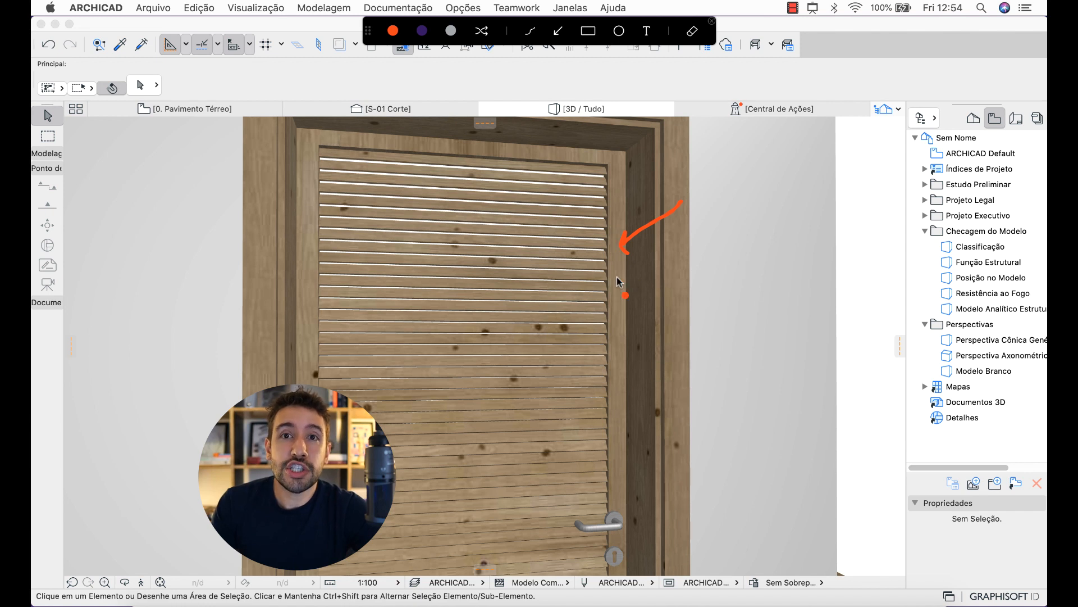
pyautogui.press('Escape')
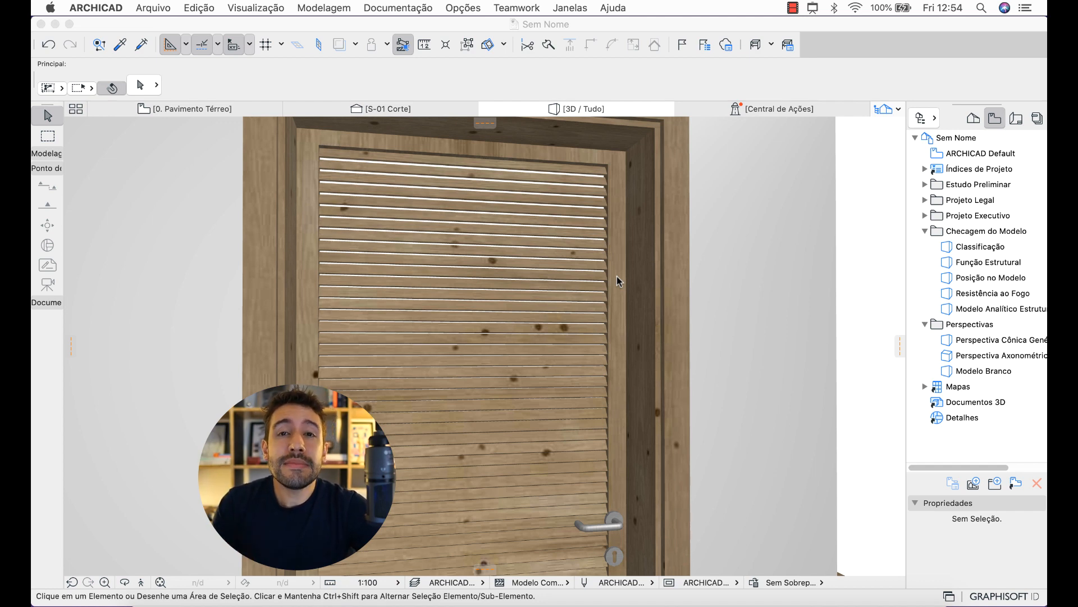
pyautogui.click(616, 275)
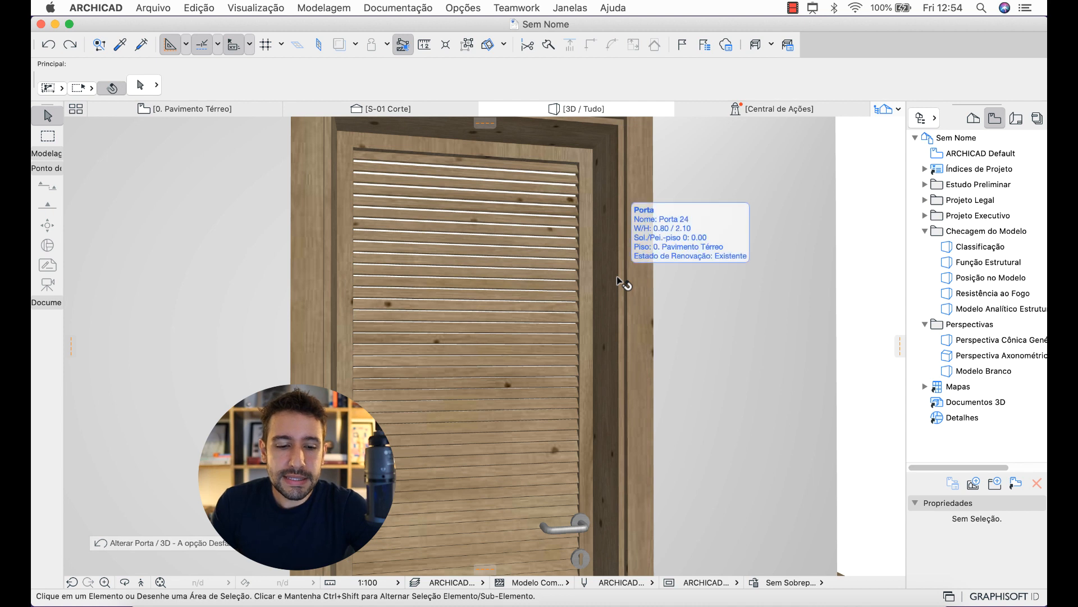
pyautogui.press('super+z')
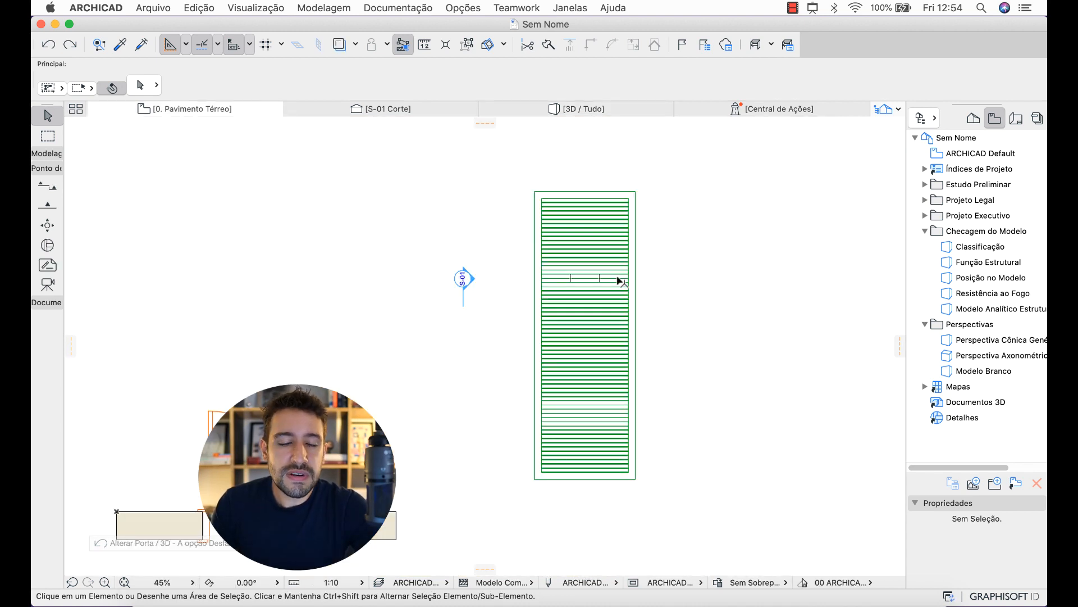
# Draw a marquee in the floor plan around the right part of the flat louvre, enclosing its full right edge
pyautogui.click(52, 139)
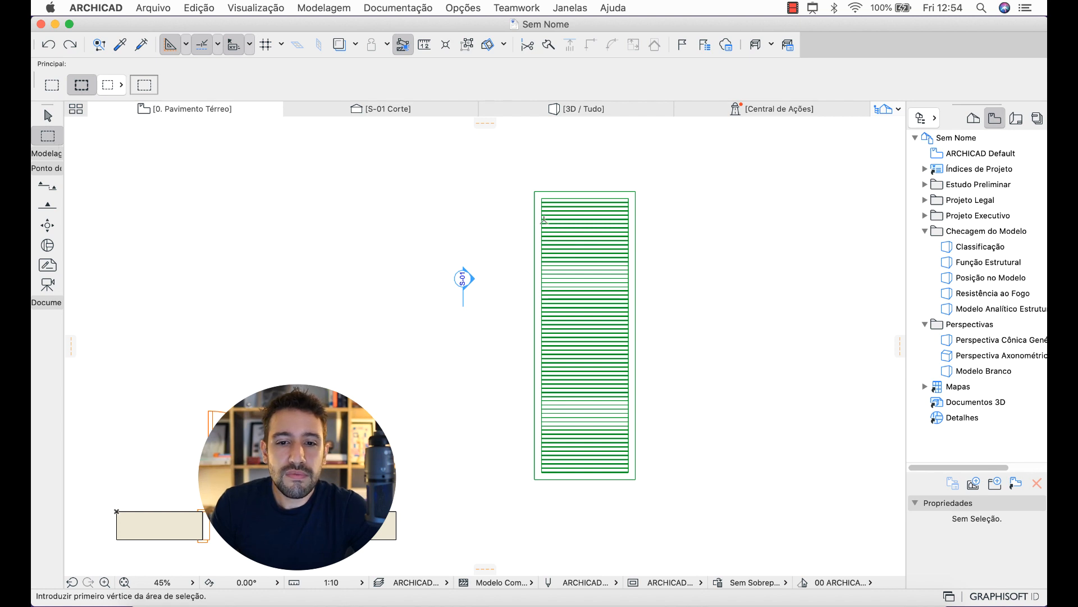
pyautogui.click(601, 169)
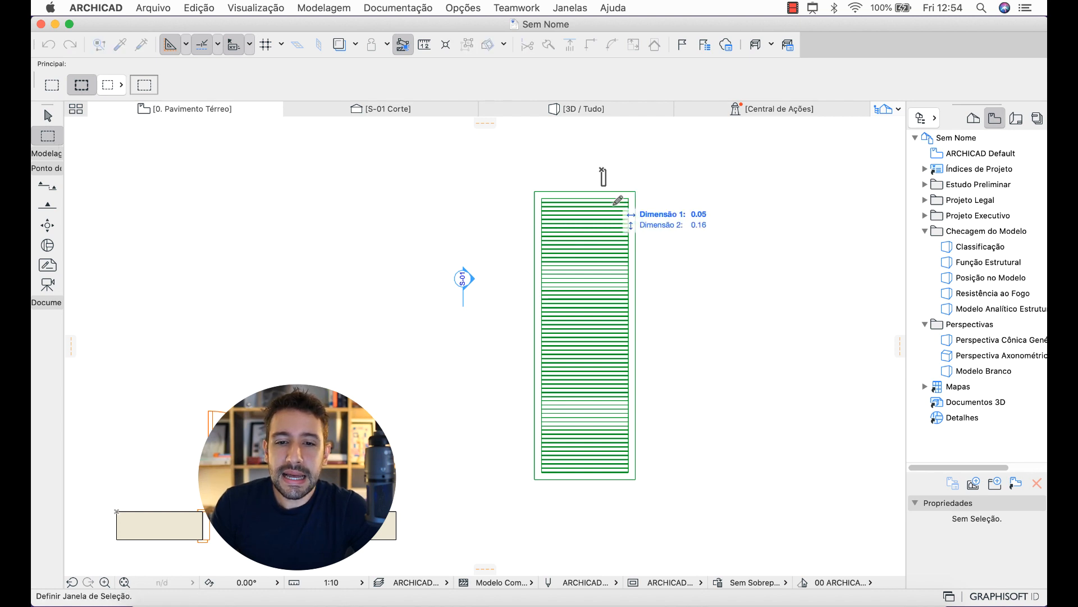
pyautogui.click(658, 499)
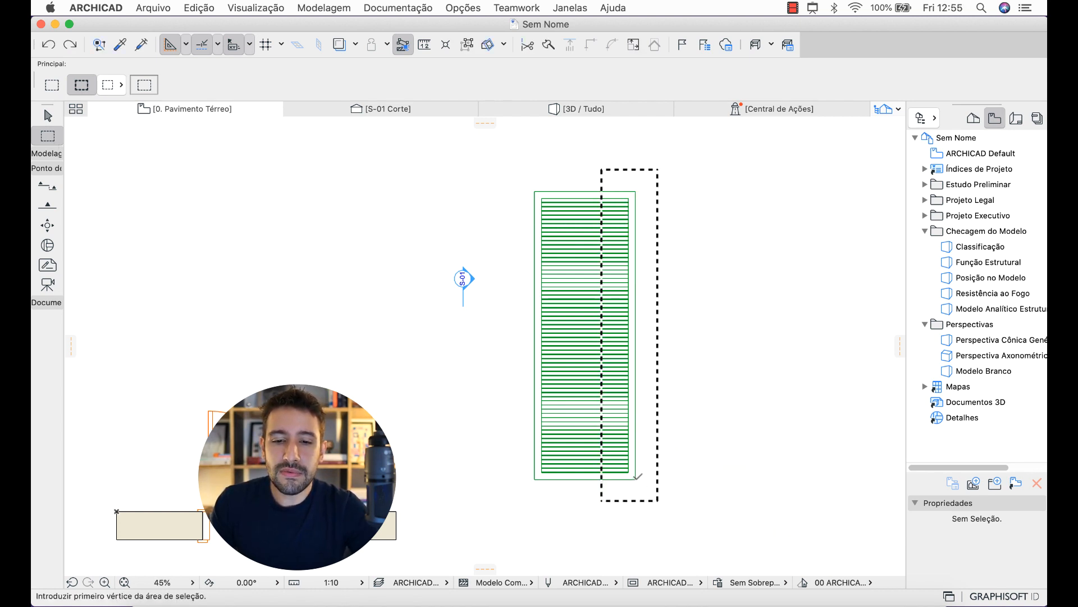
# Try to stretch the marqueed side of the louvre horizontally by 0.20 m from its lower right corner, and undo the attempt
pyautogui.press('super+h')
pyautogui.click(635, 478)
pyautogui.write('.')
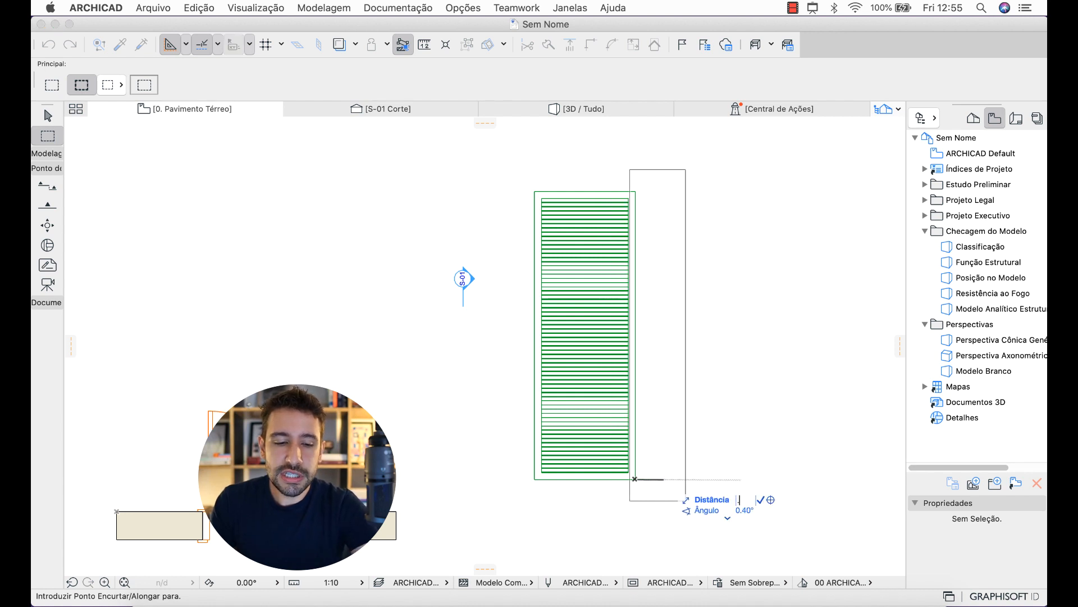
pyautogui.write('20')
pyautogui.press('Return')
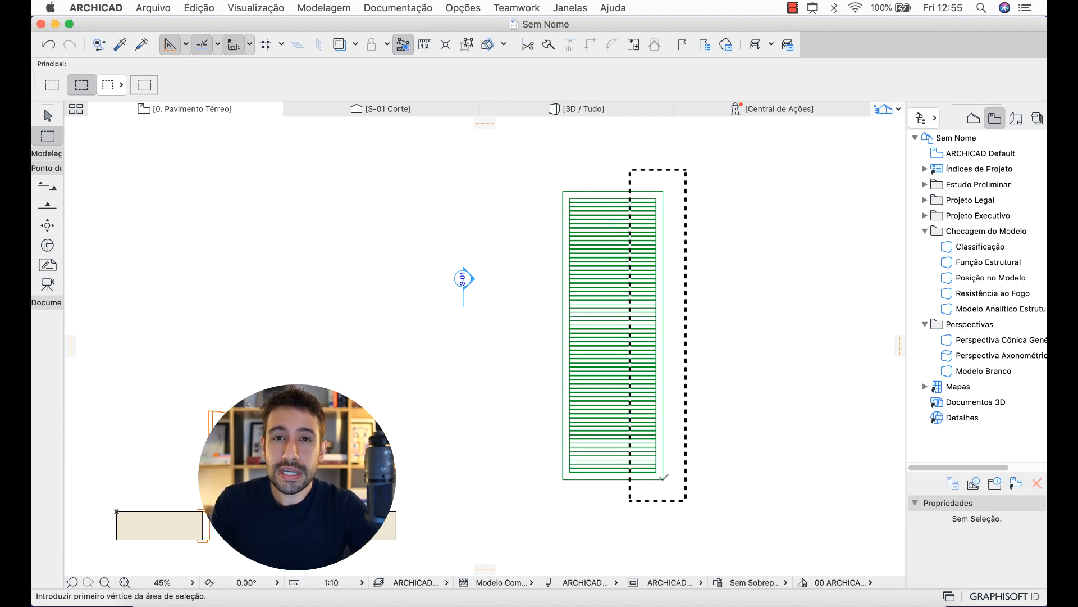
pyautogui.press('super+z')
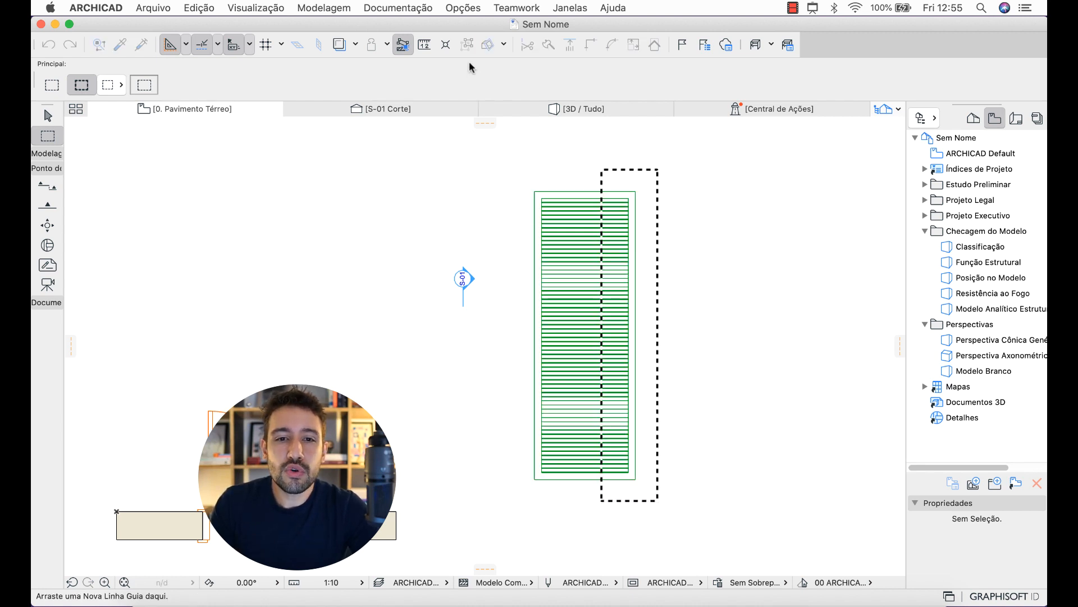
# Suspend groups, stretch the marqueed side of the louvre 0.20 m outward from its lower right corner, and remove the marquee
pyautogui.click(466, 44)
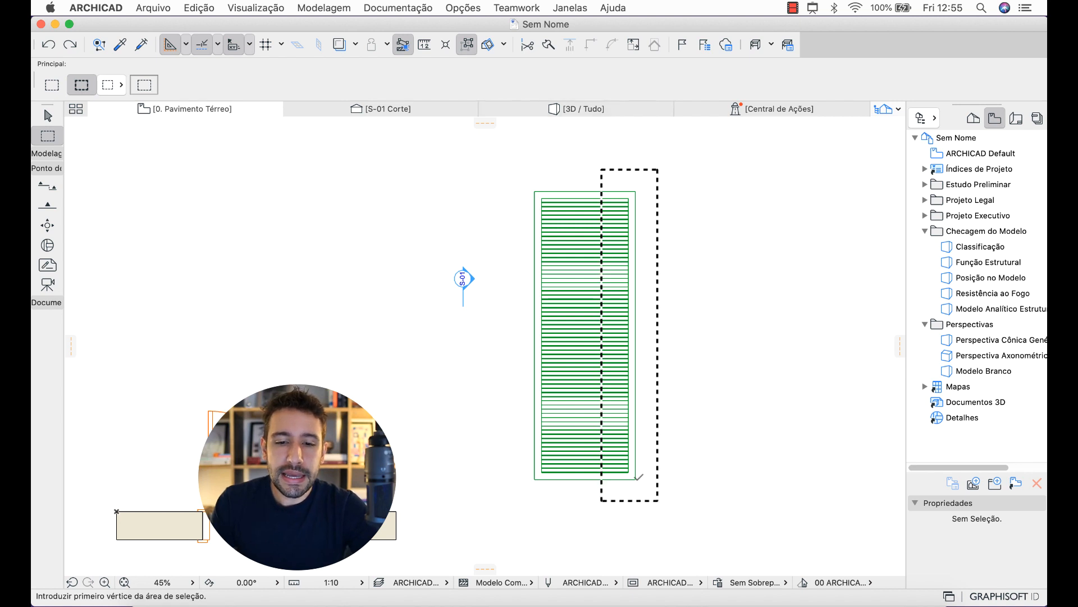
pyautogui.click(635, 479)
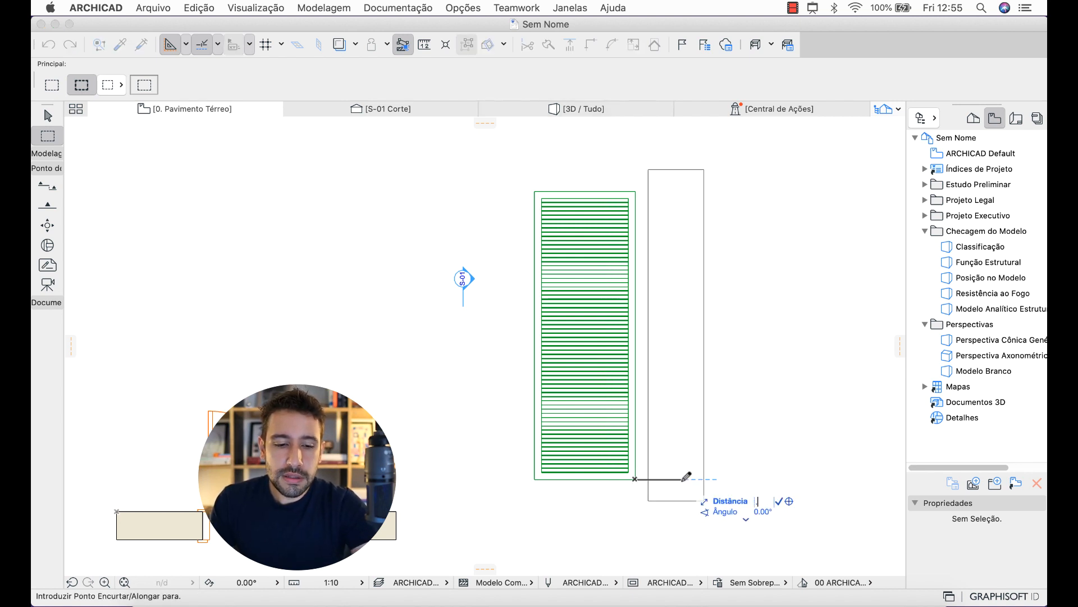
pyautogui.click(662, 479)
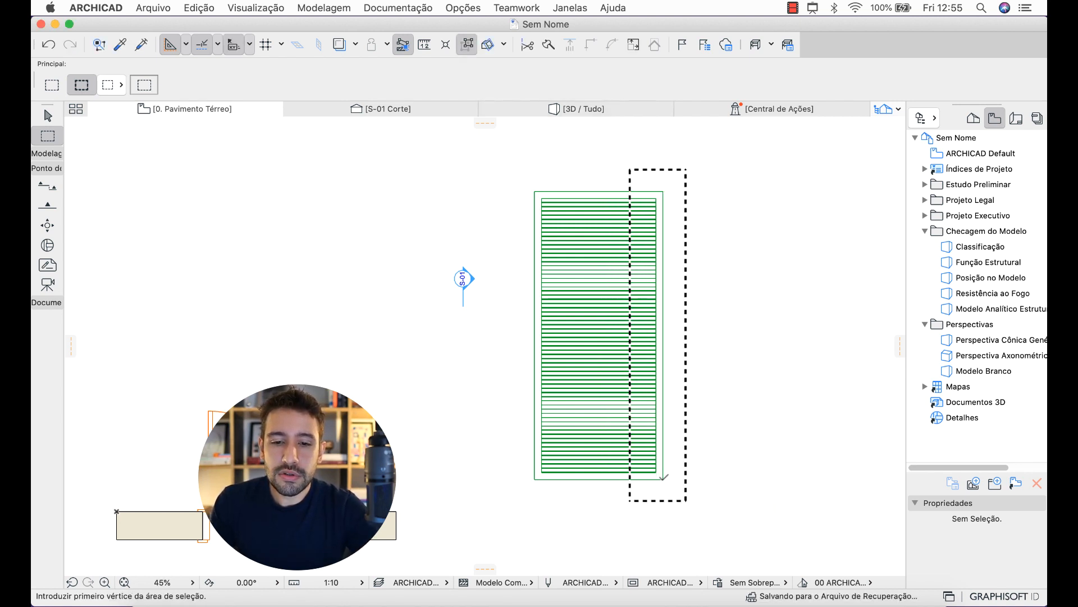
pyautogui.press('Escape')
pyautogui.press('Escape')
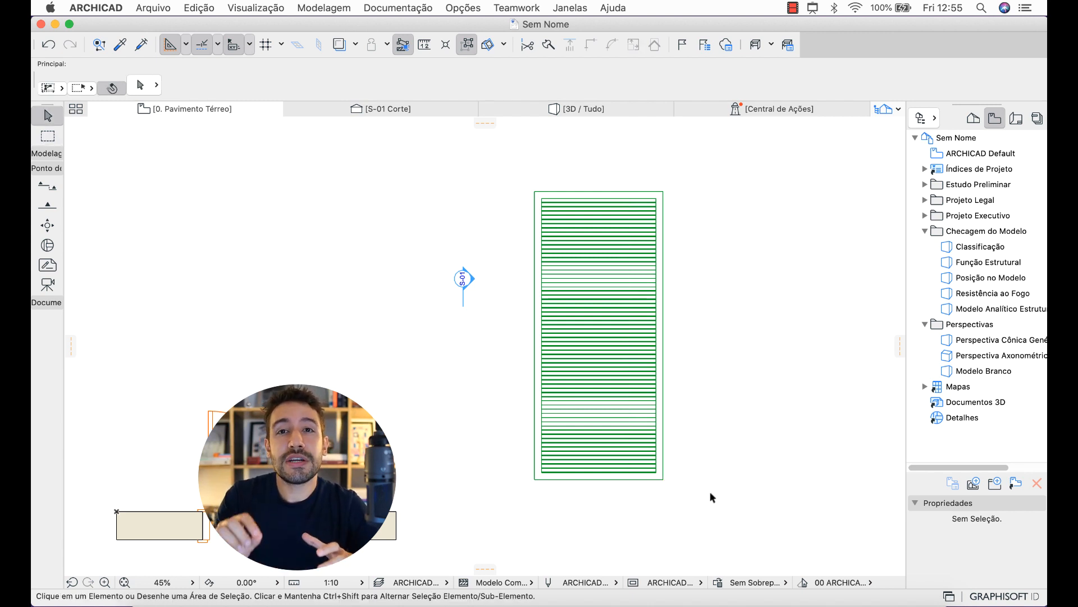
# Save the whole widened louvre as a Folha Porta library part named Porta Veneziana 1.00m in Biblioteca Interna
pyautogui.moveTo(514, 176); pyautogui.dragTo(686, 498)
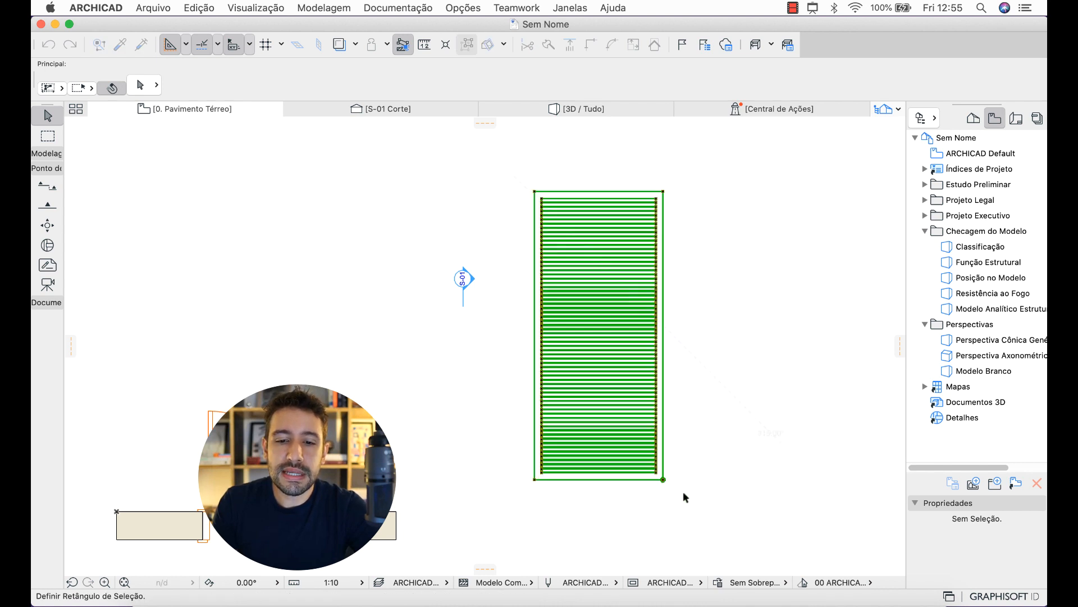
pyautogui.click(155, 8)
pyautogui.moveTo(224, 224)
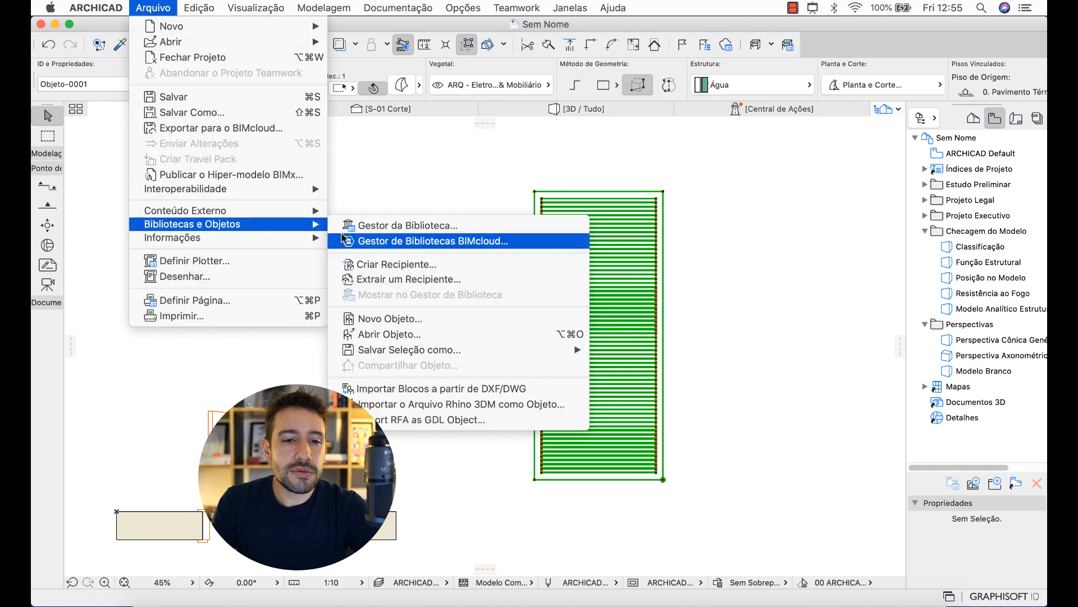
pyautogui.moveTo(422, 349)
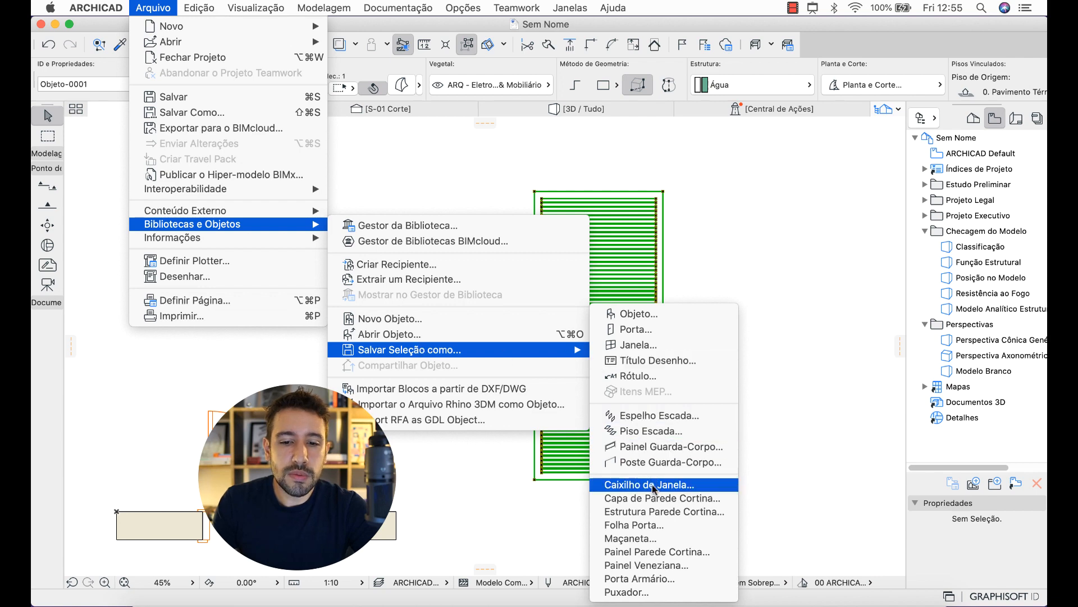
pyautogui.click(646, 525)
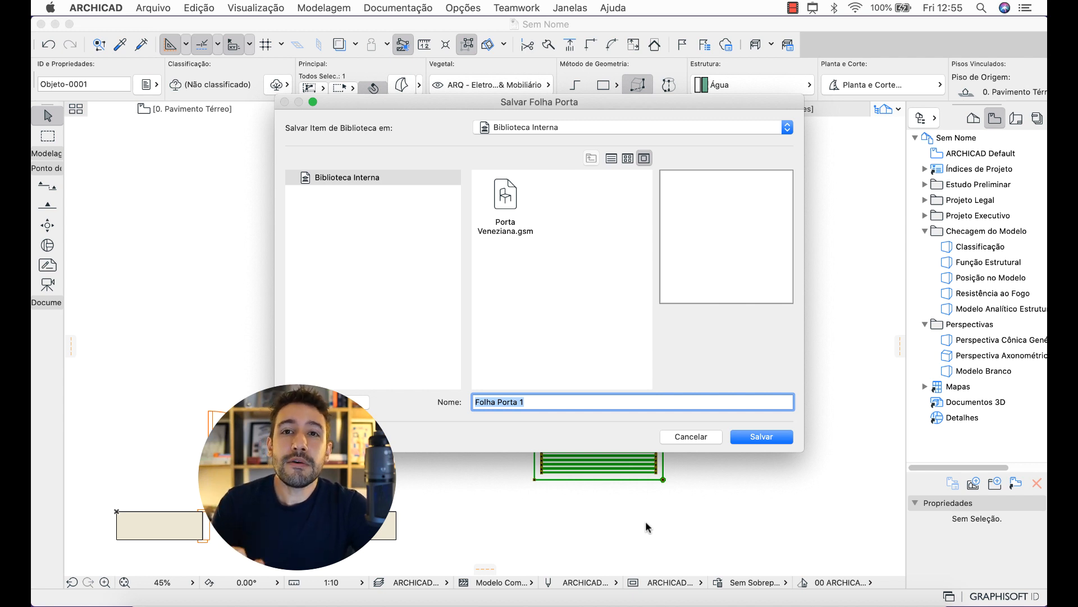
pyautogui.write('Por')
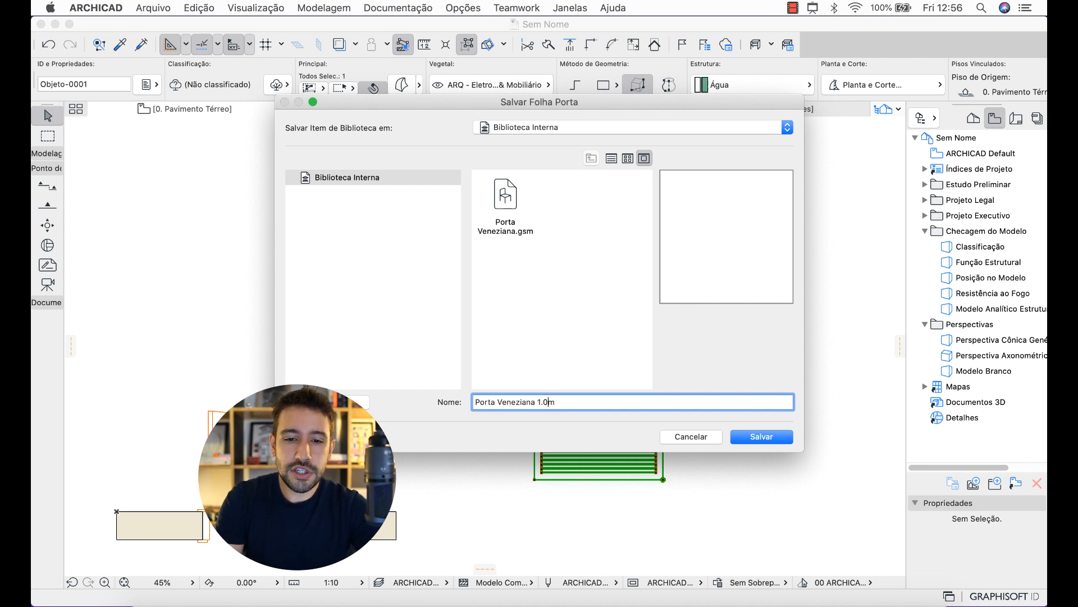
pyautogui.press('Return')
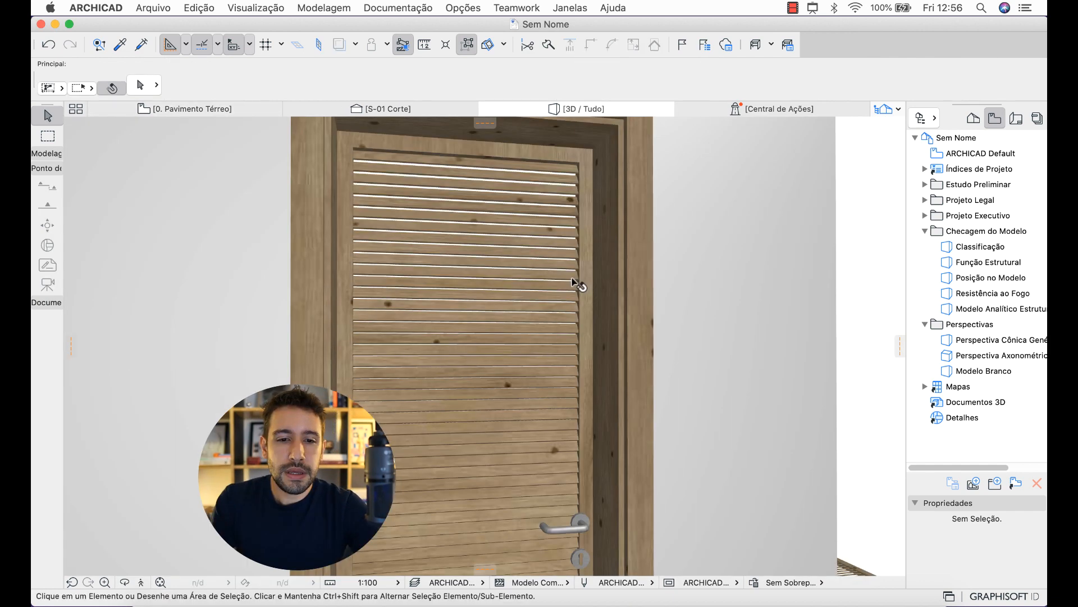
# Set the width of the louvred door in the 3D view to 1.00 m
pyautogui.click(557, 275)
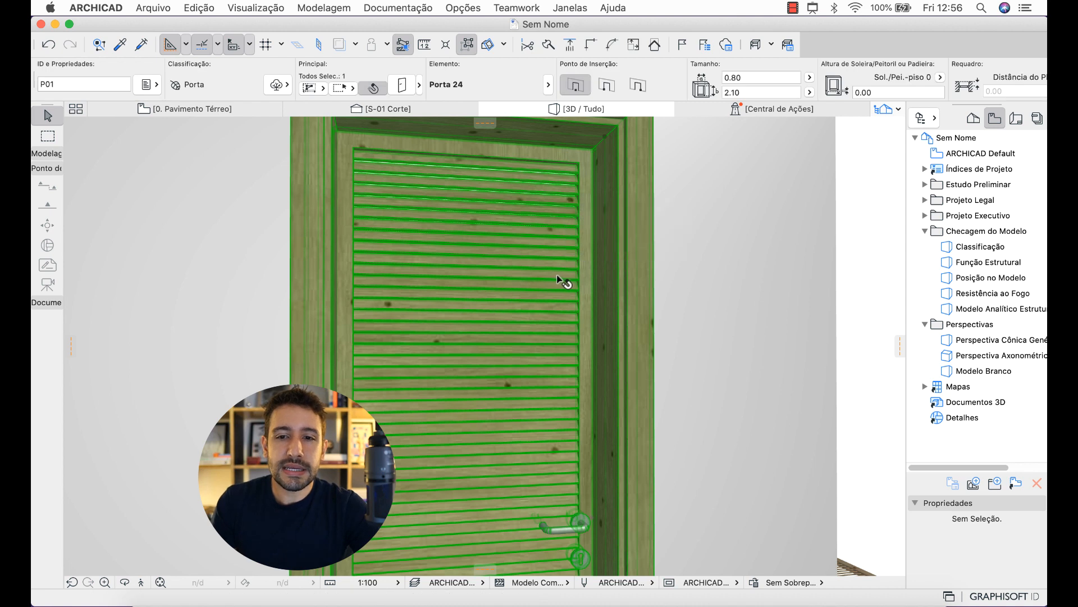
pyautogui.doubleClick(746, 77)
pyautogui.write('1')
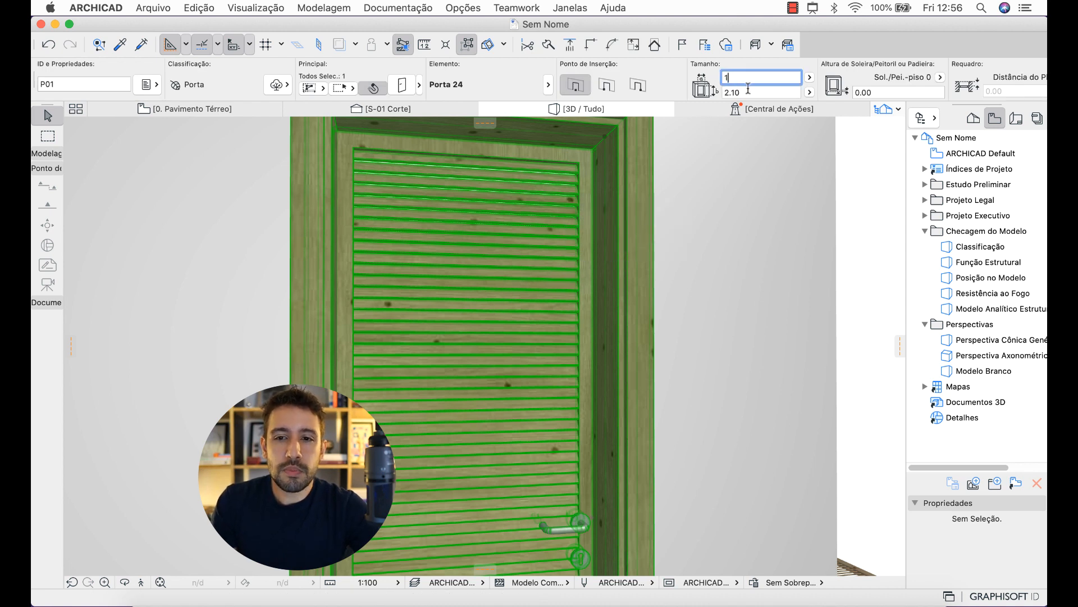
pyautogui.click(754, 91)
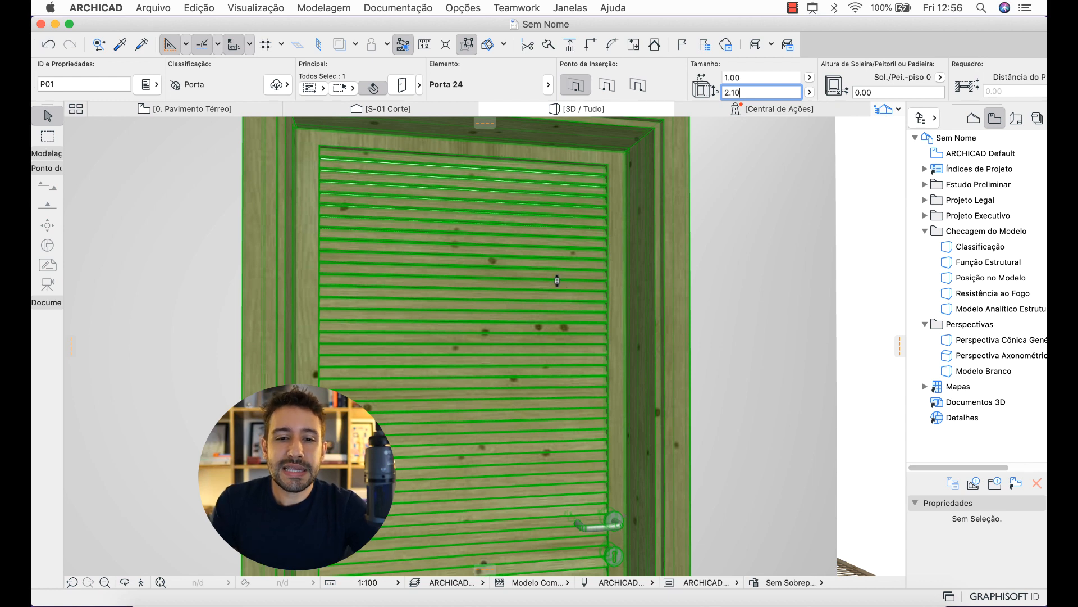
# Set the door's custom leaf to Porta Veneziana 1.00m and apply the door settings
pyautogui.doubleClick(557, 280)
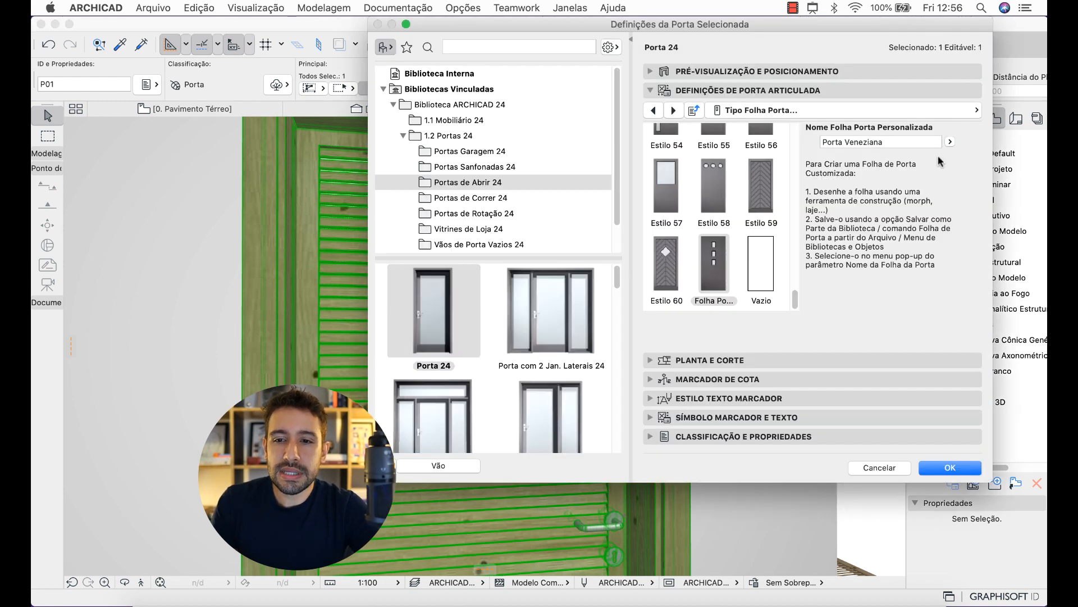
pyautogui.click(949, 143)
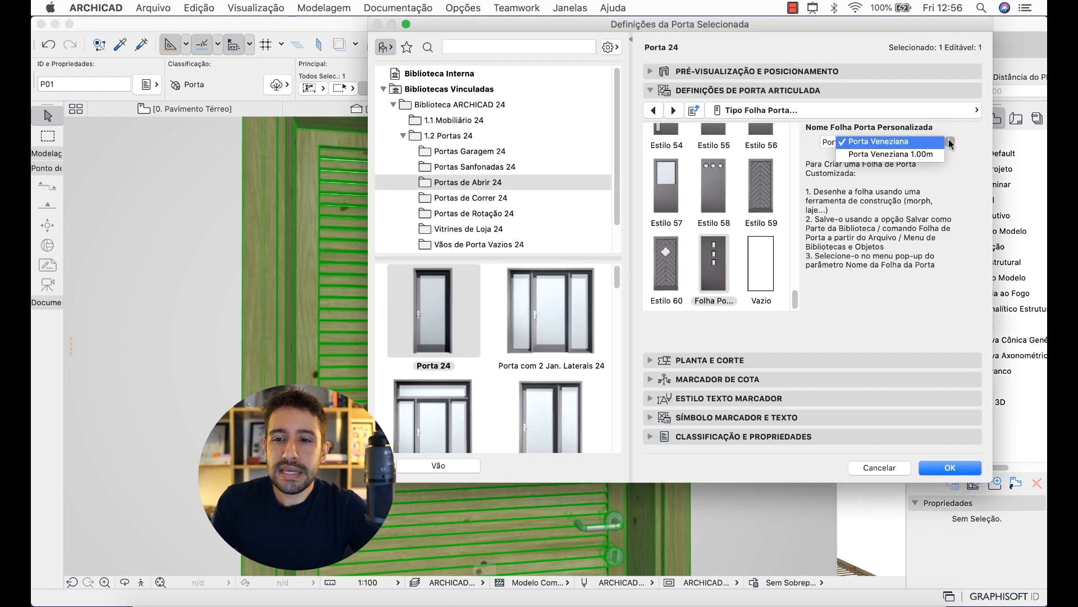
pyautogui.click(917, 158)
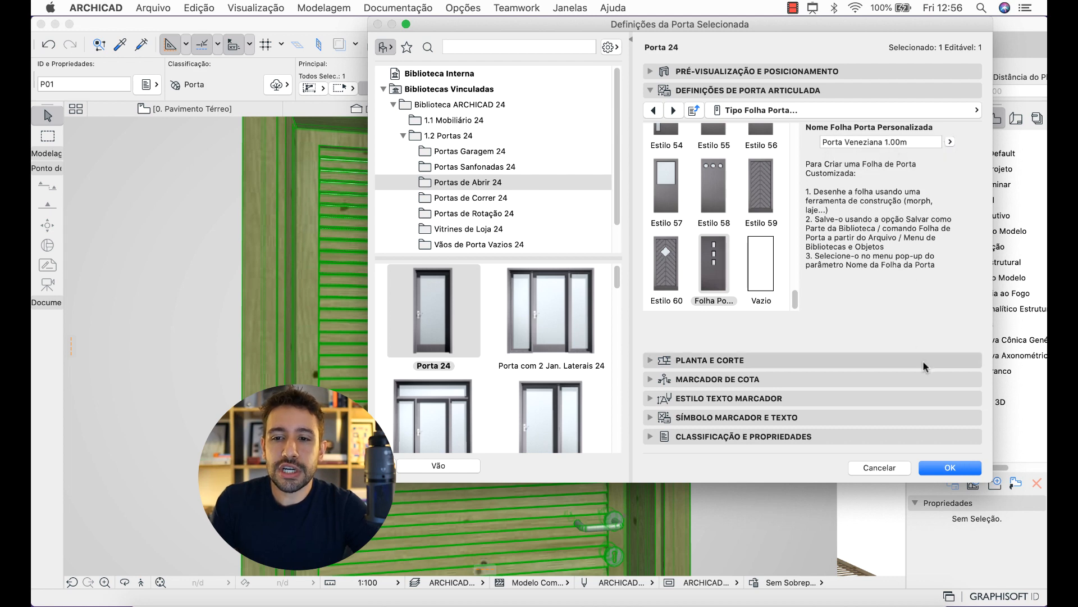
pyautogui.click(949, 470)
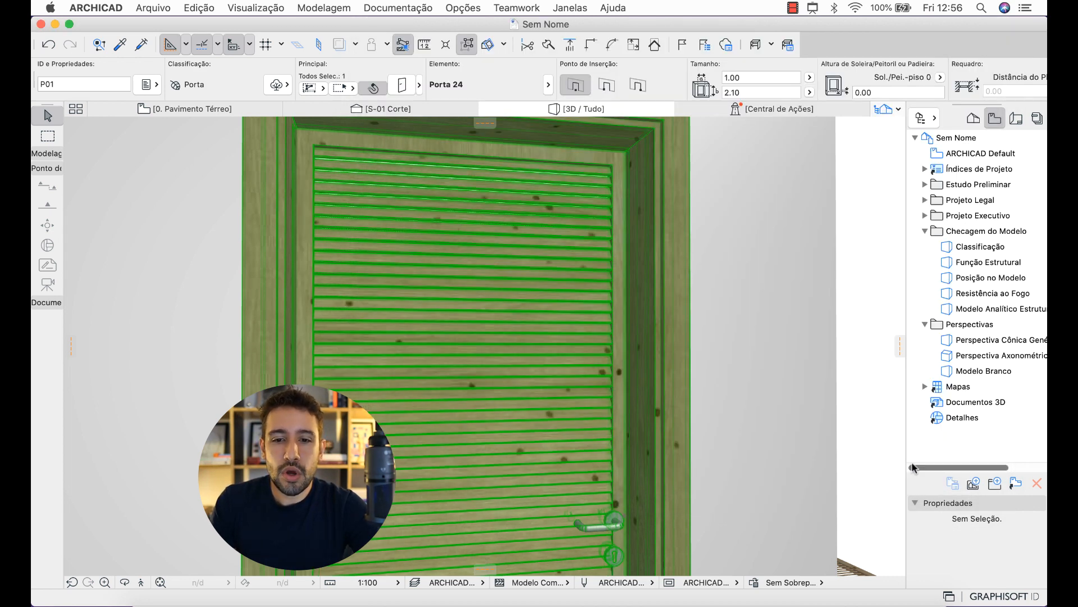
# Deselect the door and point out the new leaf's side frame with an on-screen arrow
pyautogui.click(789, 416)
pyautogui.hotkey('ctrl', 'alt', 'a')
pyautogui.moveTo(673, 223)
pyautogui.mouseDown()
pyautogui.moveTo(627, 241)
pyautogui.moveTo(649, 268)
pyautogui.mouseUp()
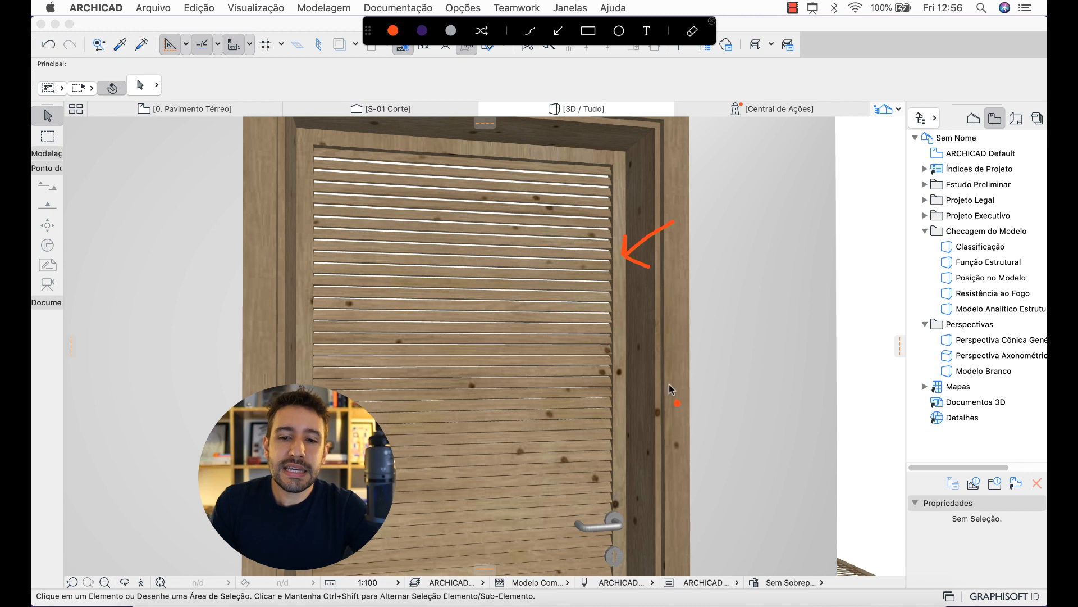